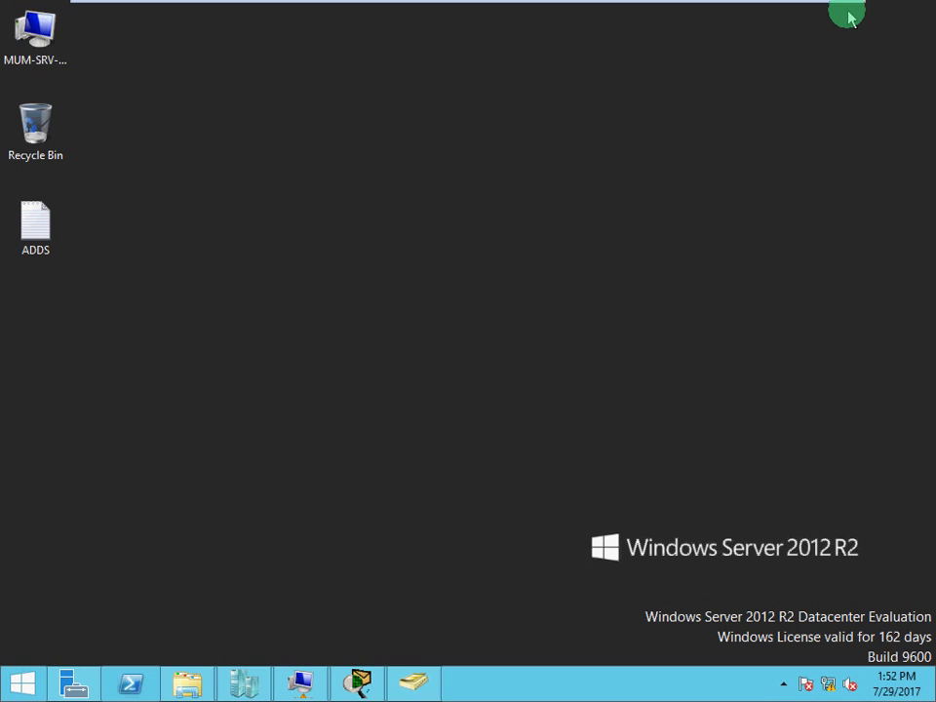
Launch Active Directory Users and Computers from Server Manager's Tools menu.
mouse_move(402, 694)
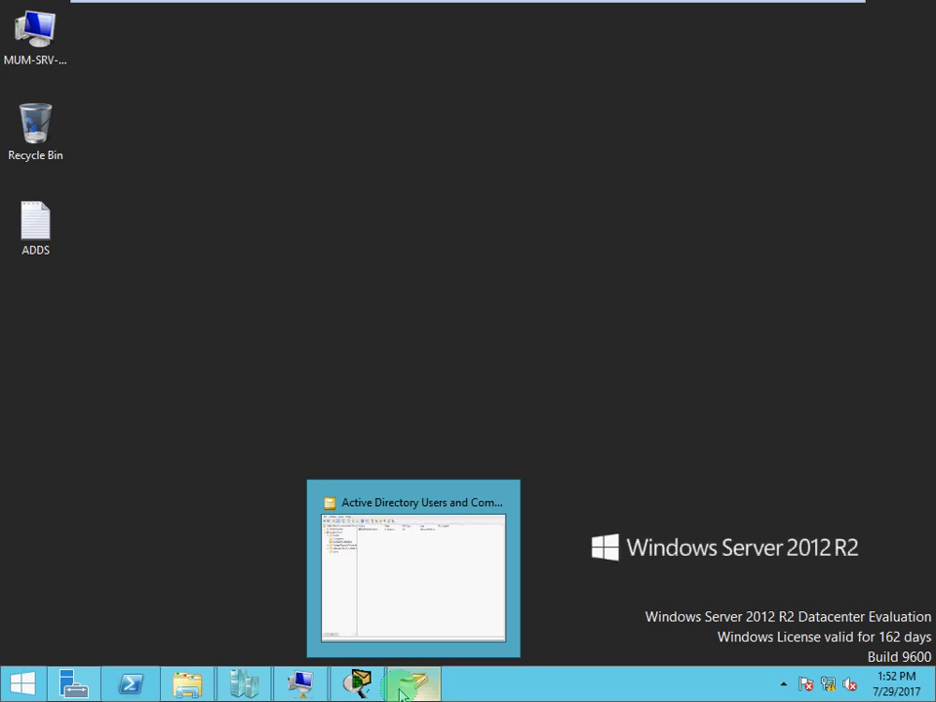
click(401, 694)
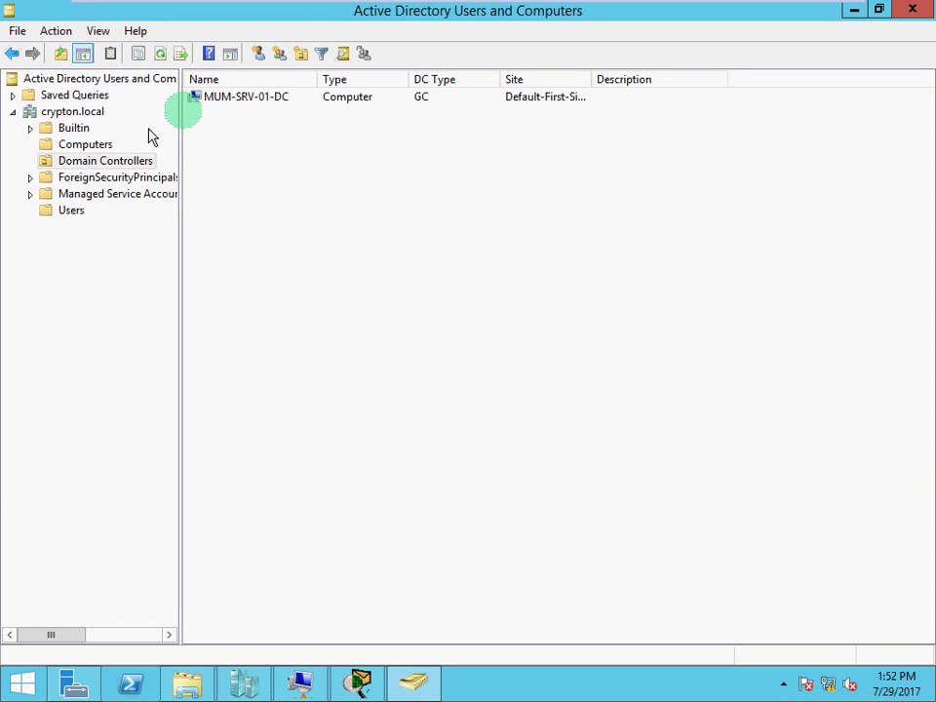
click(70, 687)
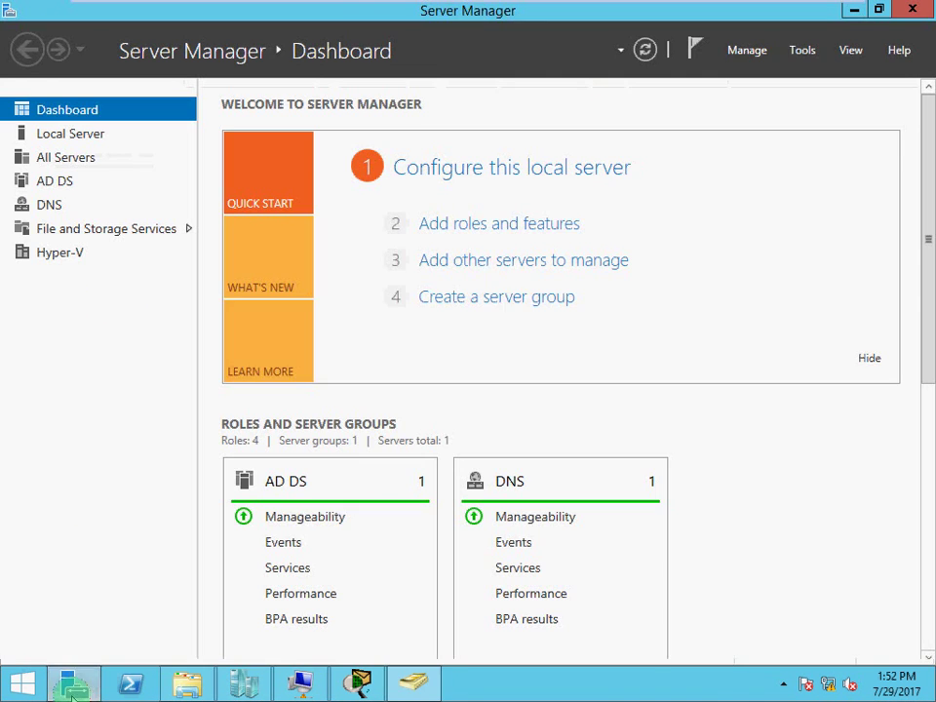
click(801, 50)
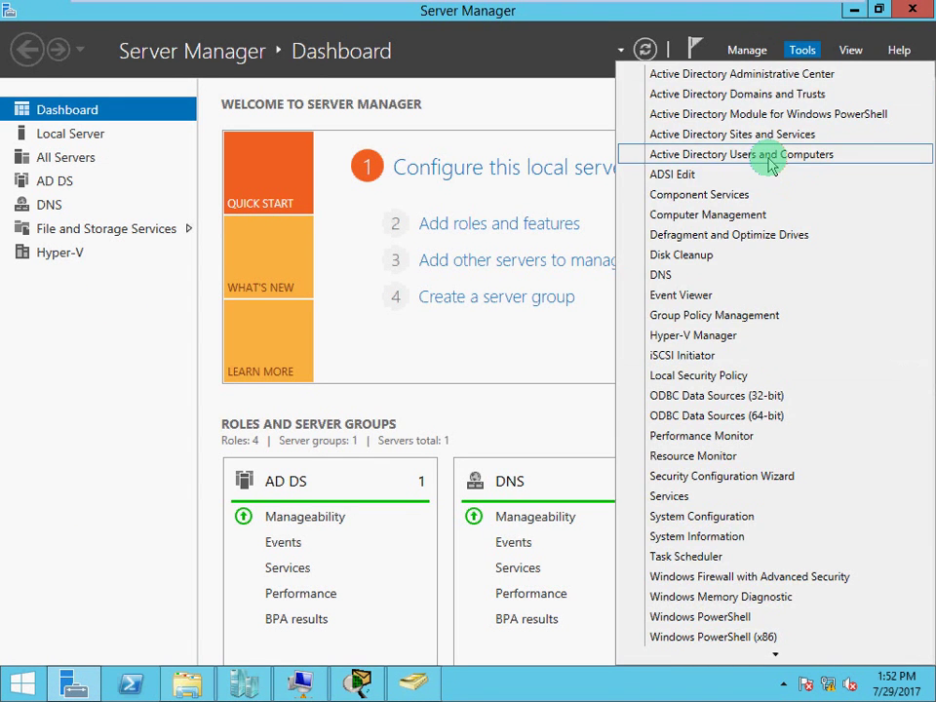
click(770, 166)
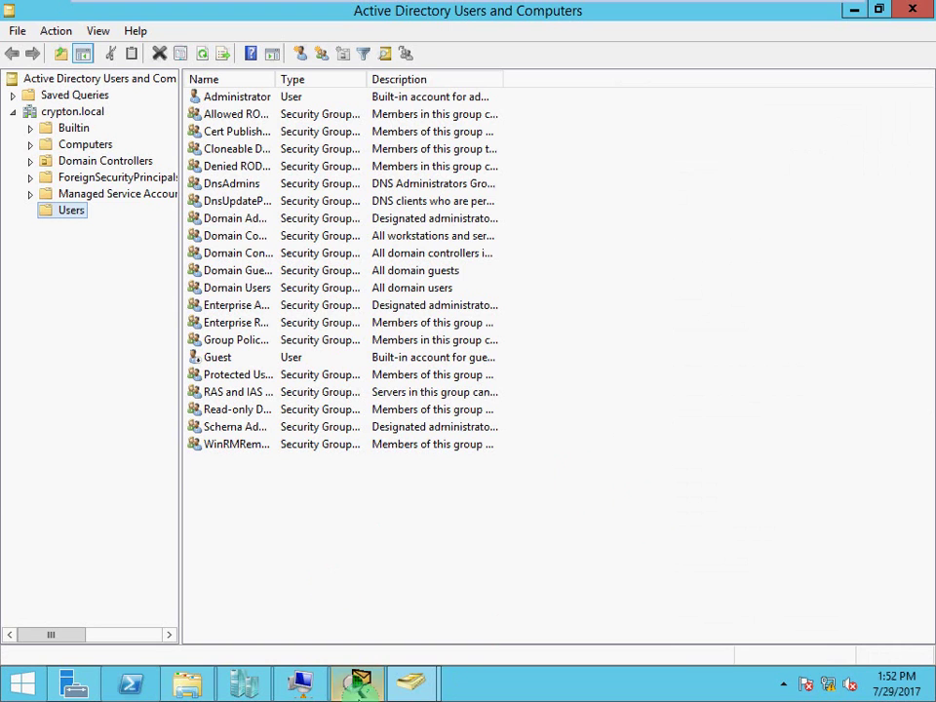
Compare the Computers container with the Domain Controllers list for crypton.local.
click(78, 146)
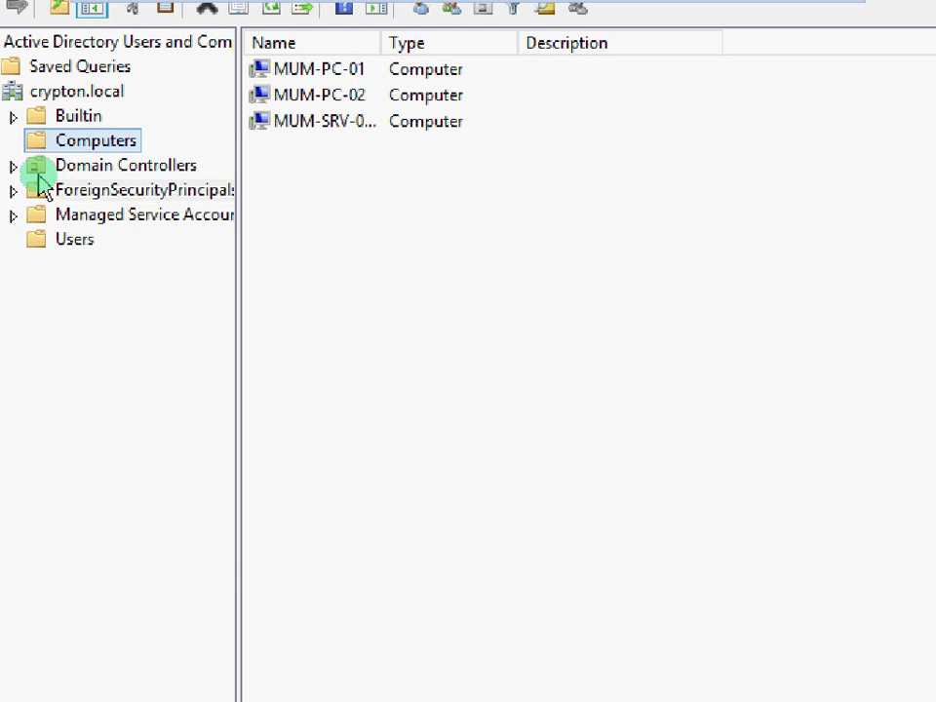
click(37, 173)
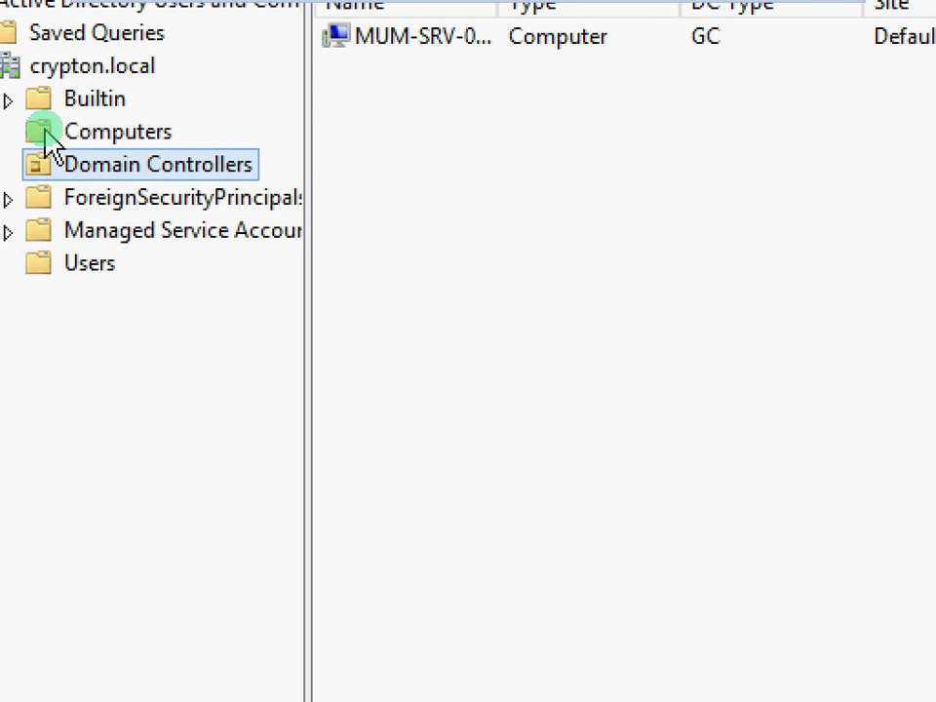
click(43, 132)
click(46, 172)
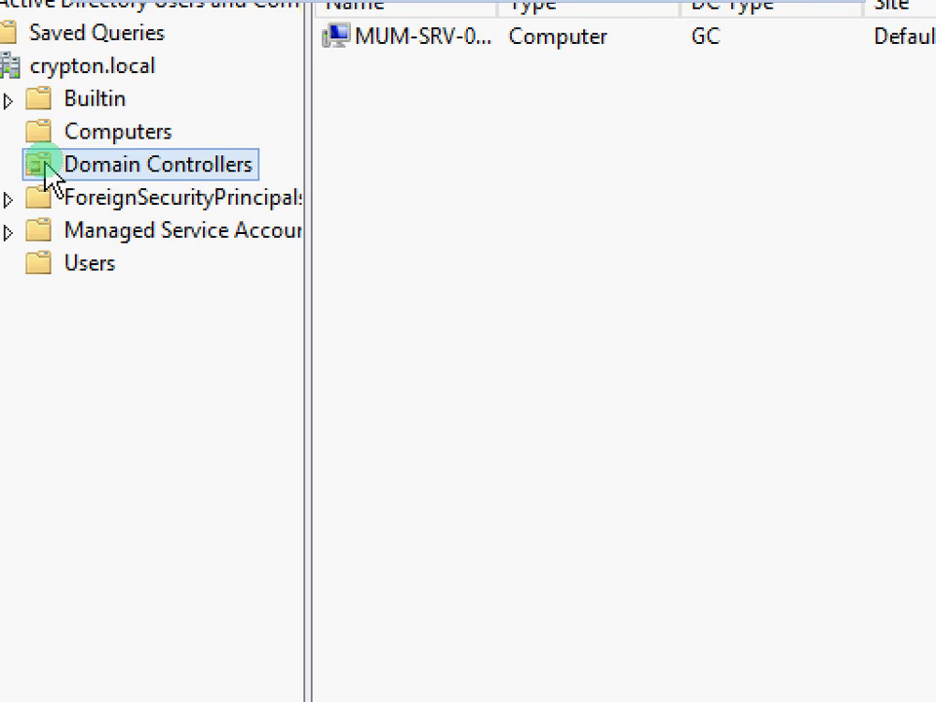
click(46, 139)
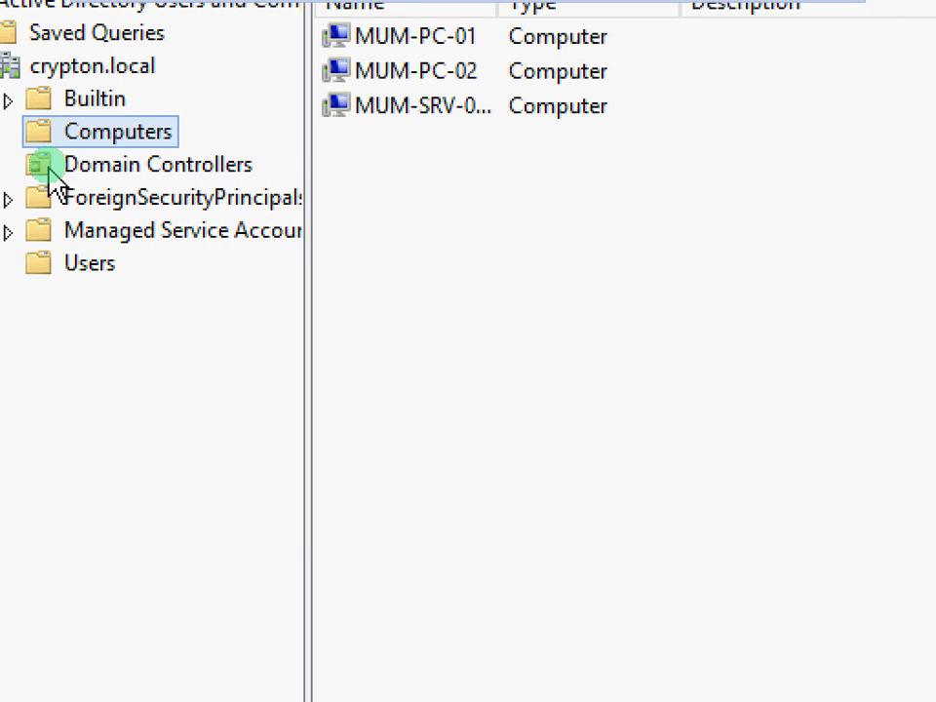
click(47, 168)
click(43, 138)
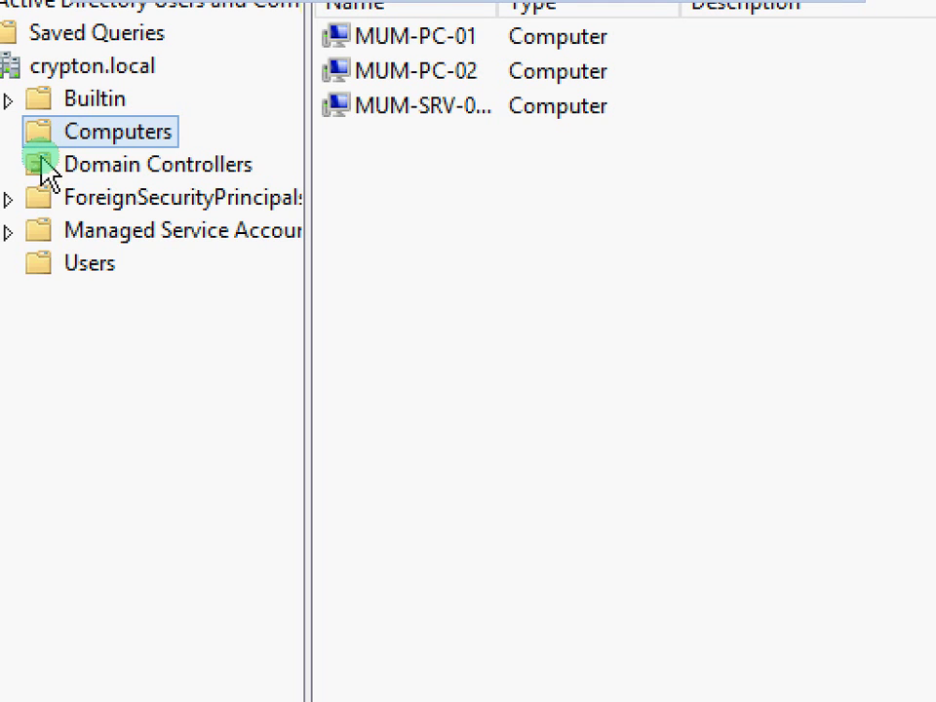
click(43, 167)
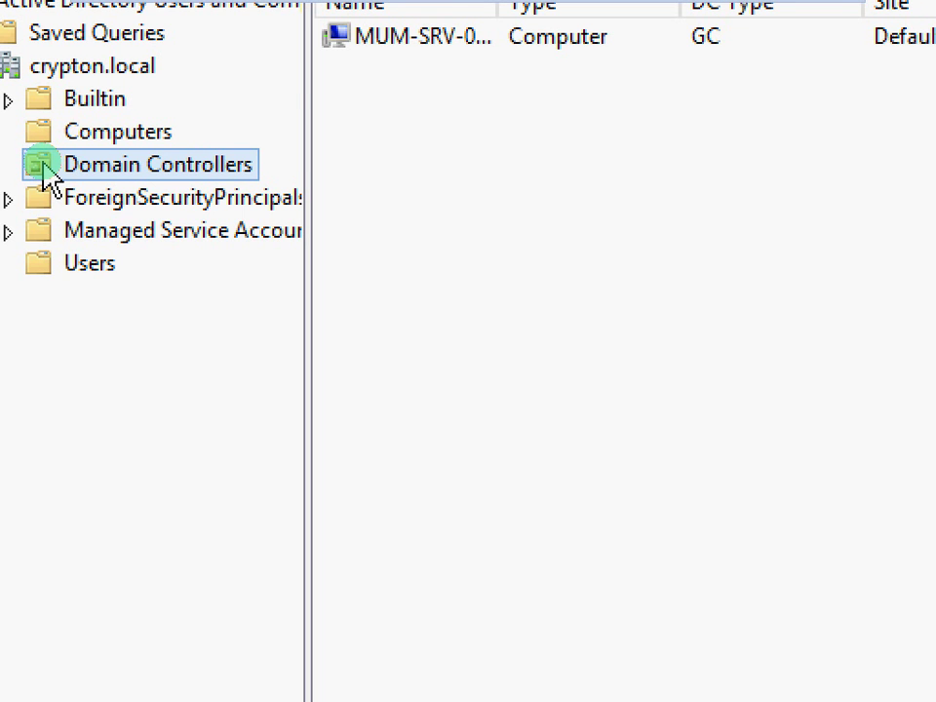
click(86, 134)
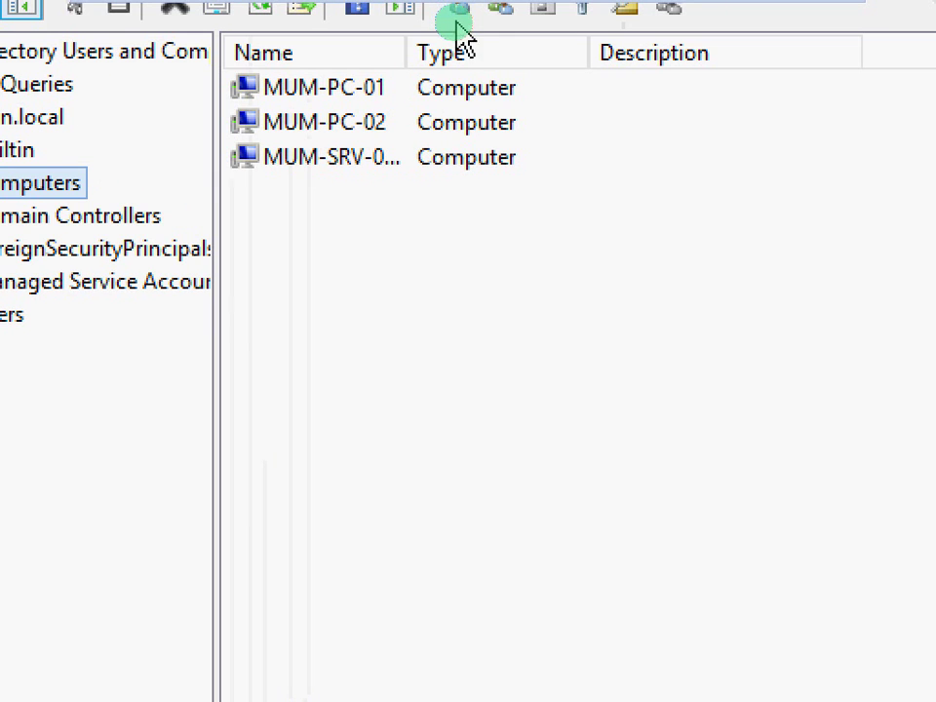
Widen the Name column, select MUM-SRV-02-BDC, recheck Domain Controllers, then minimize ADUC.
drag(403, 46, 448, 48)
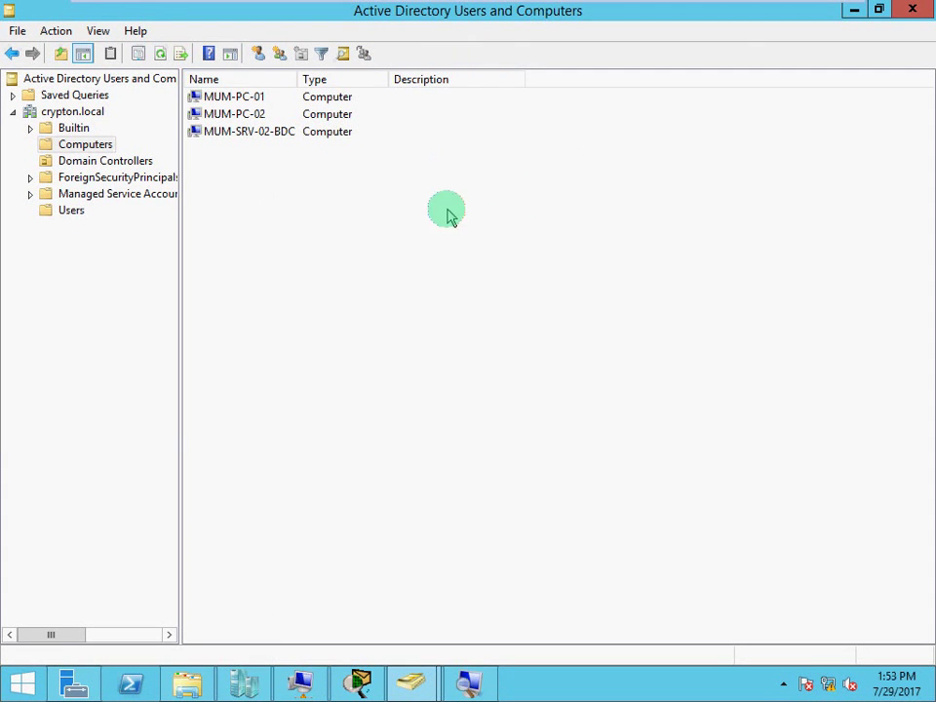
click(261, 138)
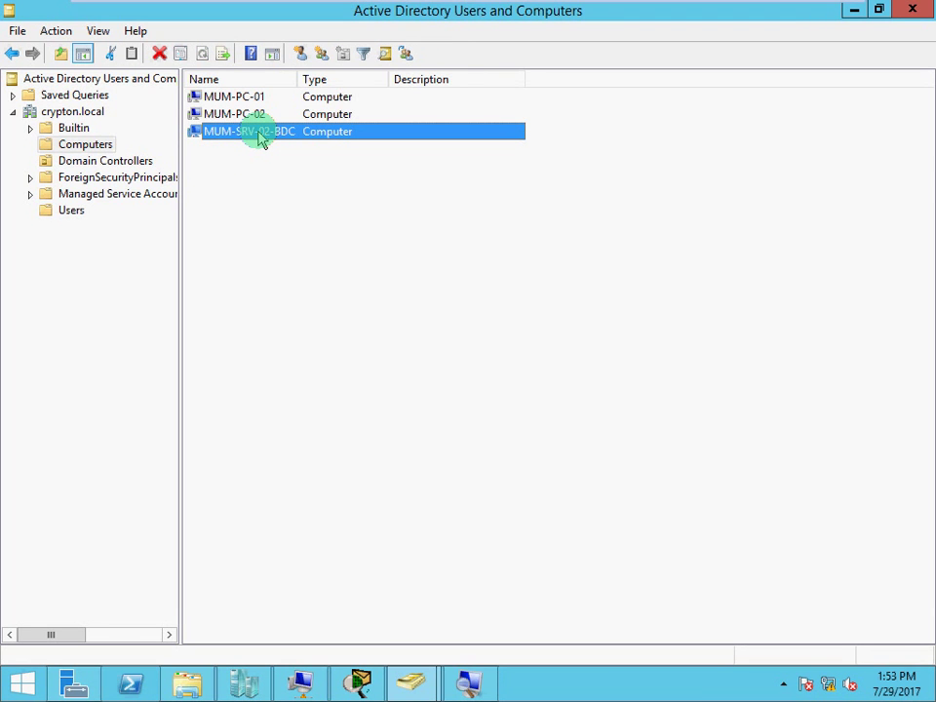
click(81, 165)
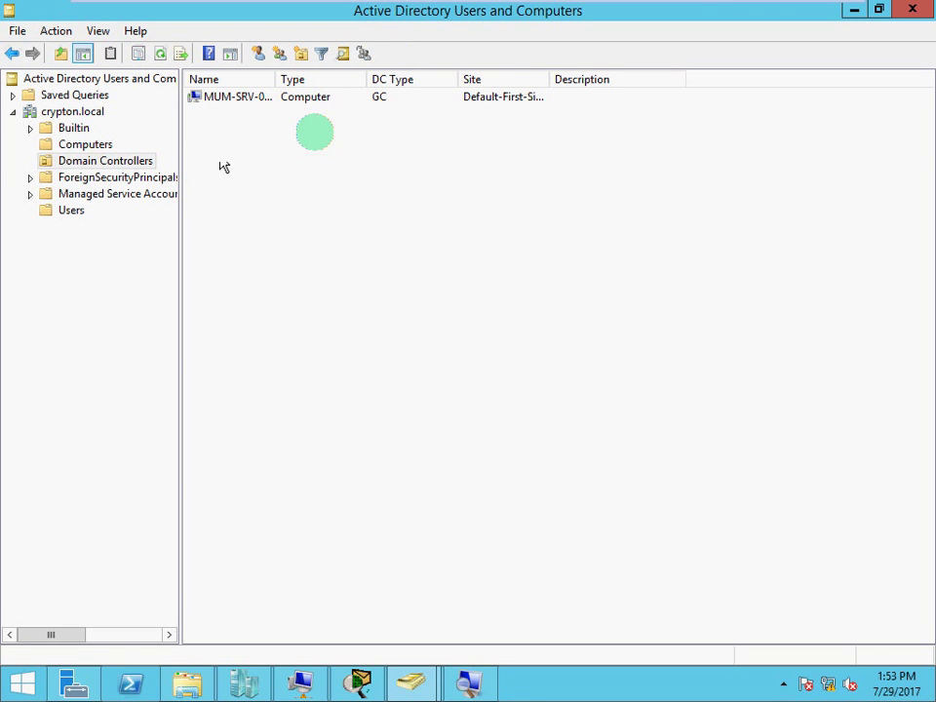
click(853, 9)
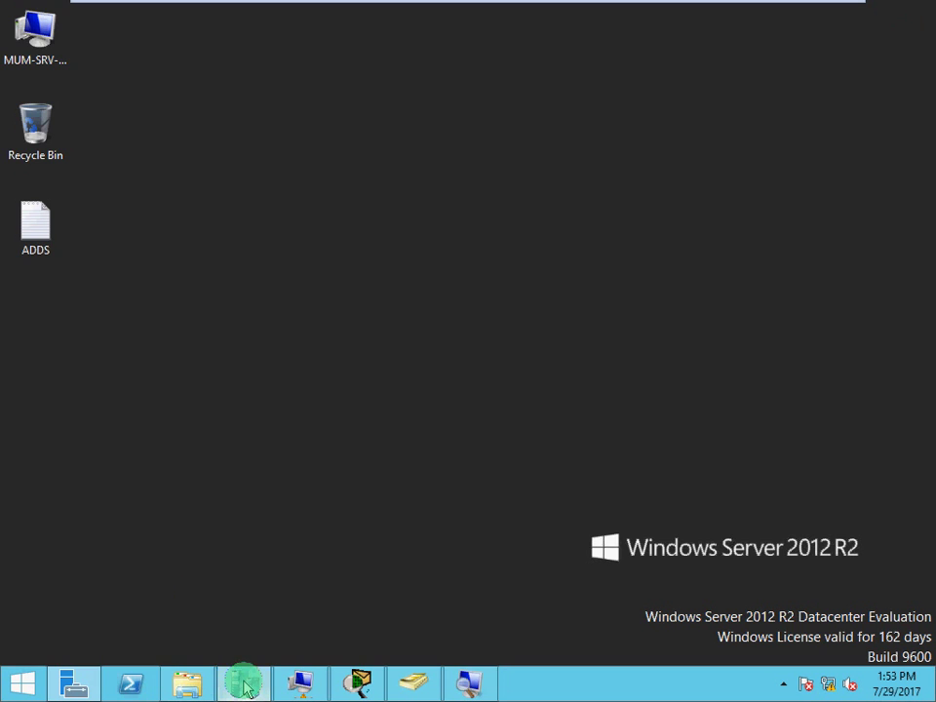
Connect to the MUM-SRV-02-BDC virtual machine from Hyper-V Manager and bring up its Server Manager.
click(244, 685)
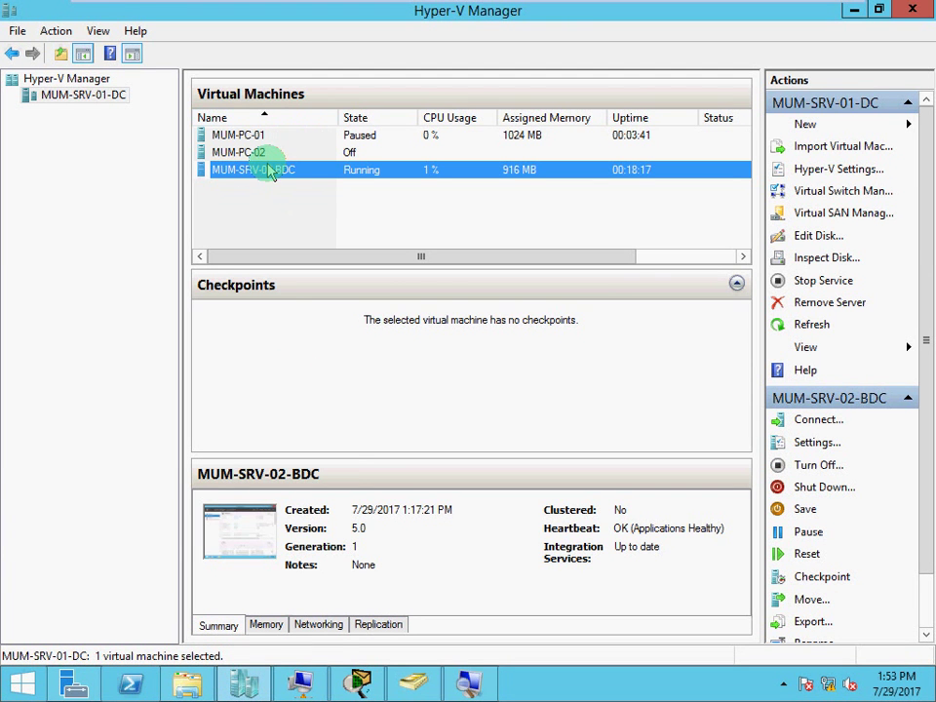
click(304, 683)
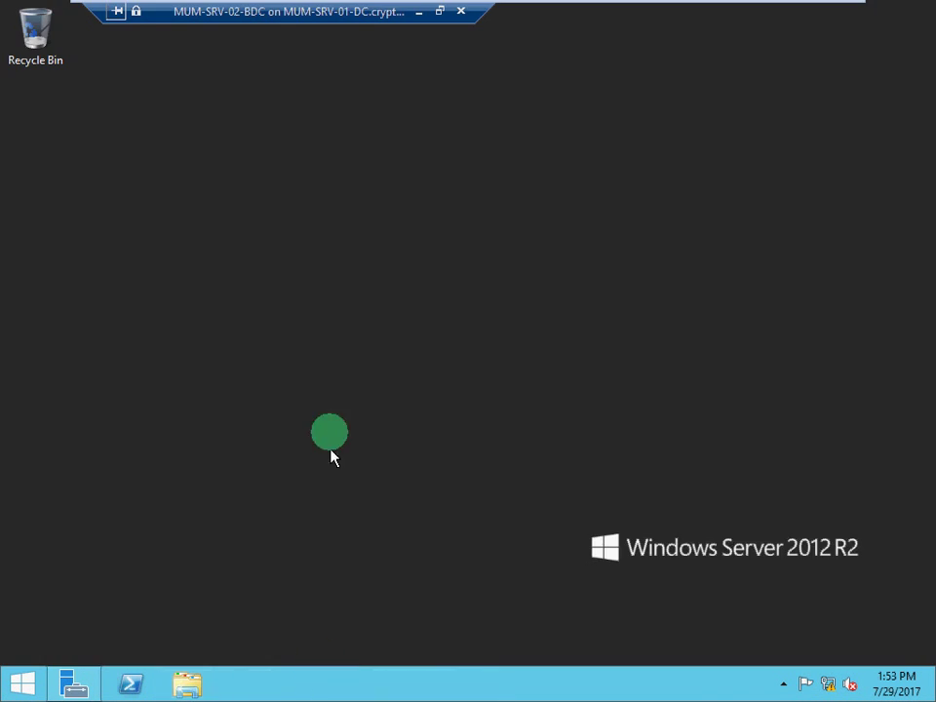
click(74, 685)
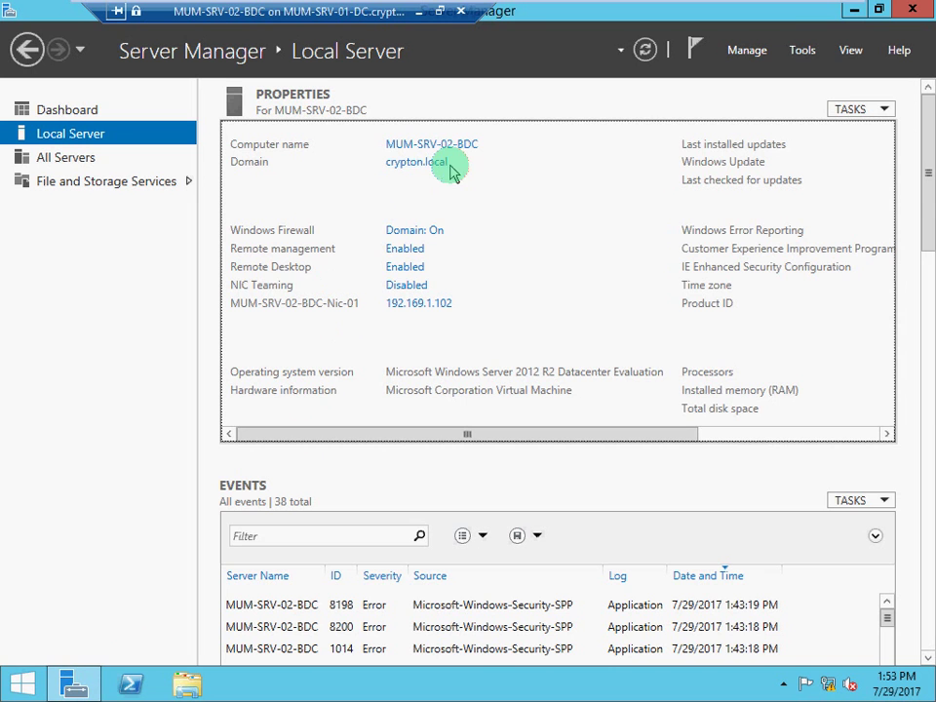
Start the Add Roles and Features wizard from the Manage menu.
click(811, 53)
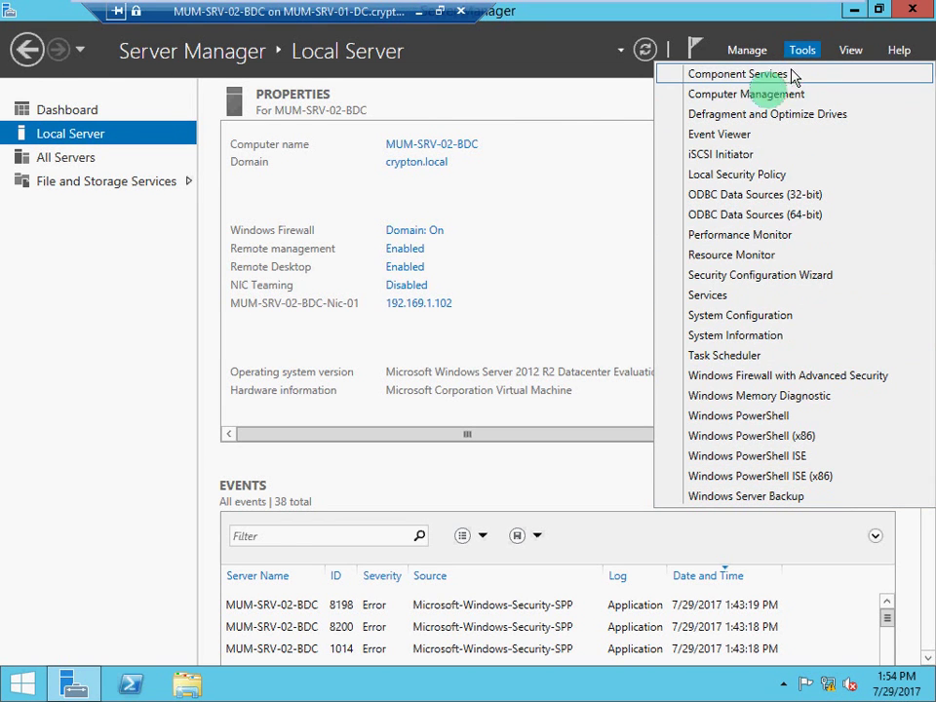
click(549, 257)
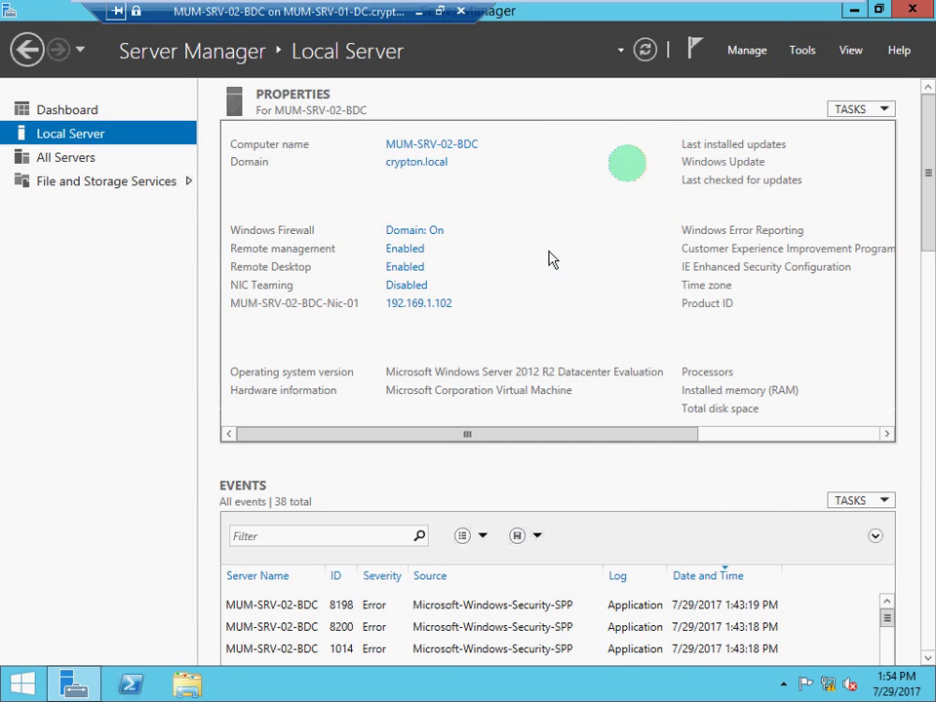
click(748, 50)
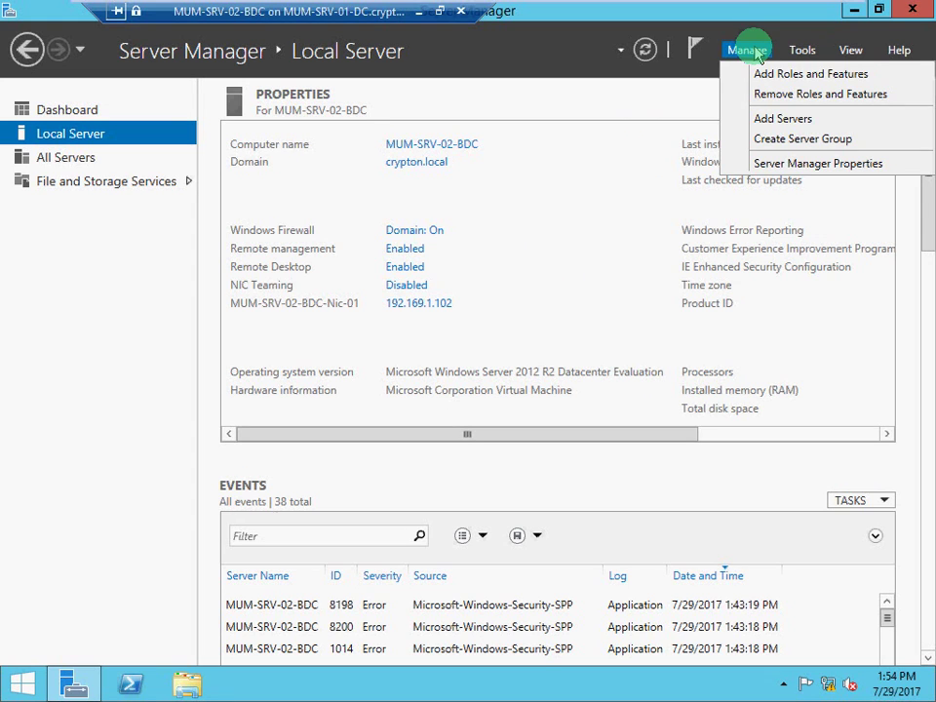
click(770, 75)
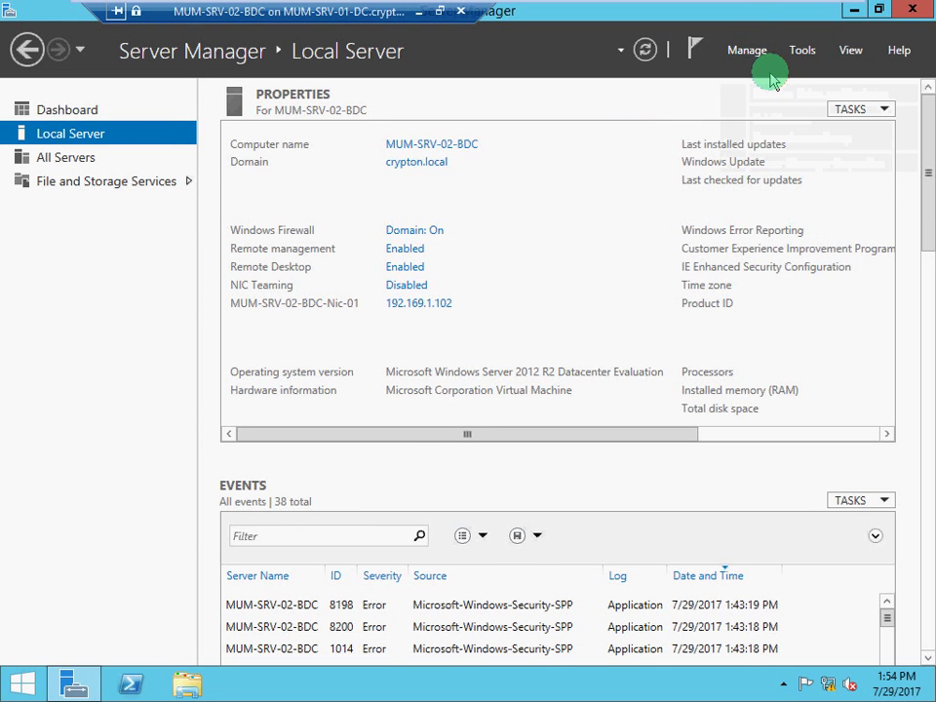
Select the Active Directory Domain Services role on MUM-SRV-02-BDC with its management features.
click(618, 606)
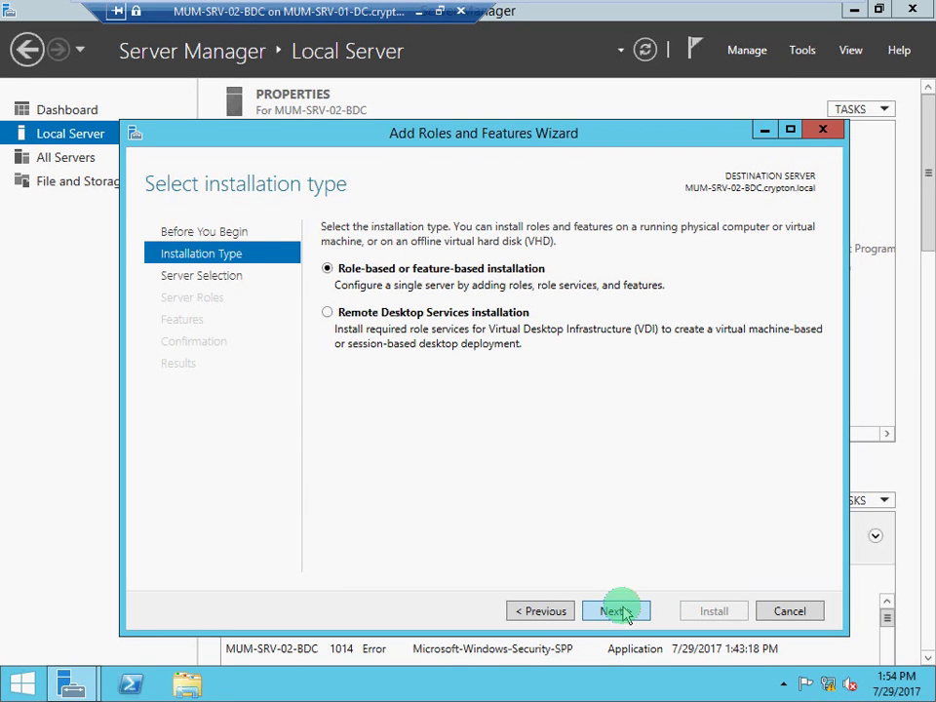
click(618, 612)
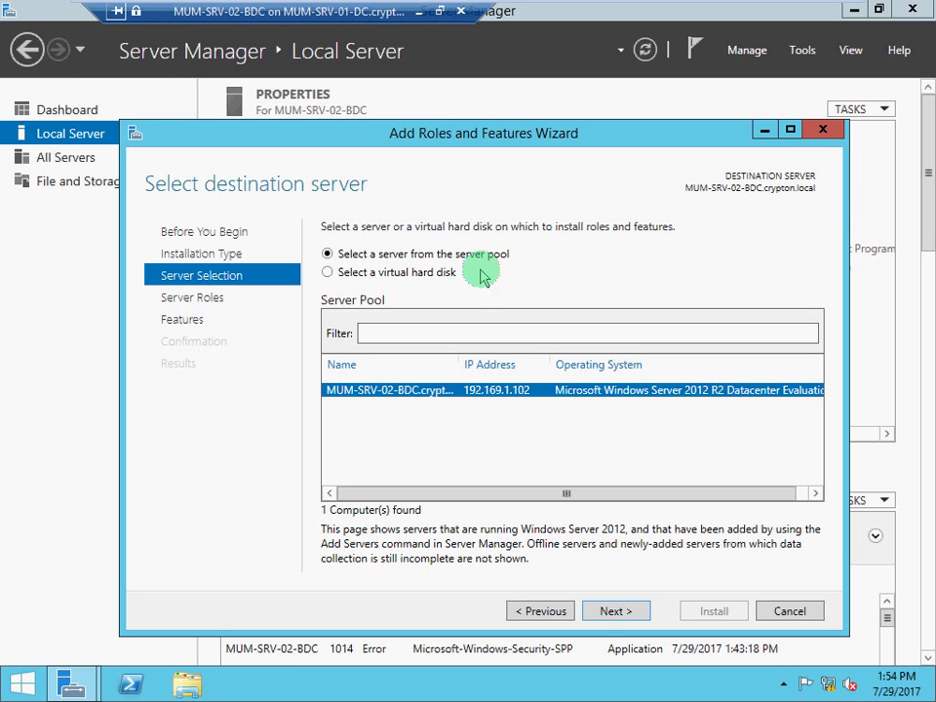
click(604, 614)
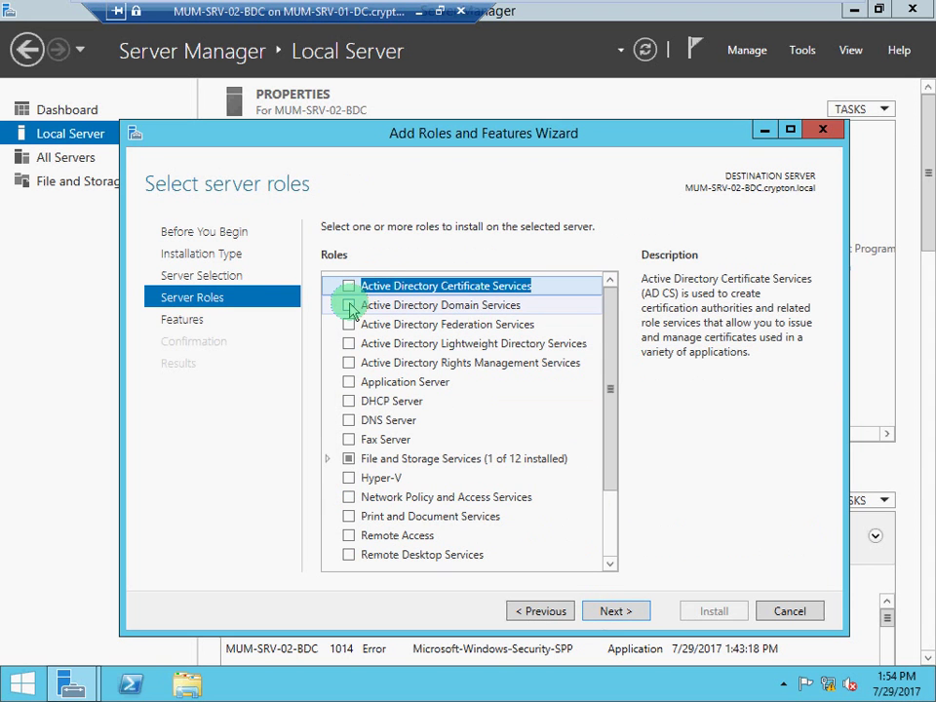
click(349, 307)
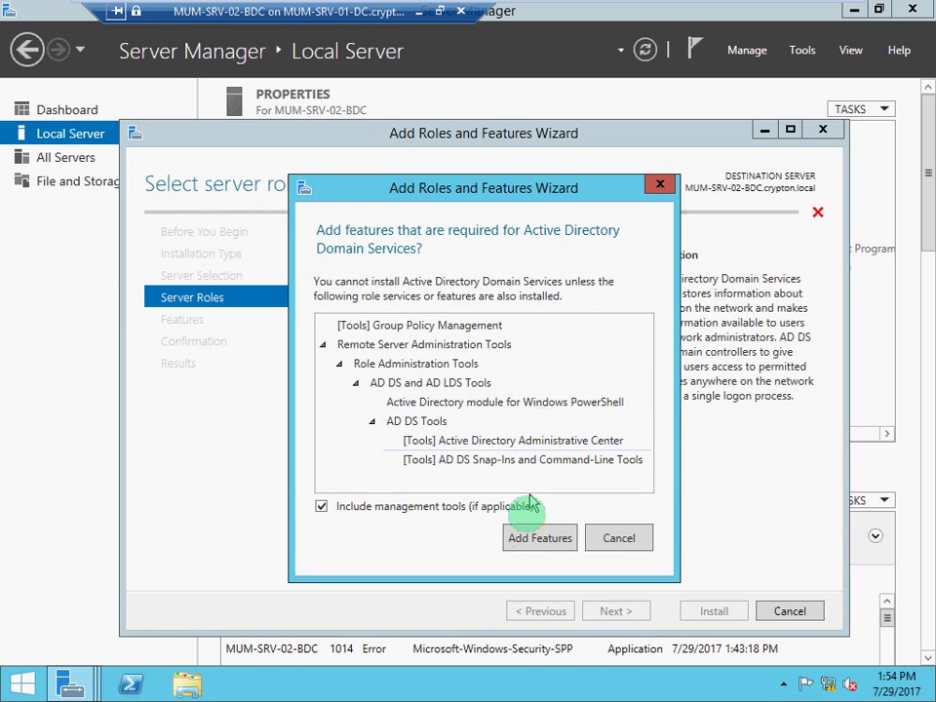
click(526, 542)
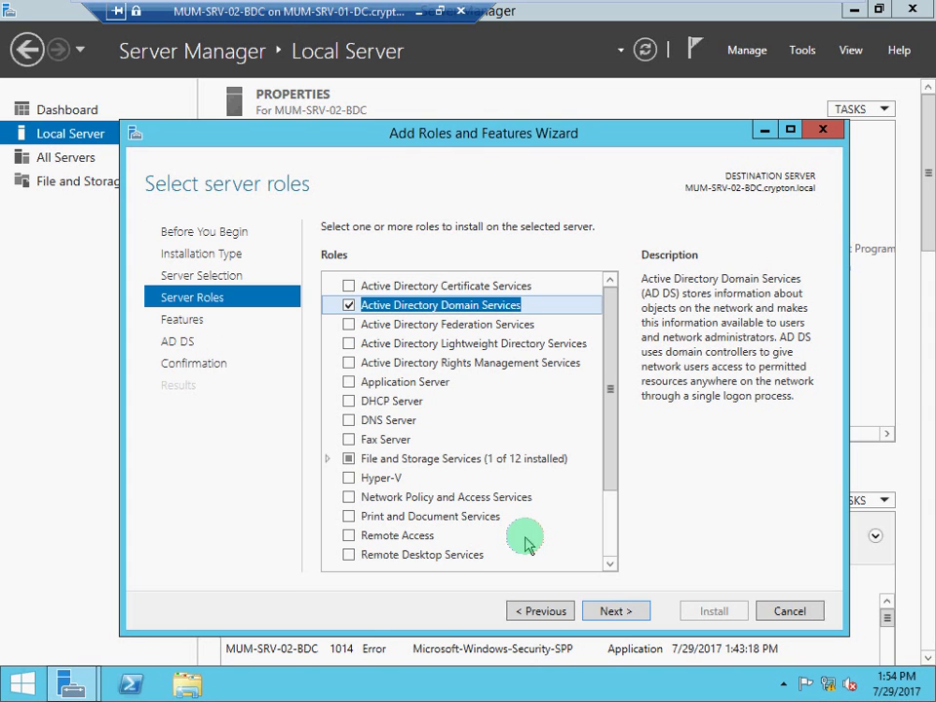
click(612, 612)
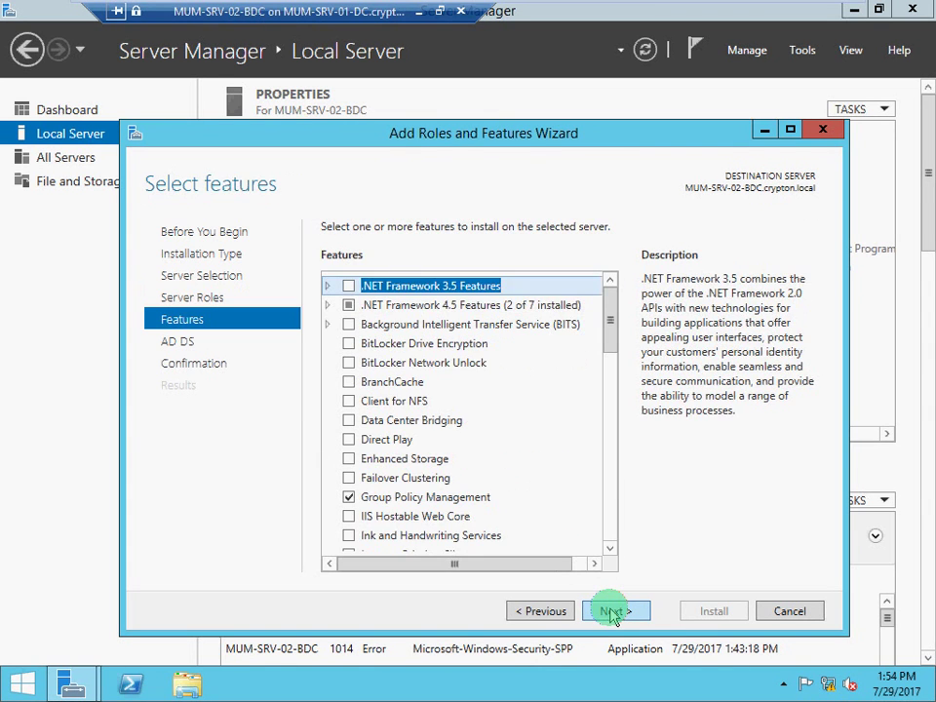
Allow automatic restart and install AD DS, waiting for the installation to finish.
click(613, 611)
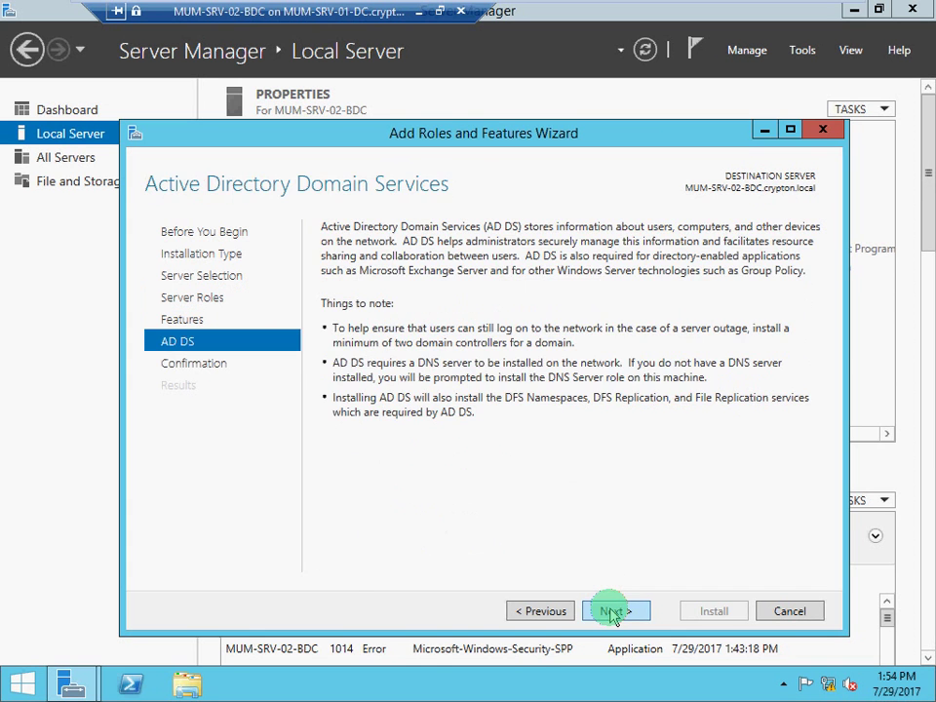
click(613, 611)
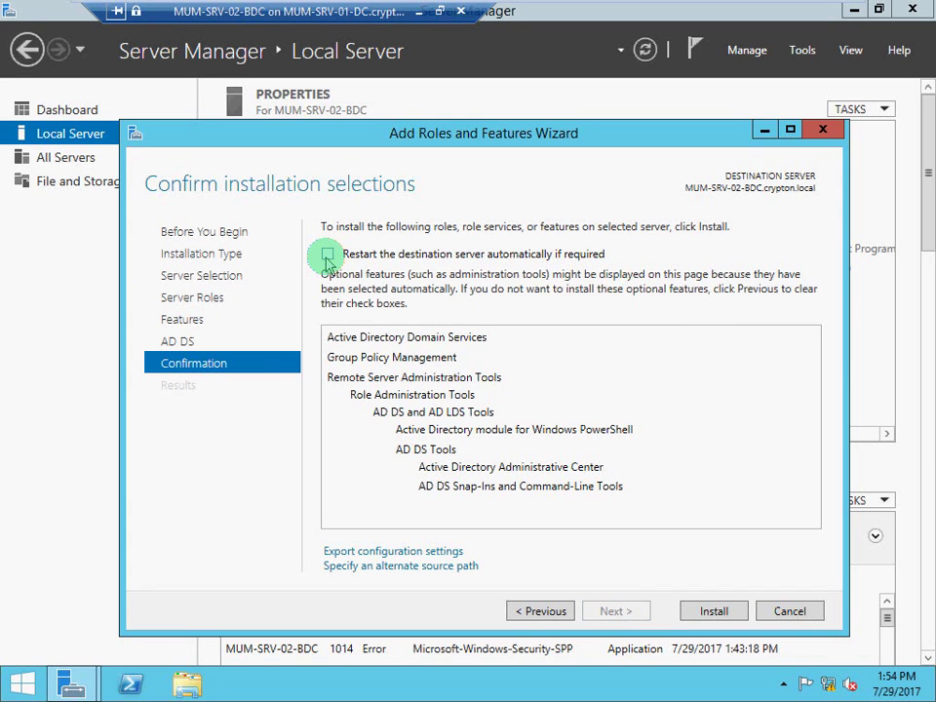
click(328, 253)
click(532, 407)
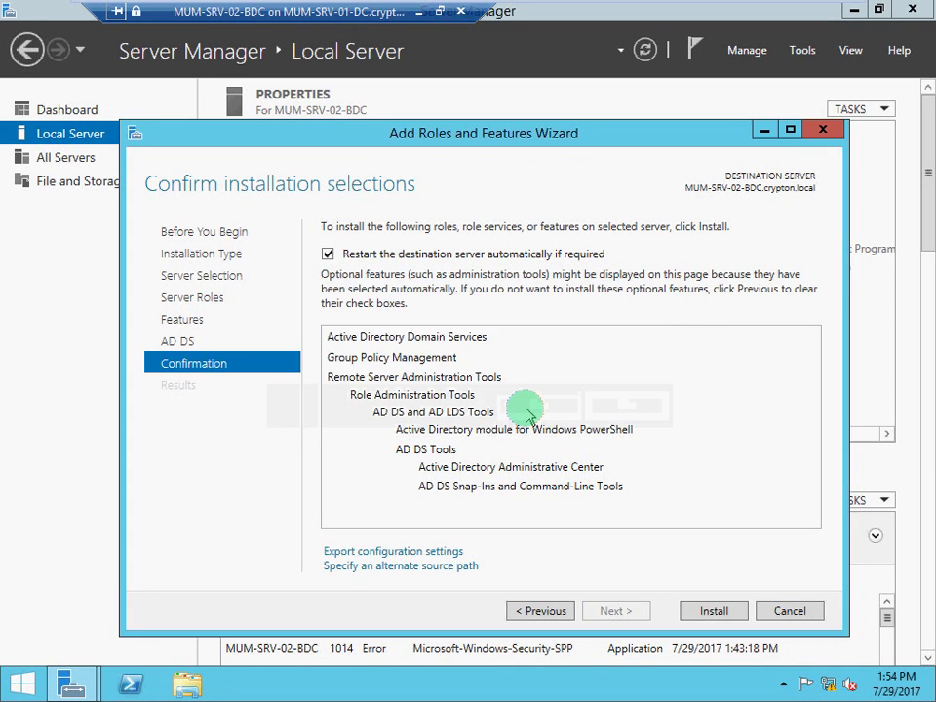
click(707, 616)
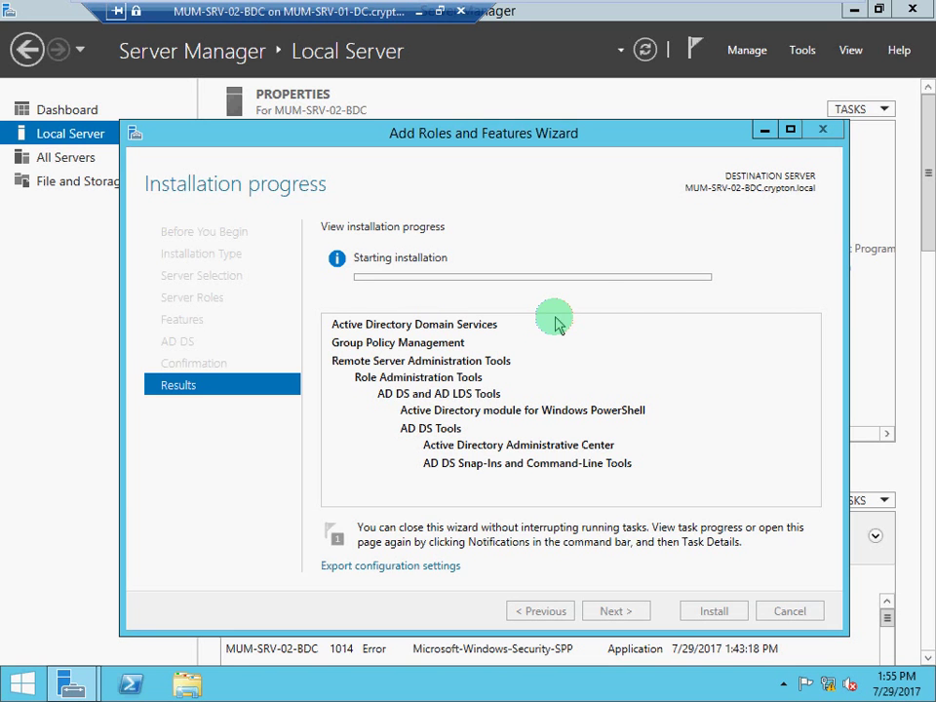
click(803, 50)
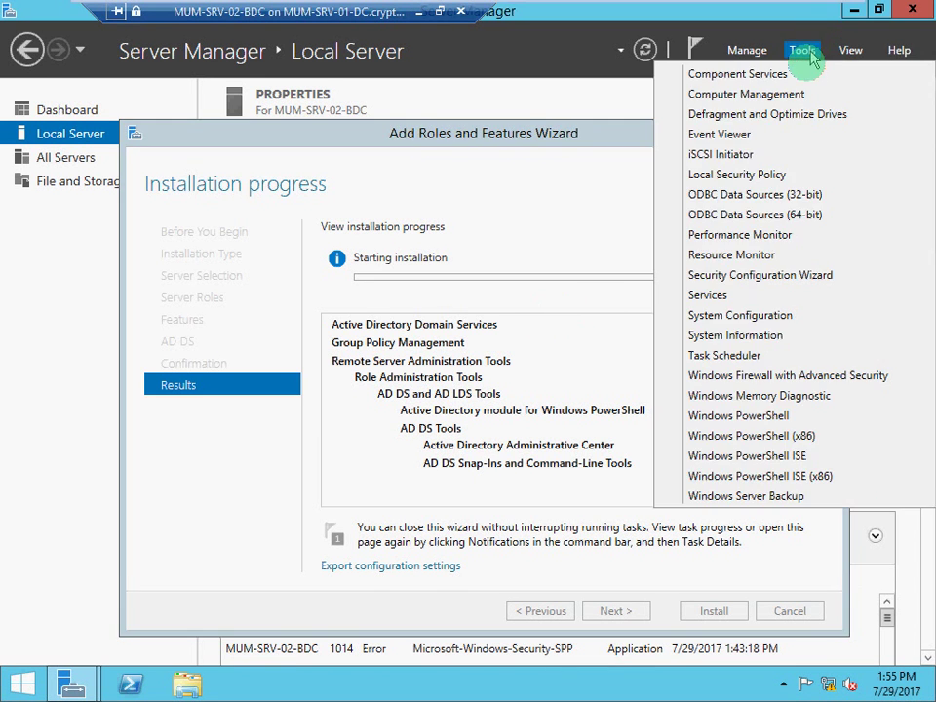
click(798, 51)
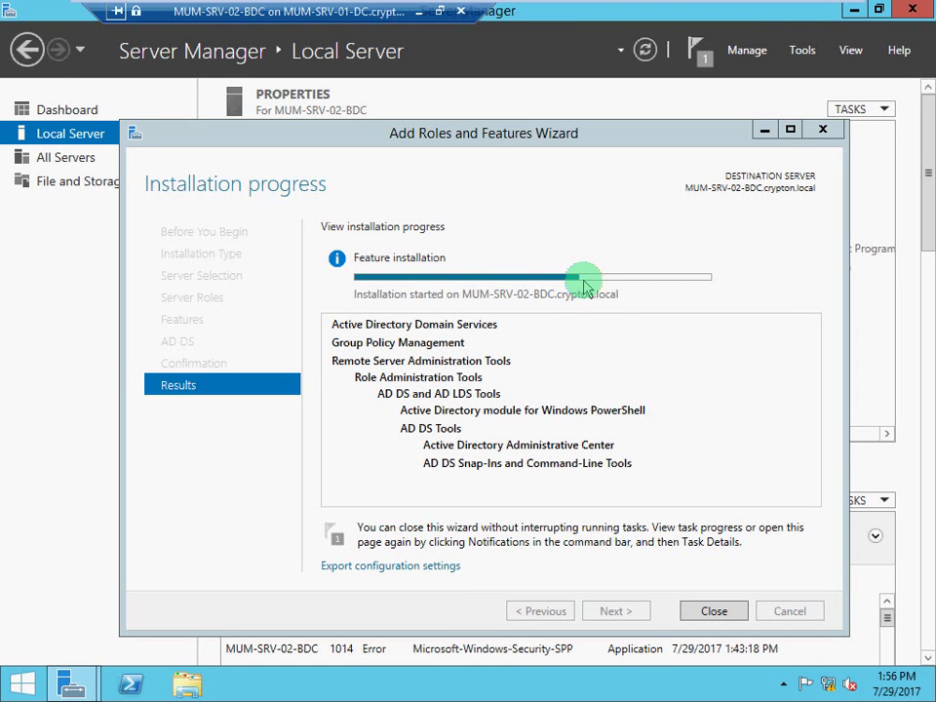
mouse_move(585, 284)
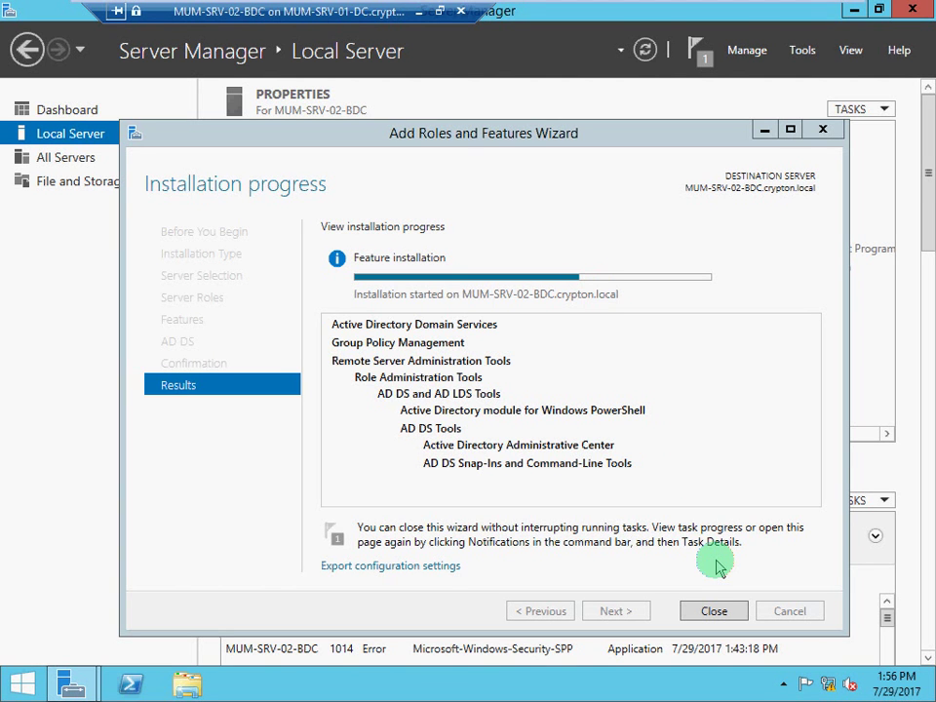
mouse_move(704, 9)
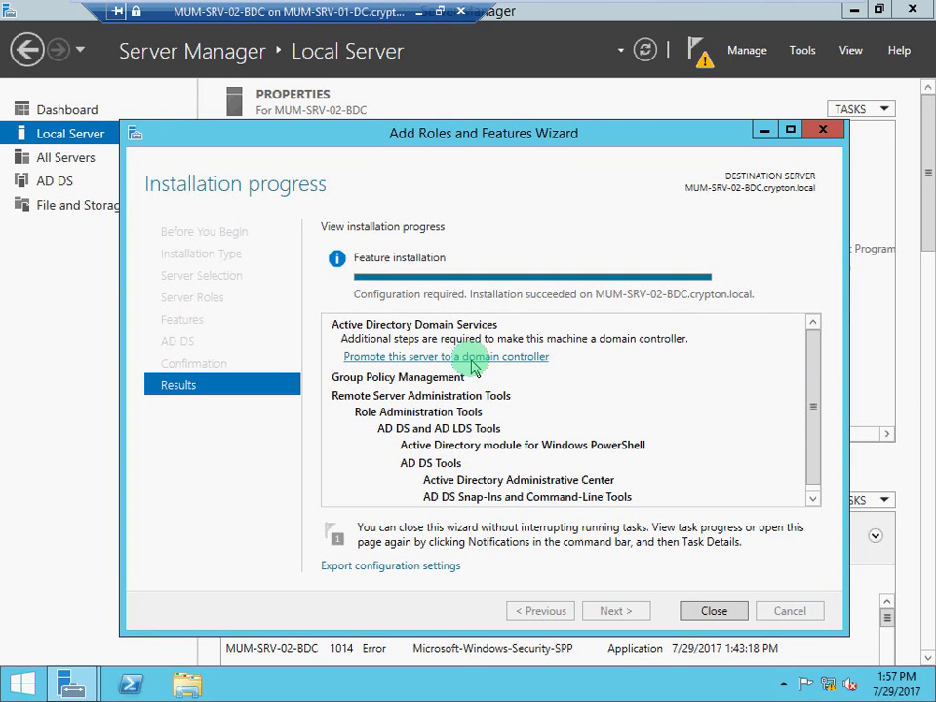
Close the finished wizard and choose 'Promote this server to a domain controller' from Notifications.
click(715, 612)
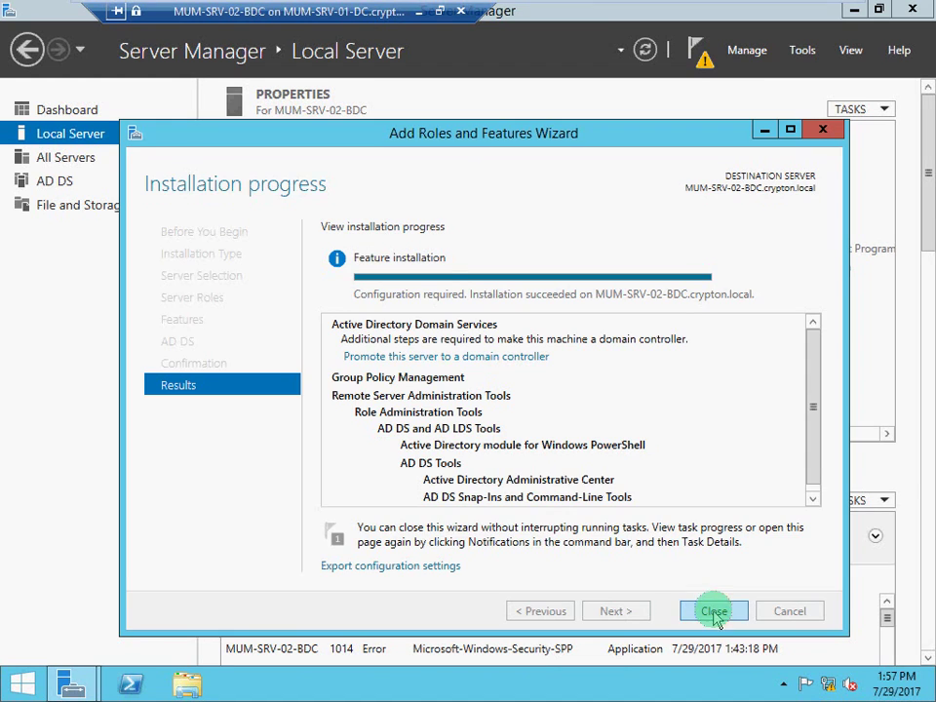
click(704, 60)
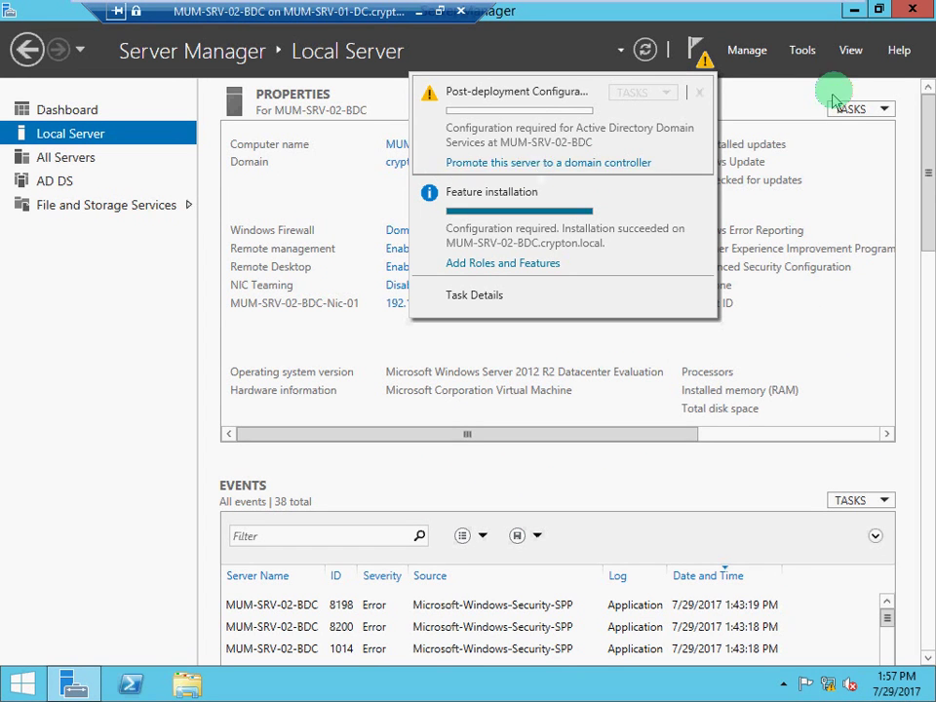
click(805, 54)
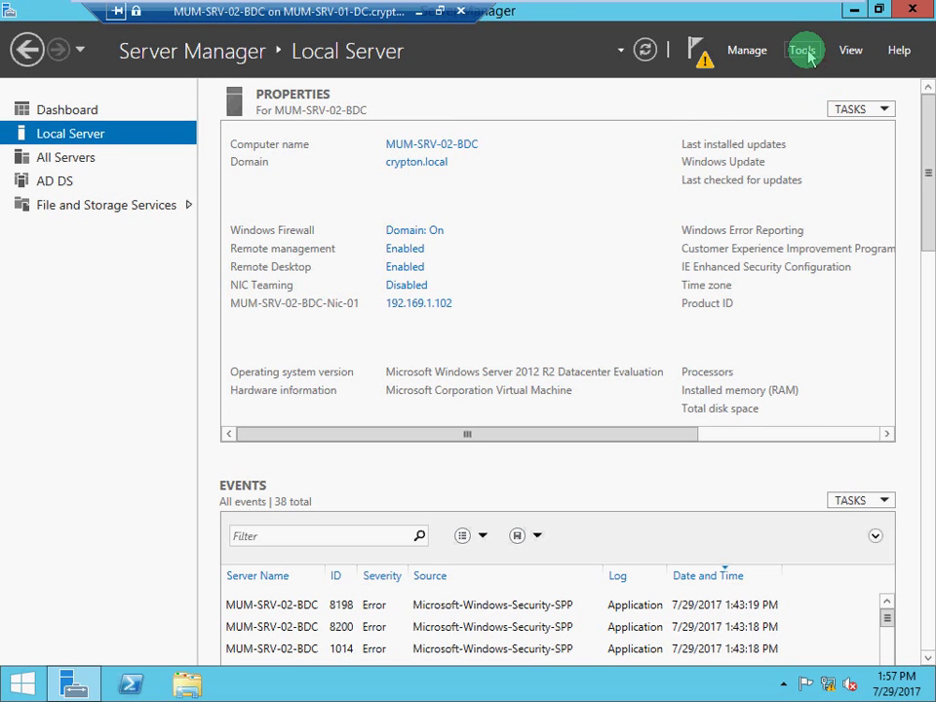
click(806, 54)
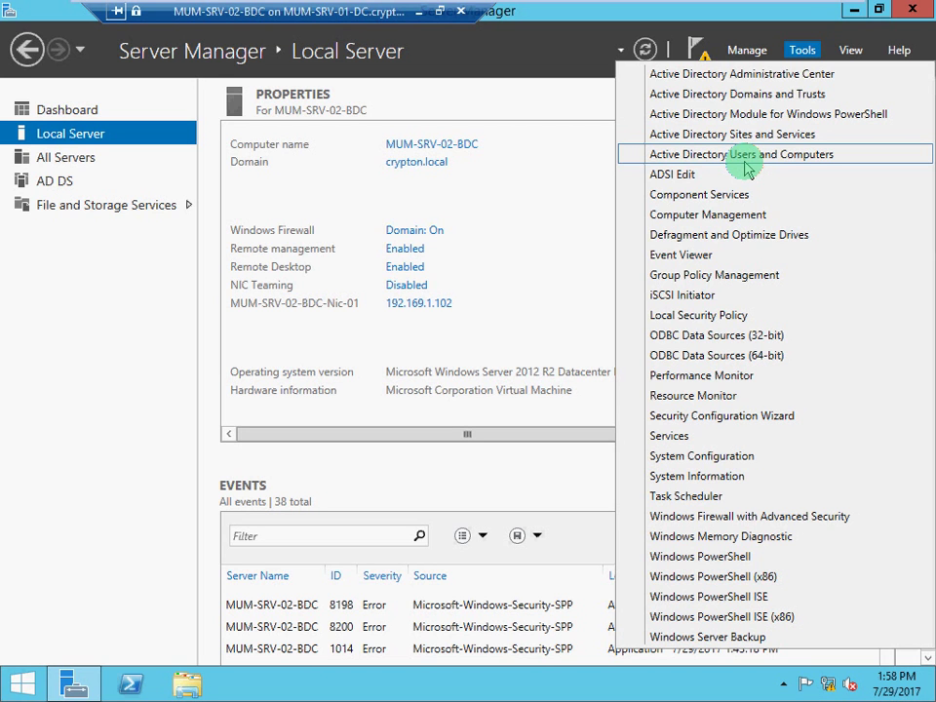
click(744, 156)
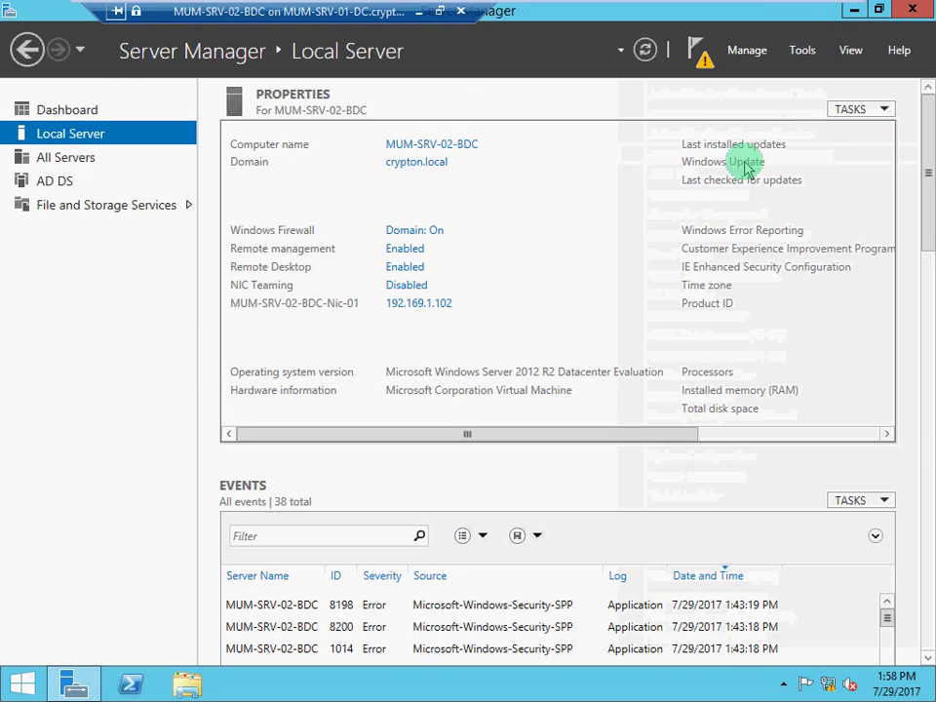
click(702, 53)
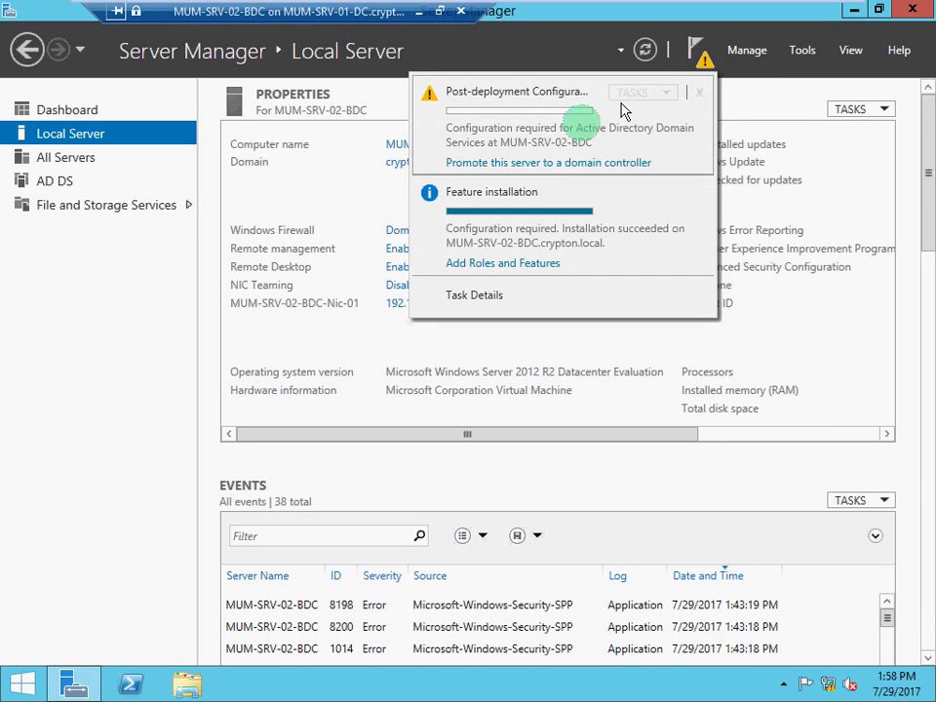
click(560, 165)
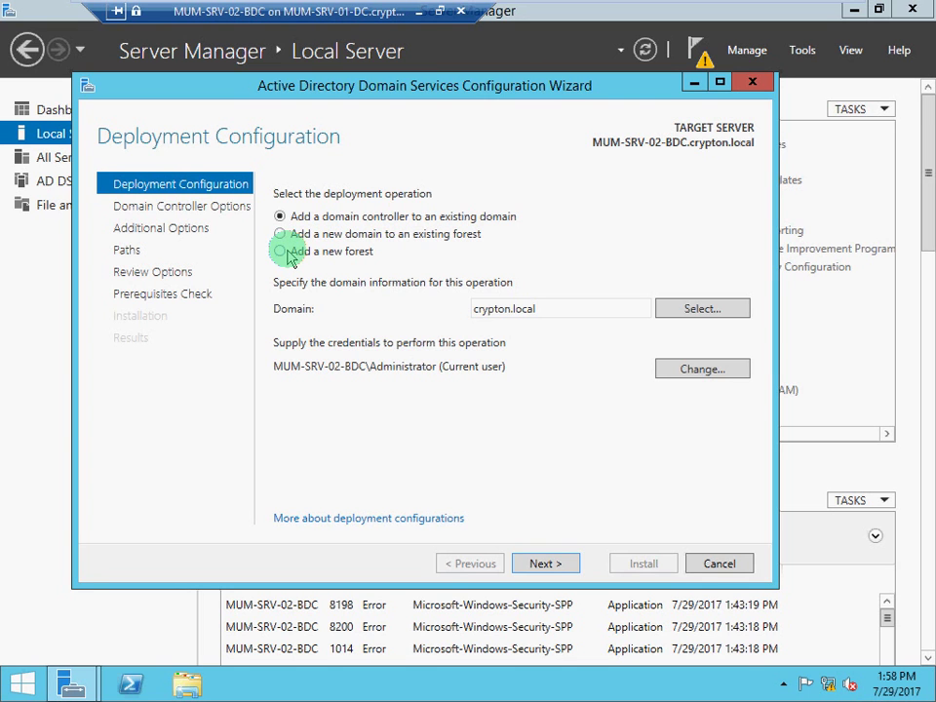
click(287, 254)
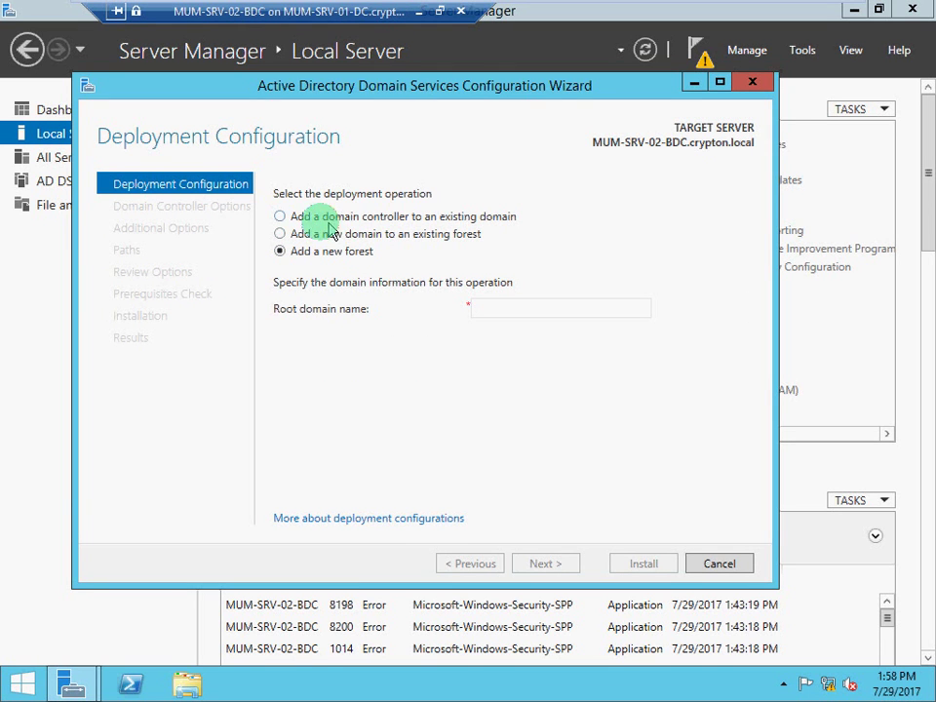
click(413, 222)
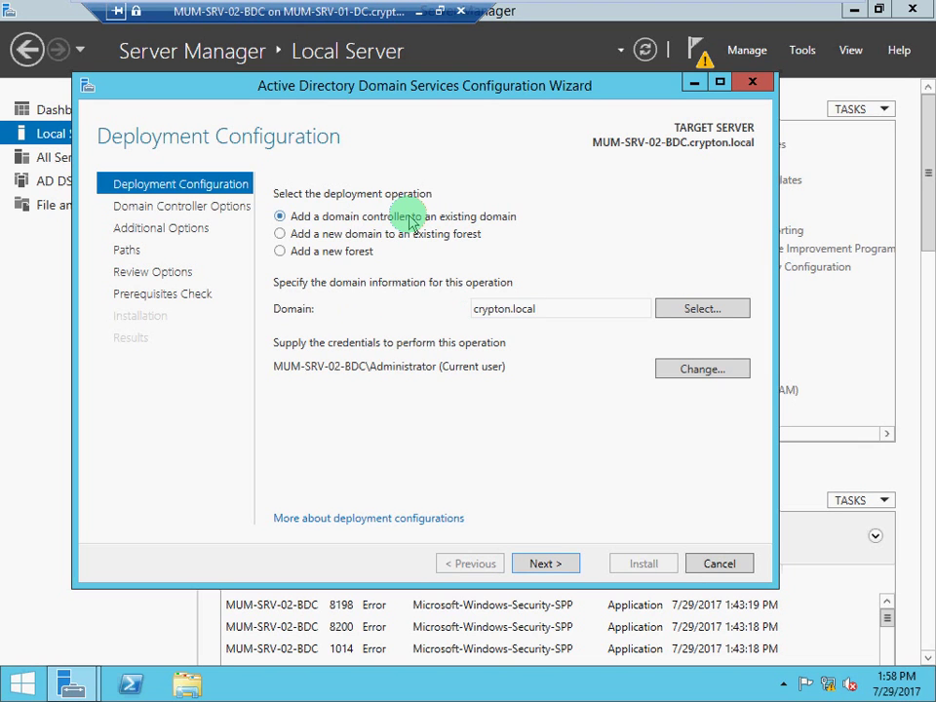
drag(547, 308, 466, 318)
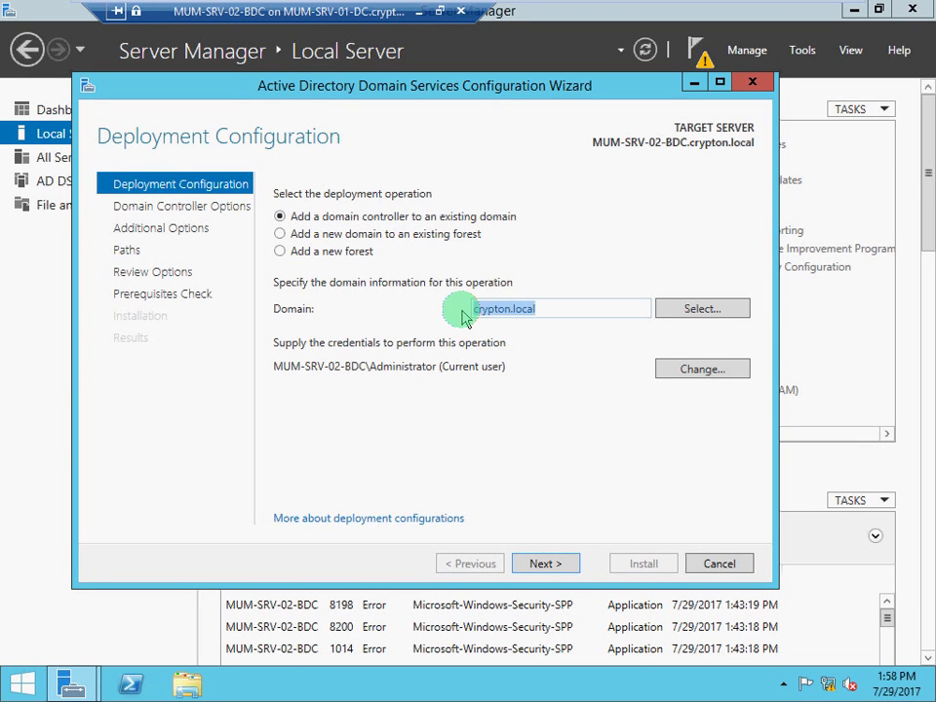
click(282, 237)
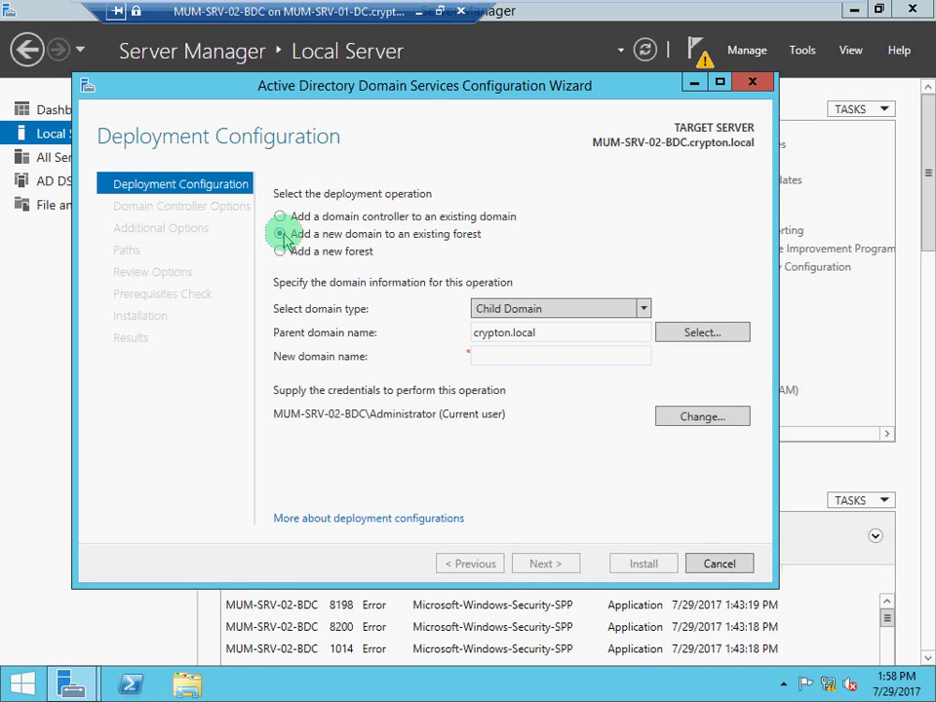
click(643, 308)
click(644, 308)
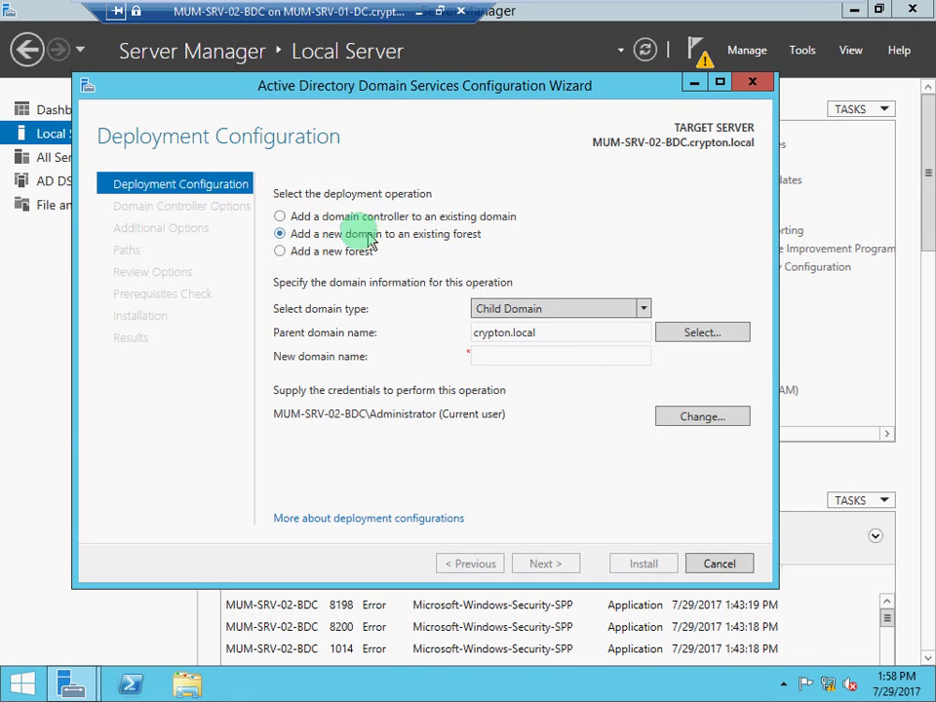
click(281, 216)
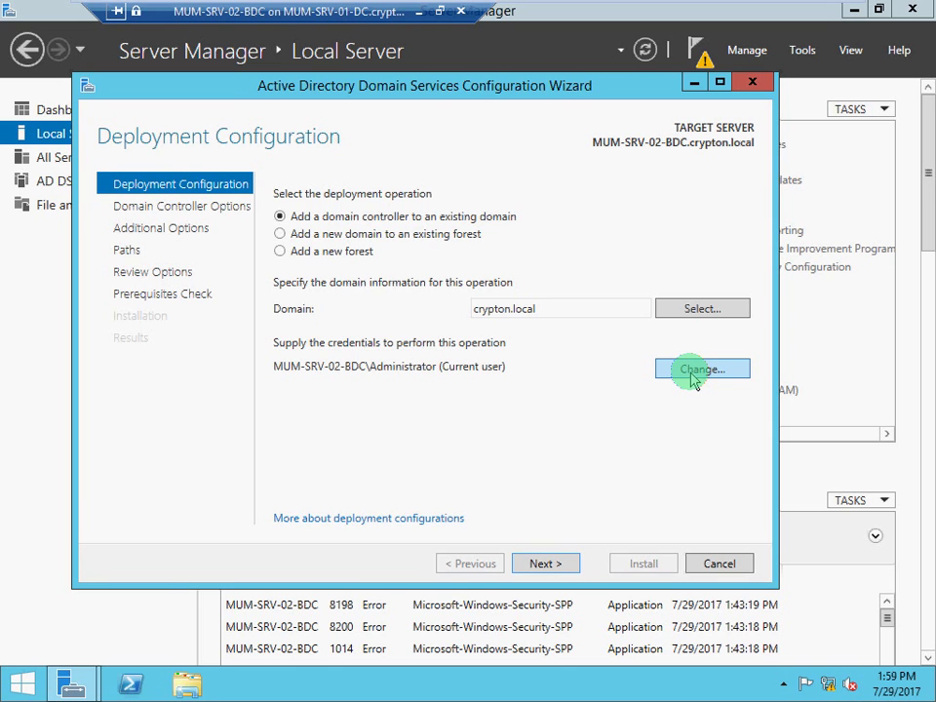
click(694, 375)
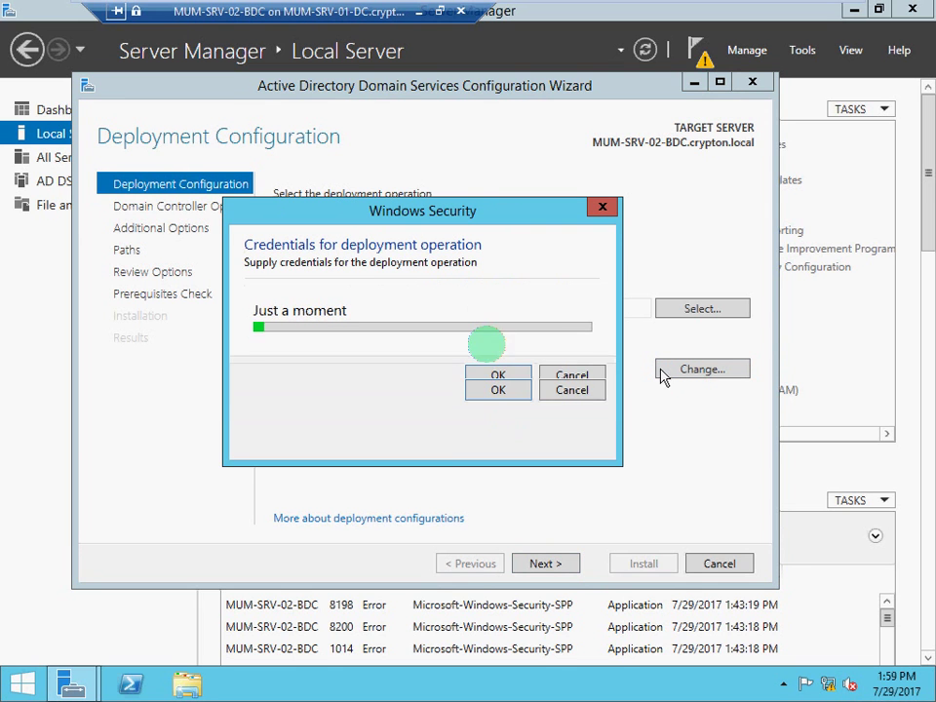
click(424, 319)
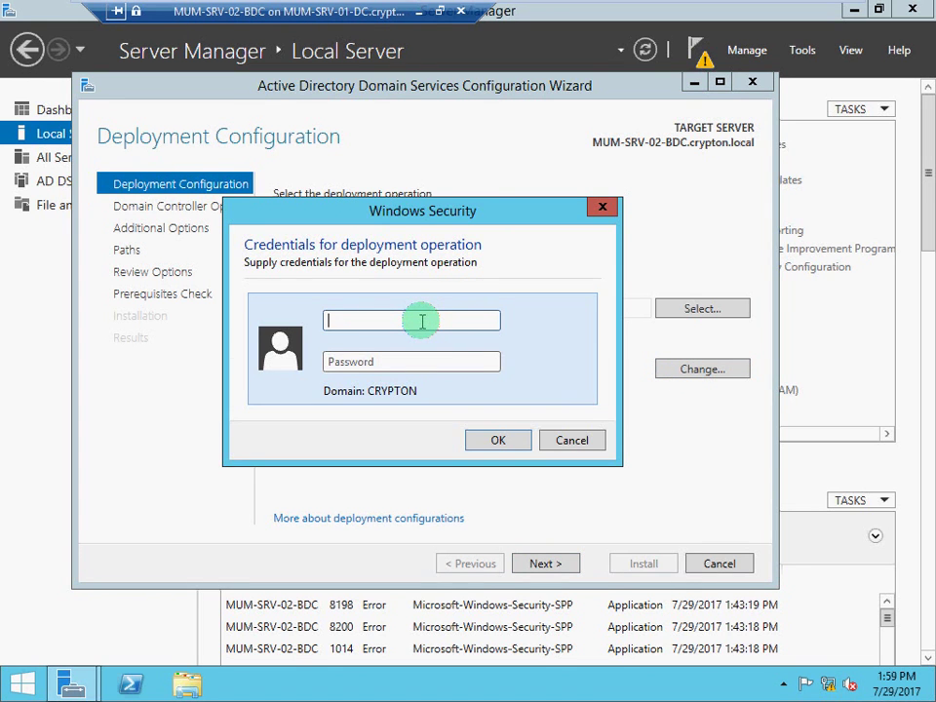
text(administrator@cr)
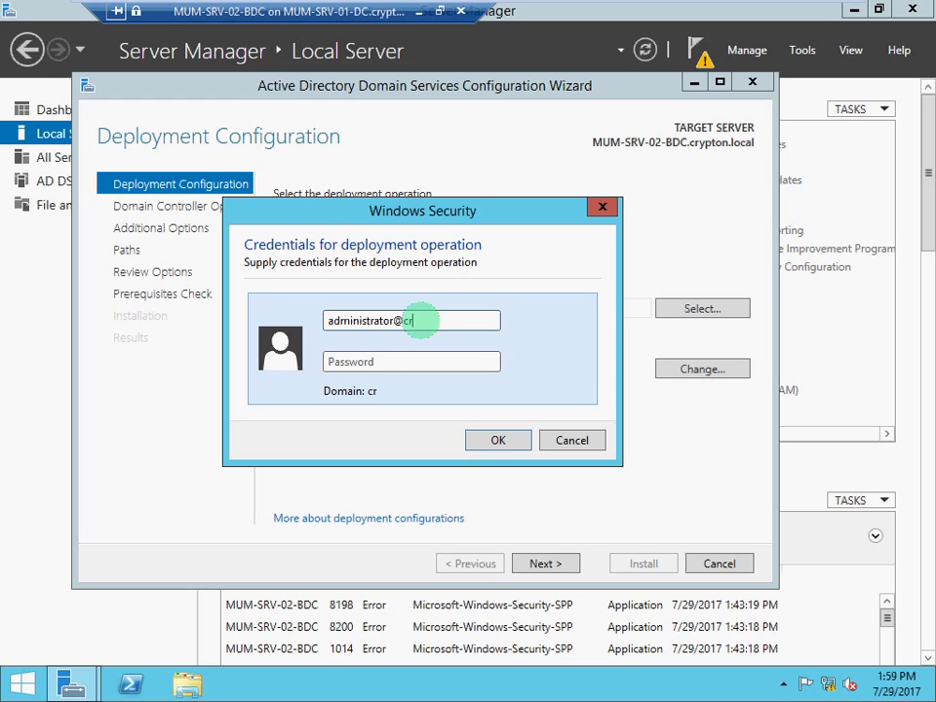
text(ypton.local)
key(Tab)
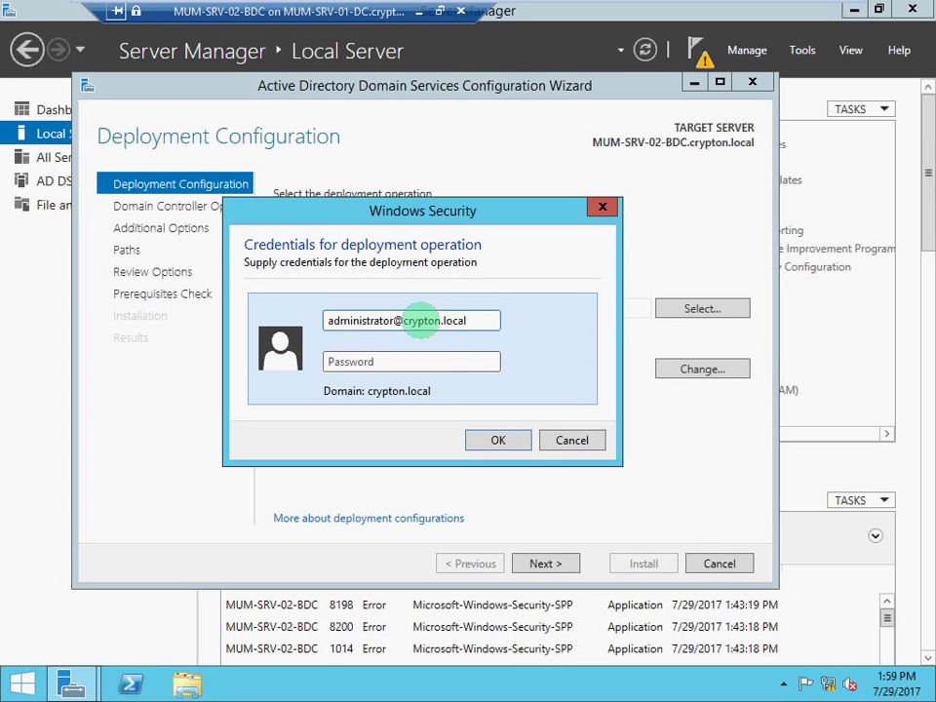
text(*********)
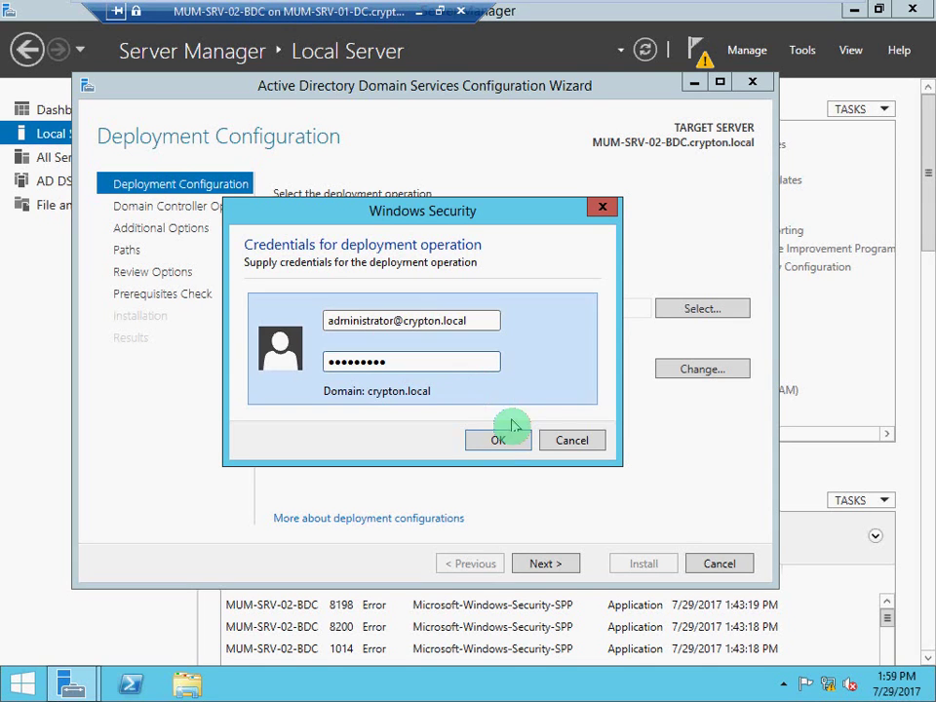
click(512, 440)
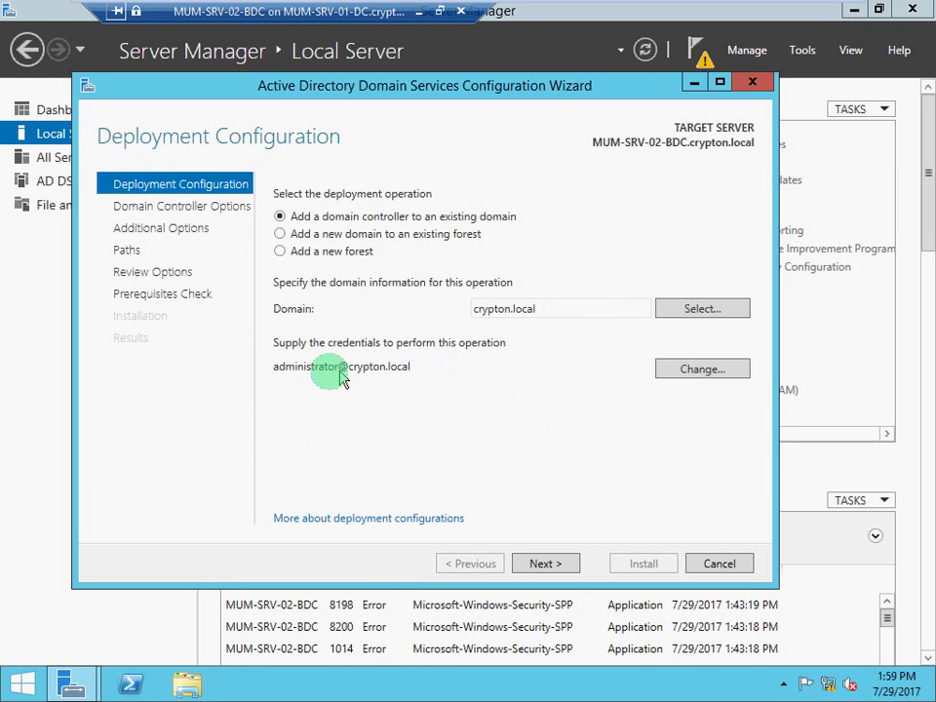
Keep DNS, Global Catalog and Default-First-Site-Name, then enter and confirm the DSRM password.
click(531, 568)
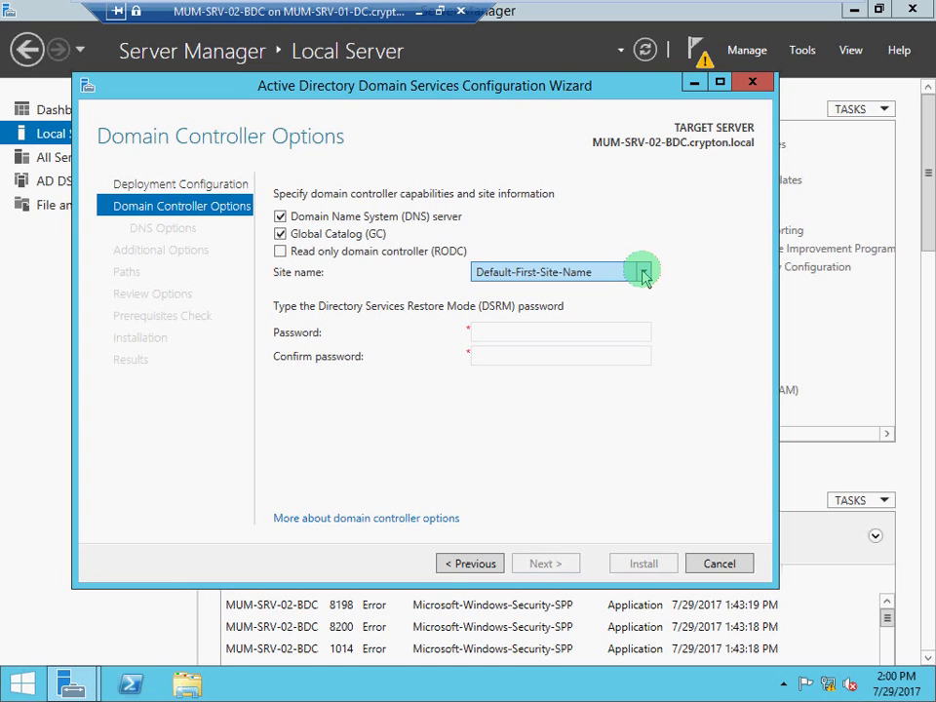
click(643, 274)
click(643, 274)
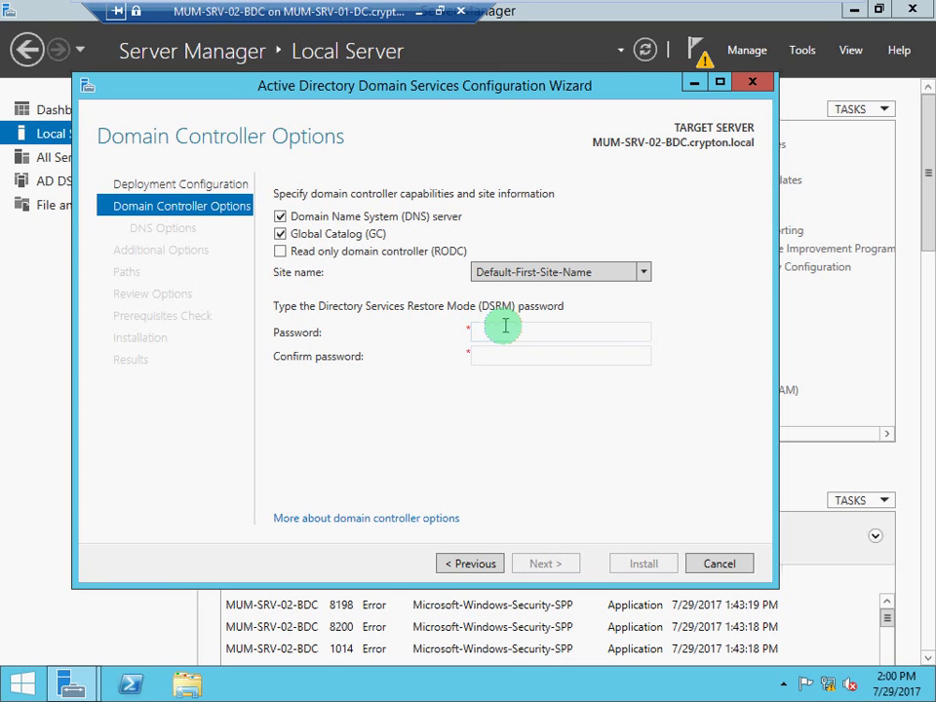
click(506, 332)
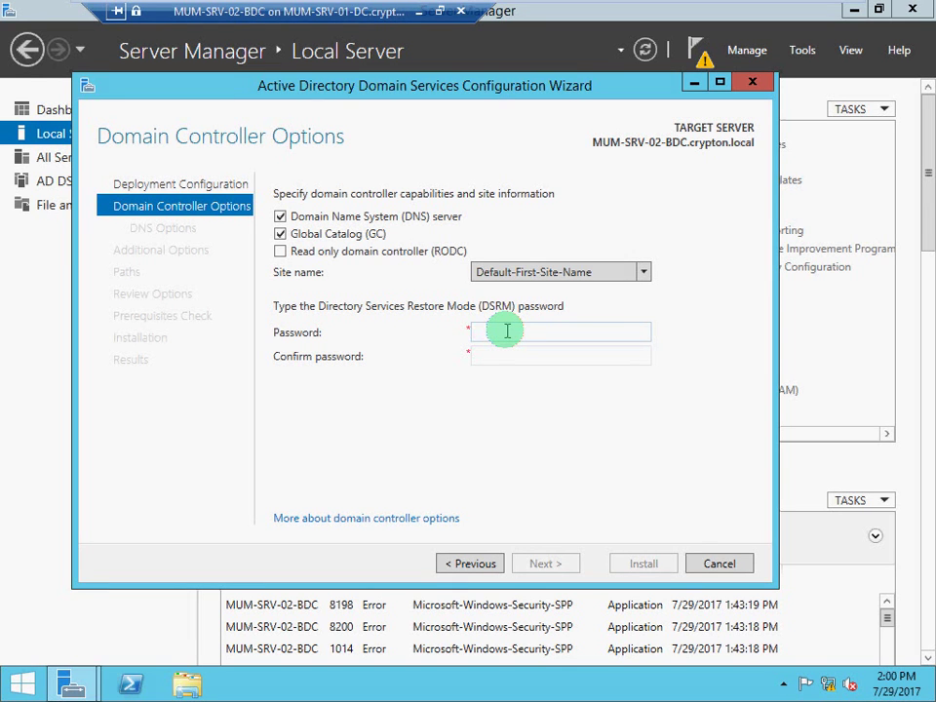
text(Pa$$w0rd12)
key(Tab)
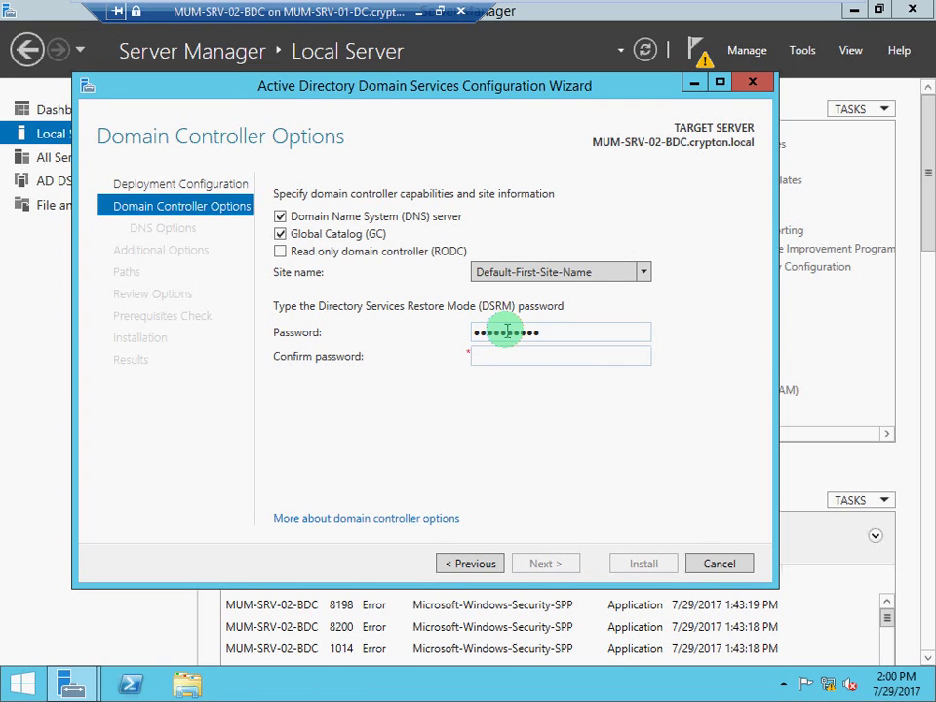
text(Pa$$w0rd12)
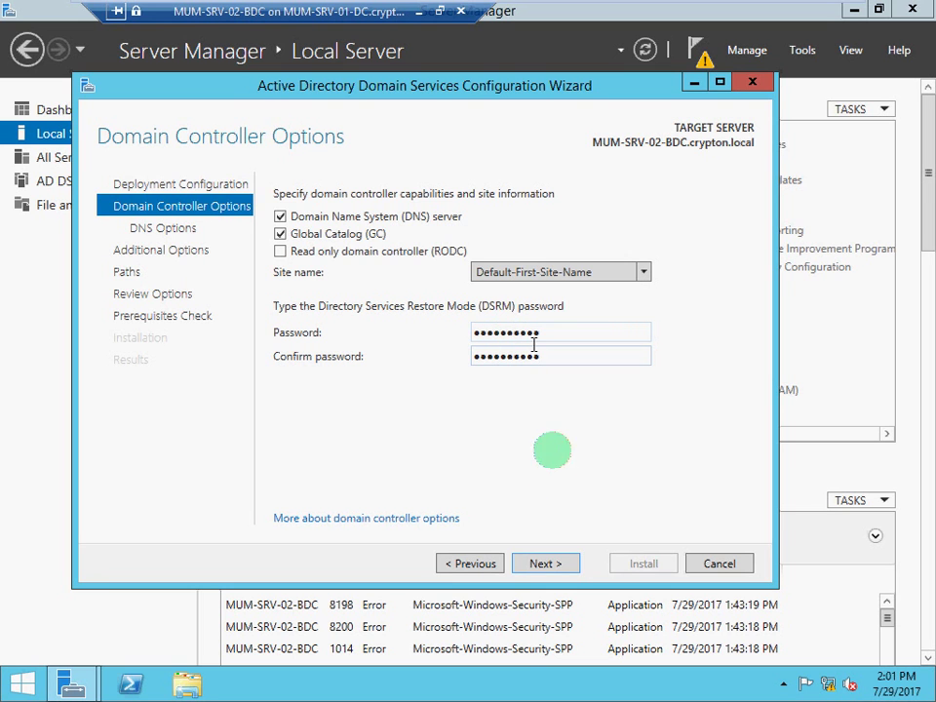
click(556, 566)
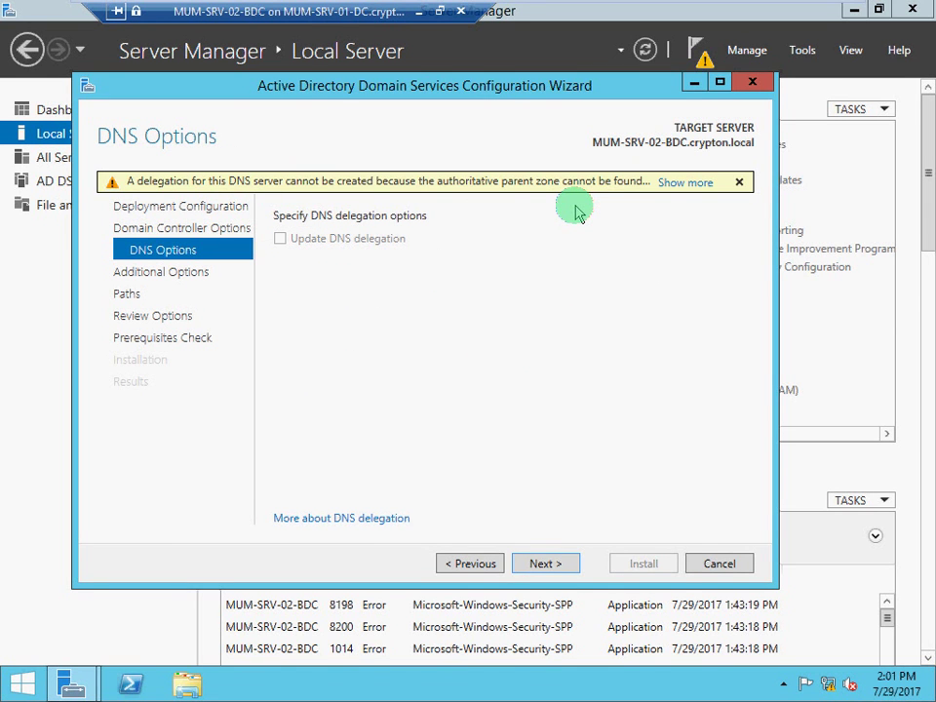
Skip DNS delegation and replicate from MUM-SRV-01-DC.crypton.local.
click(548, 563)
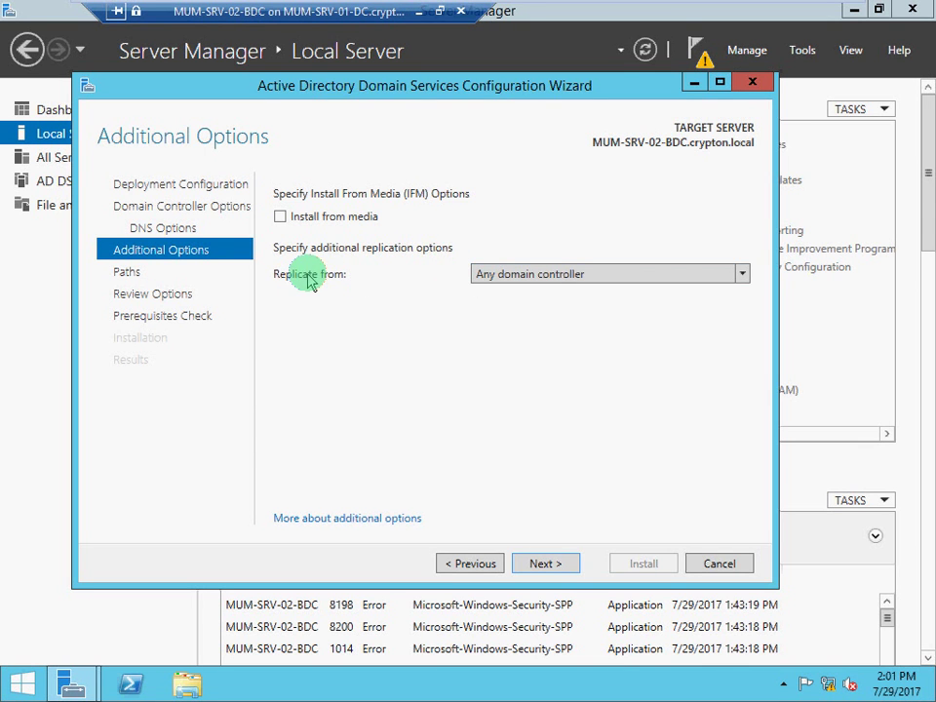
click(568, 280)
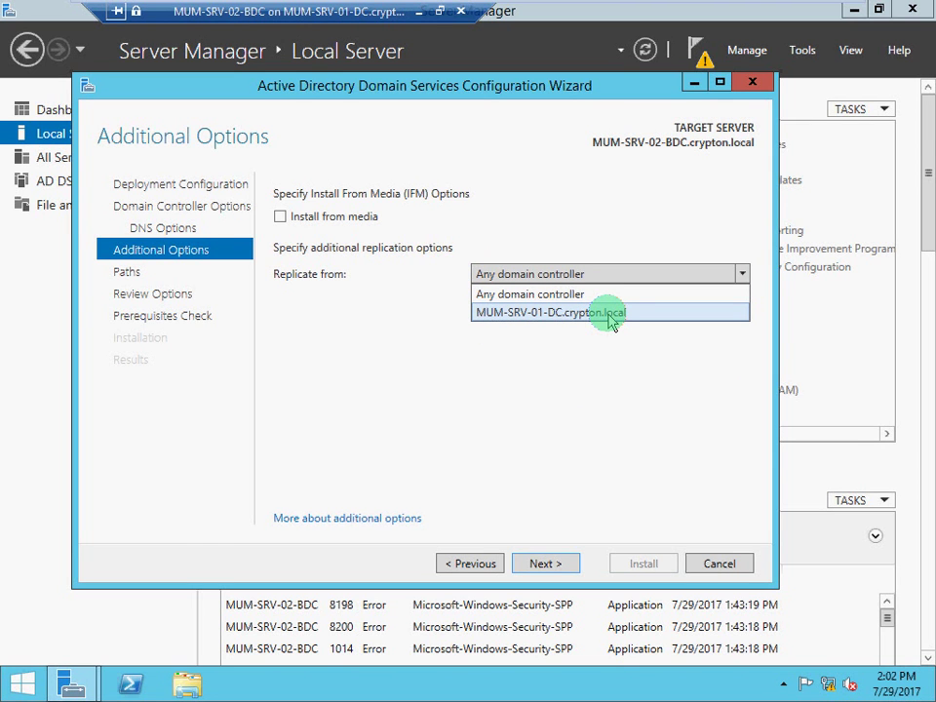
click(612, 313)
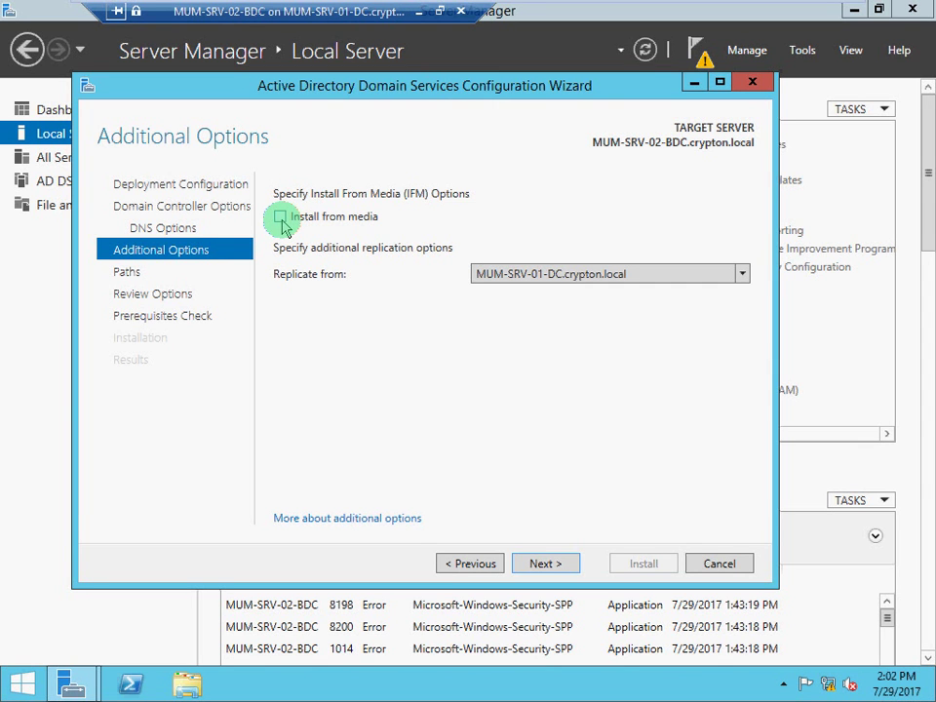
Briefly try Install from media, cancel the folder browse, leave it unchecked and continue to Paths.
click(281, 218)
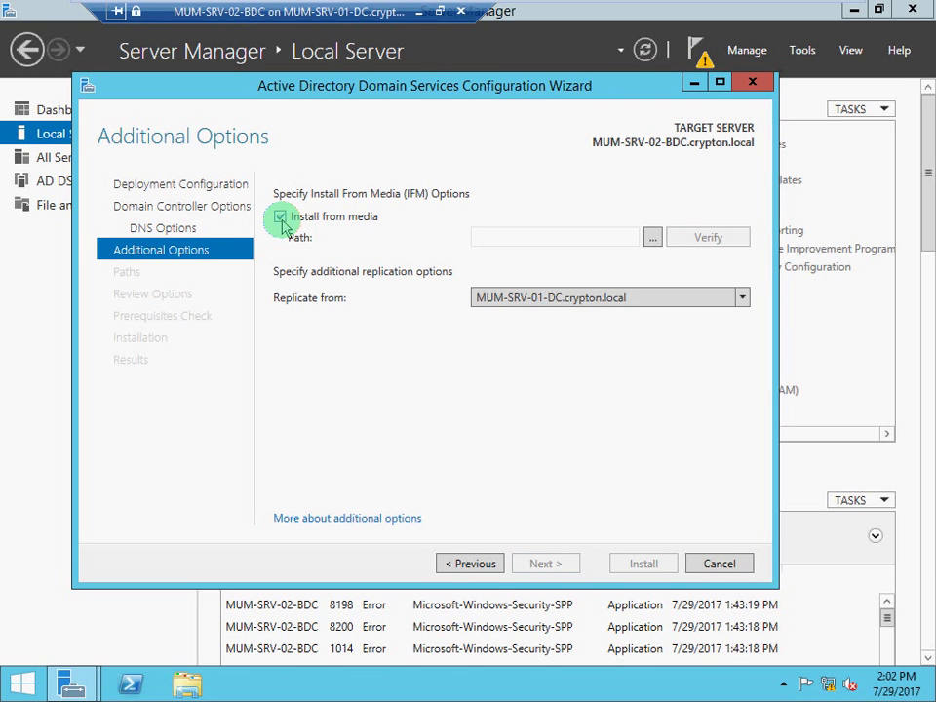
click(653, 239)
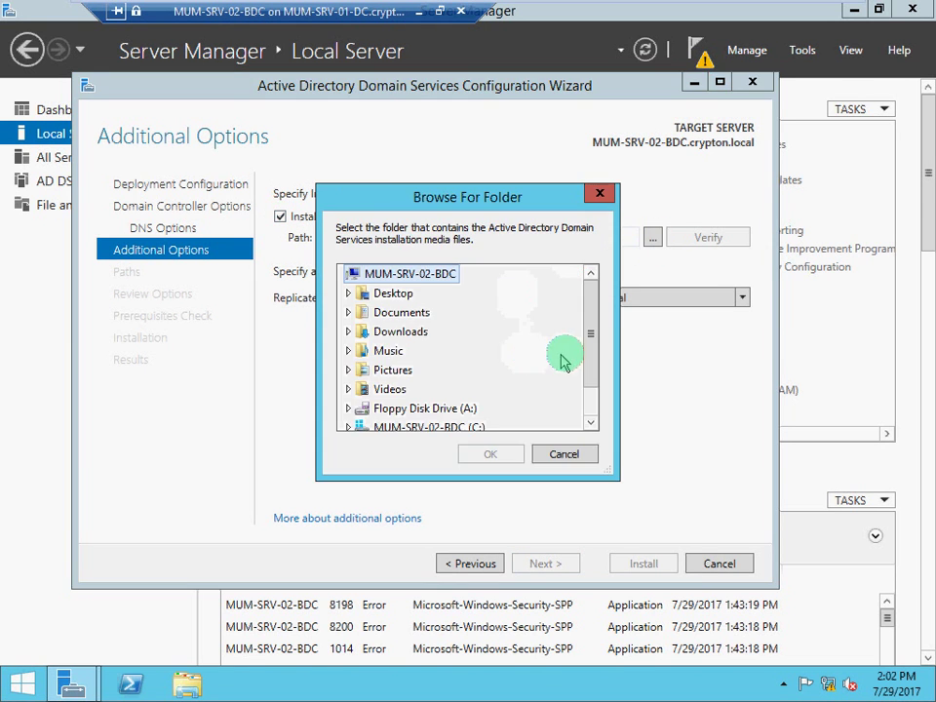
drag(588, 353, 596, 372)
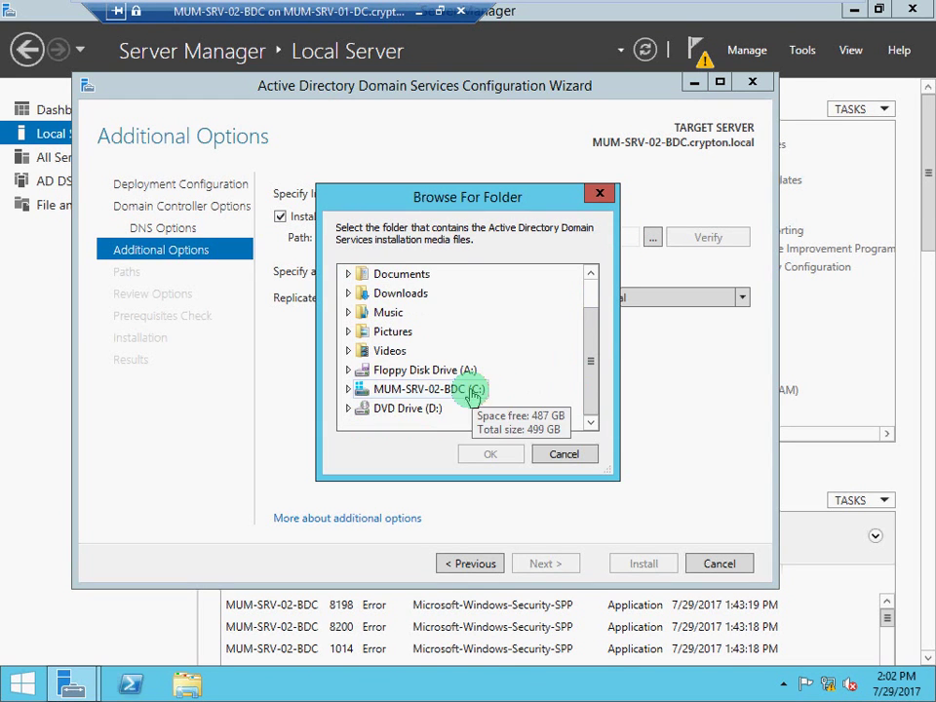
click(561, 455)
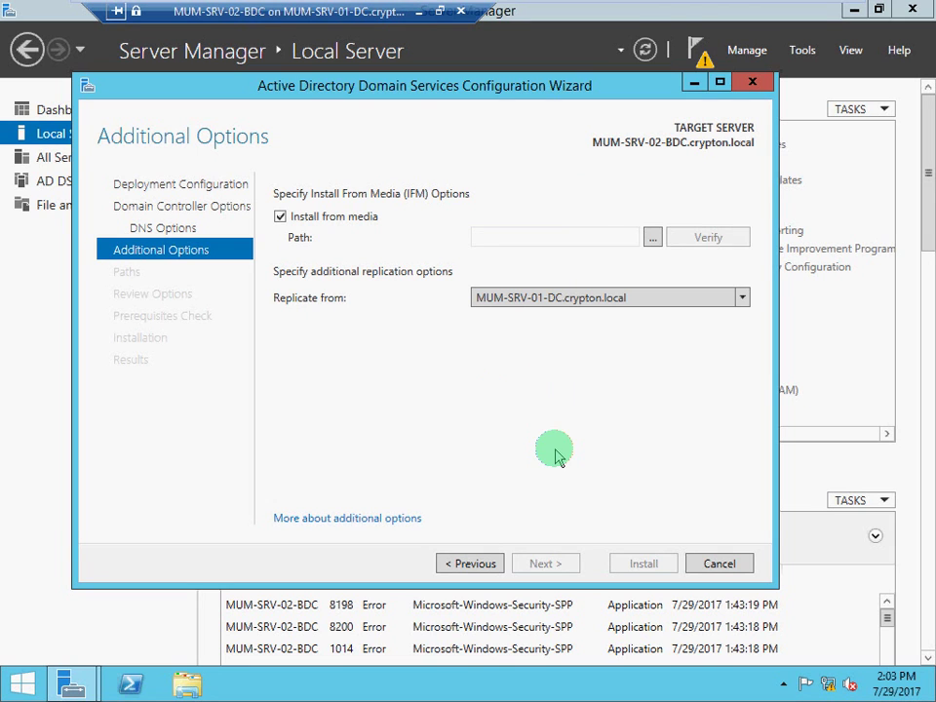
click(280, 216)
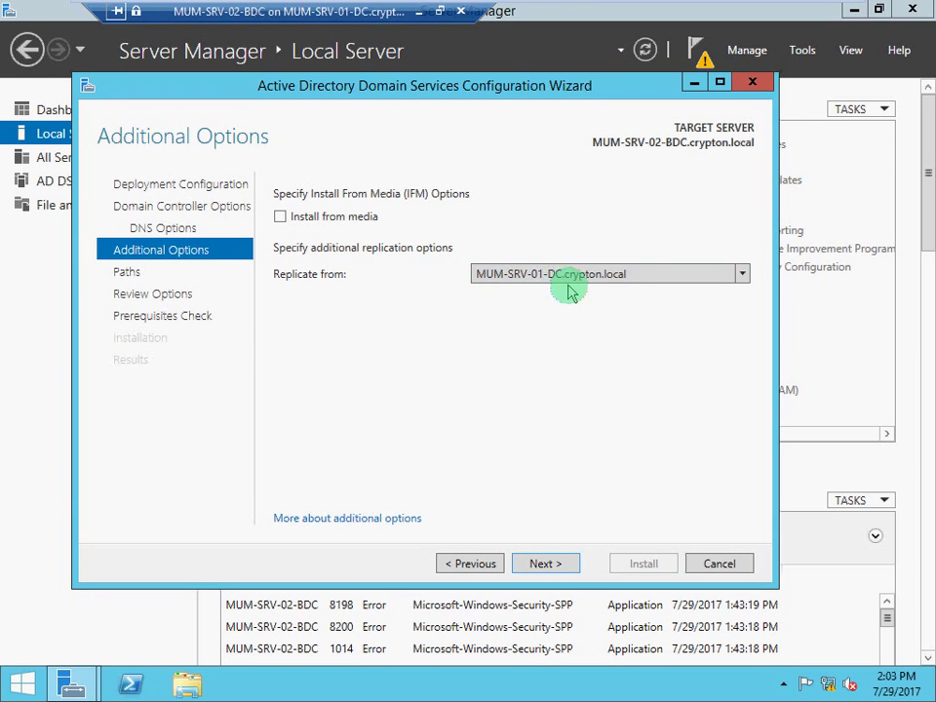
click(544, 564)
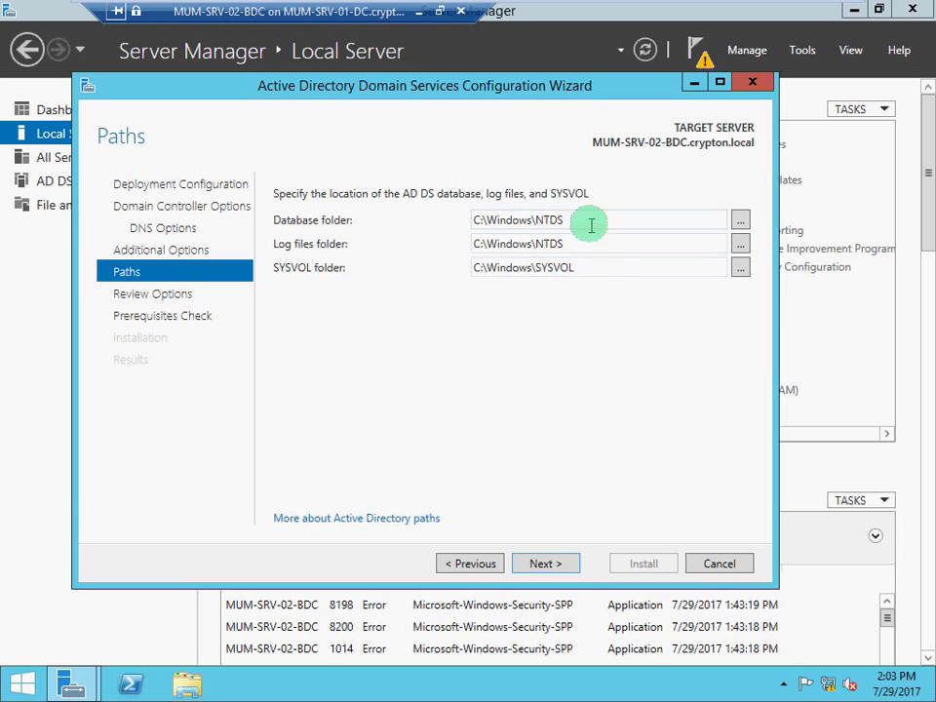
Keep database and logs in C:\Windows\NTDS and SYSVOL in C:\Windows\SYSVOL, then continue.
double_click(512, 219)
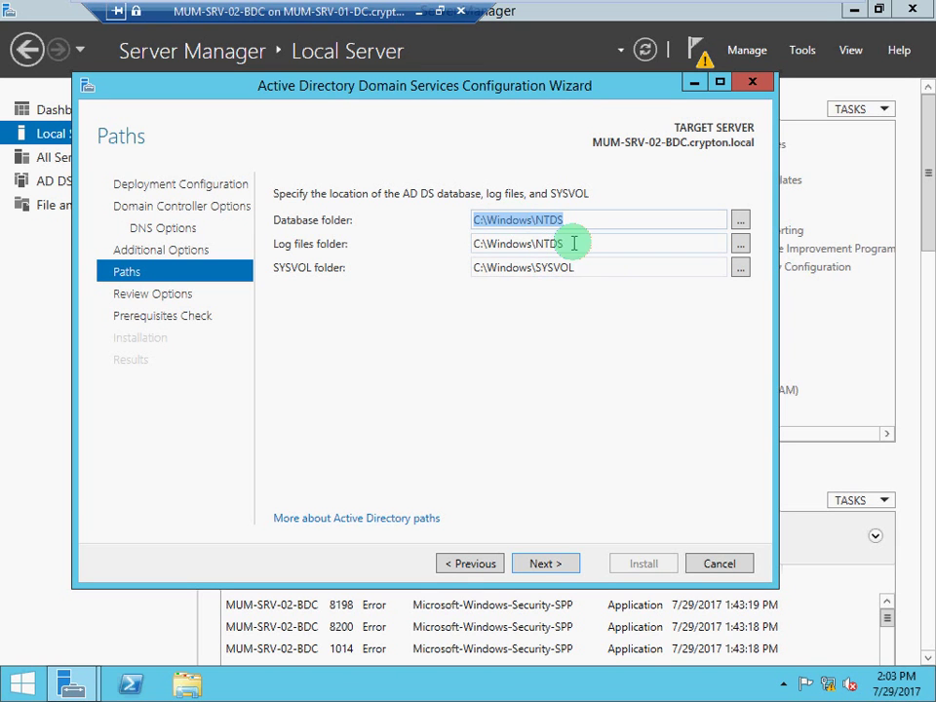
drag(571, 243, 460, 244)
drag(588, 267, 481, 274)
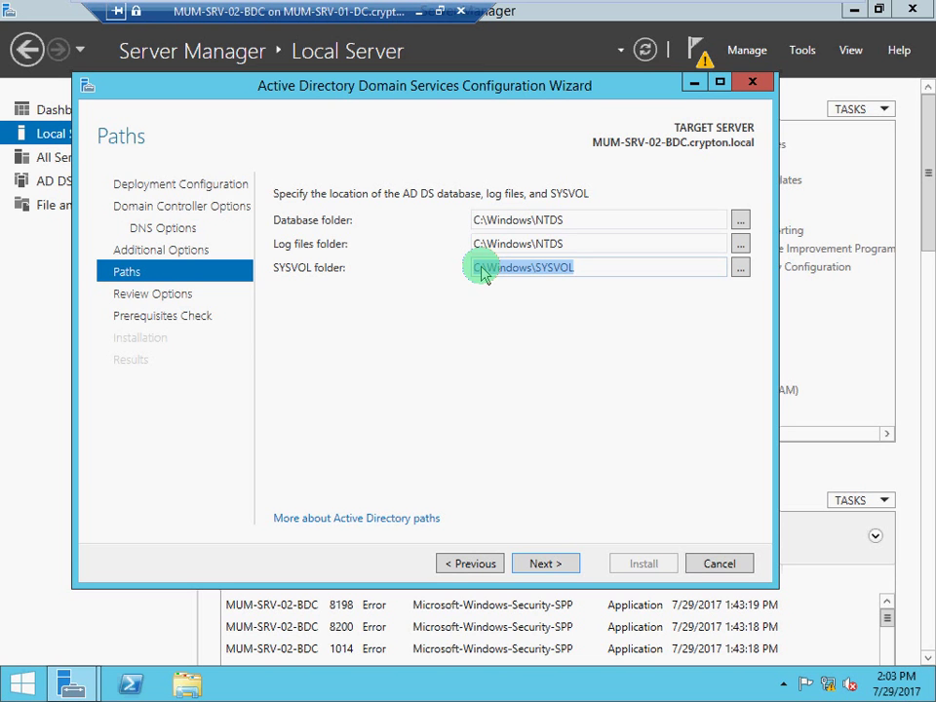
click(543, 563)
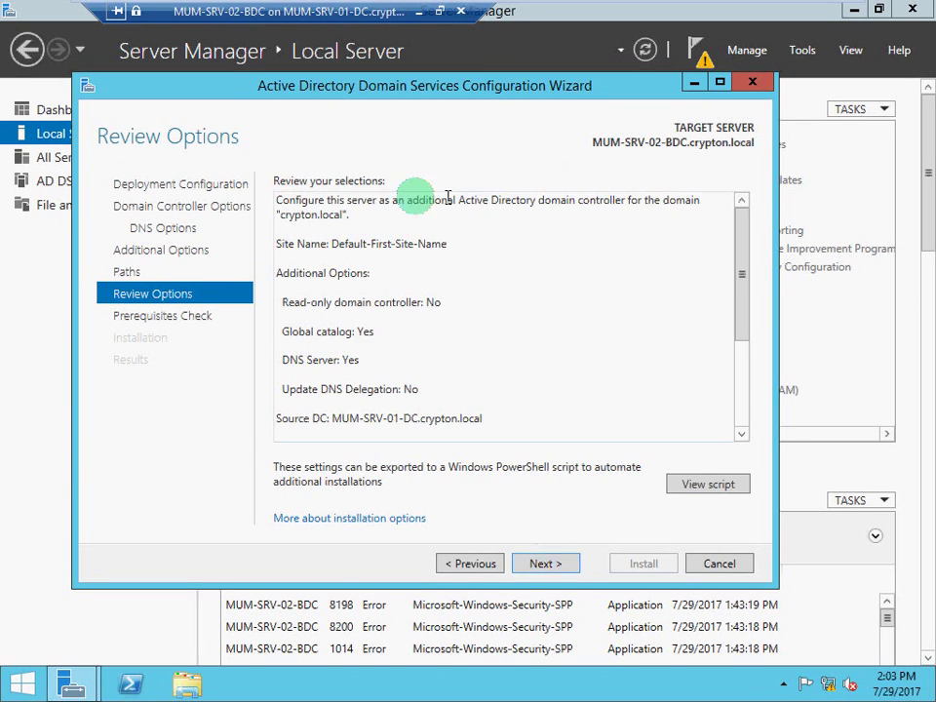
From Review Options, open the generated PowerShell deployment script in Notepad.
click(692, 487)
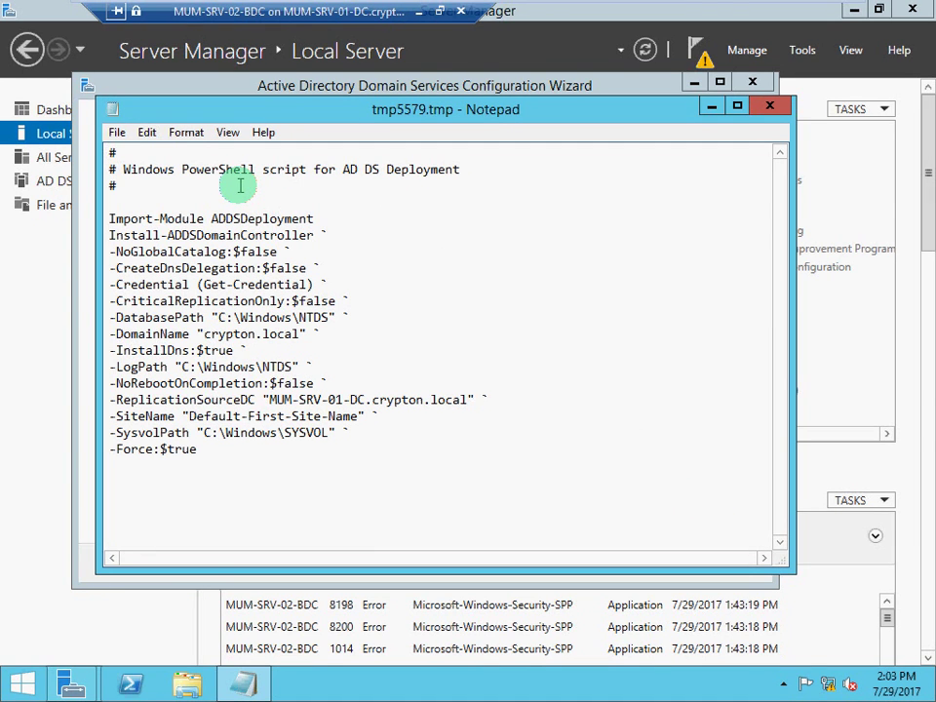
Try saving the deployment script from Notepad's menus.
click(146, 133)
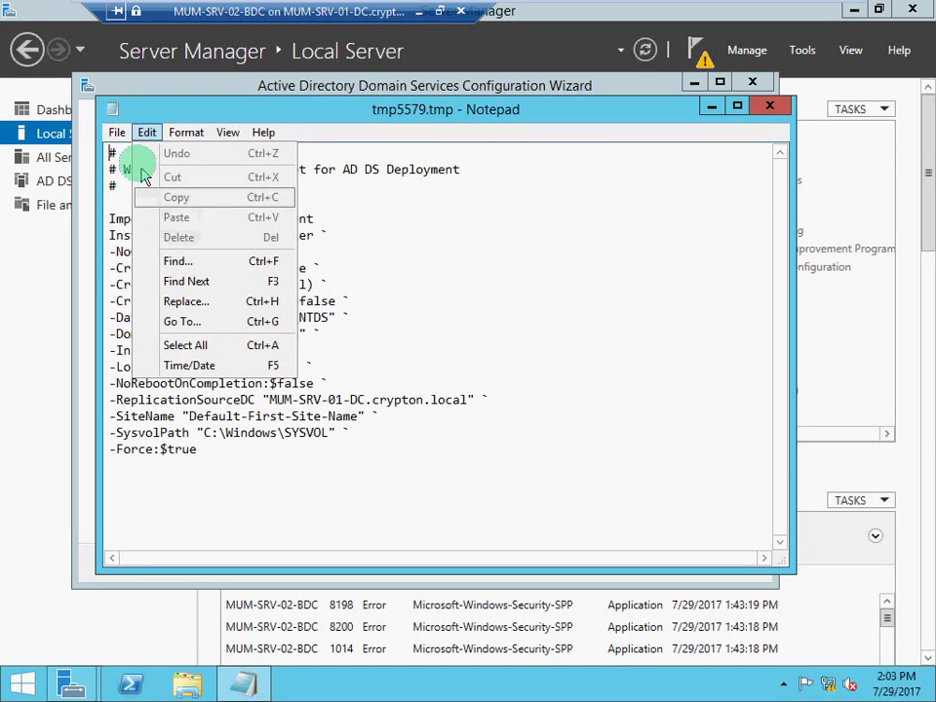
mouse_move(119, 136)
click(146, 195)
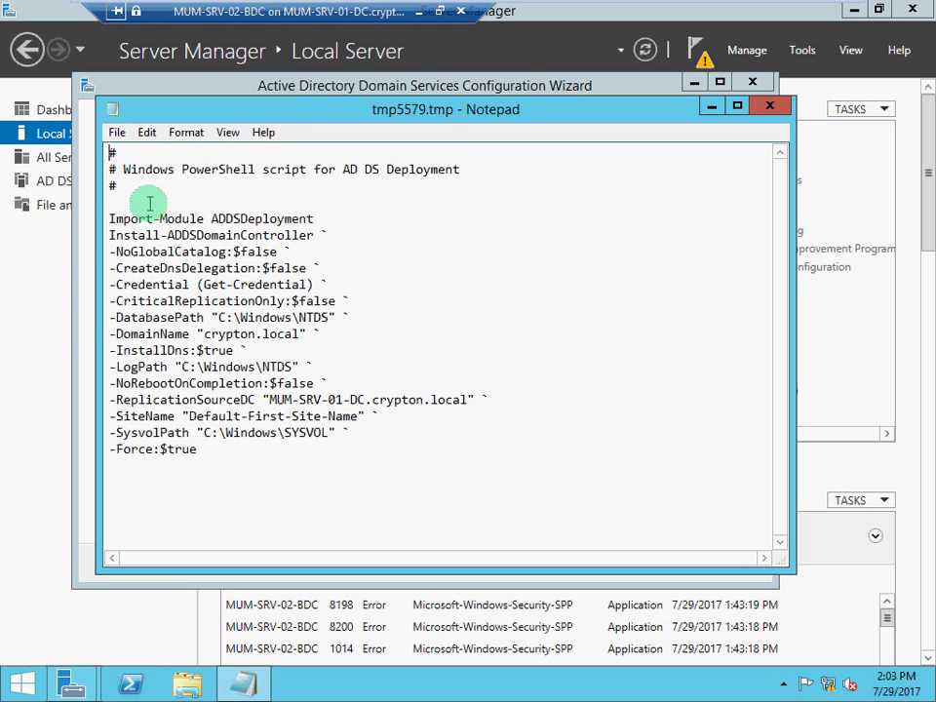
Save the script to the Desktop as BDC.txt, then close Notepad.
click(117, 134)
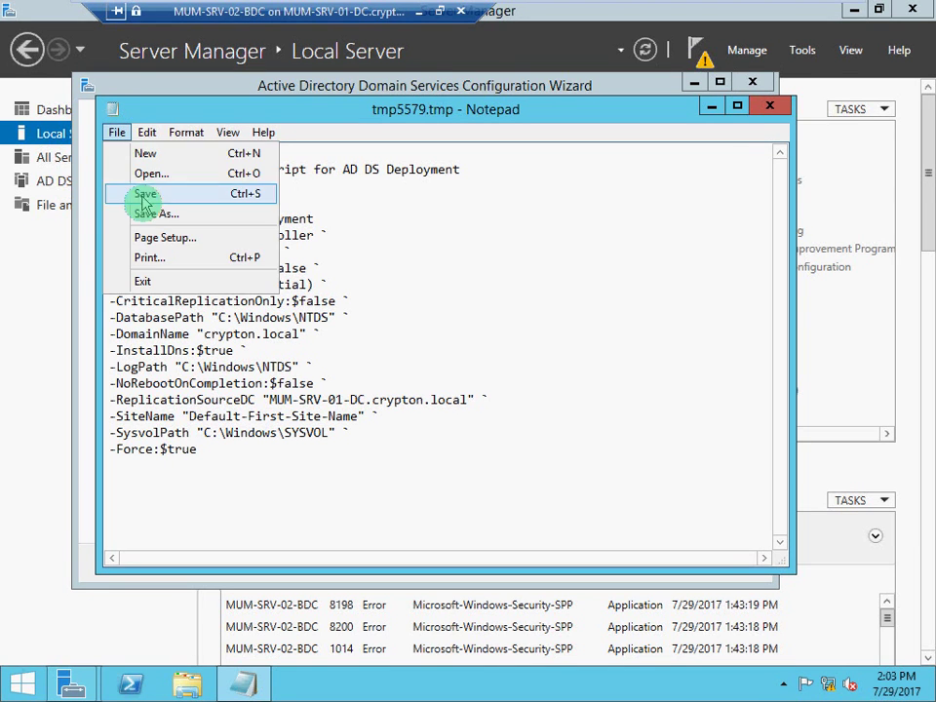
click(144, 215)
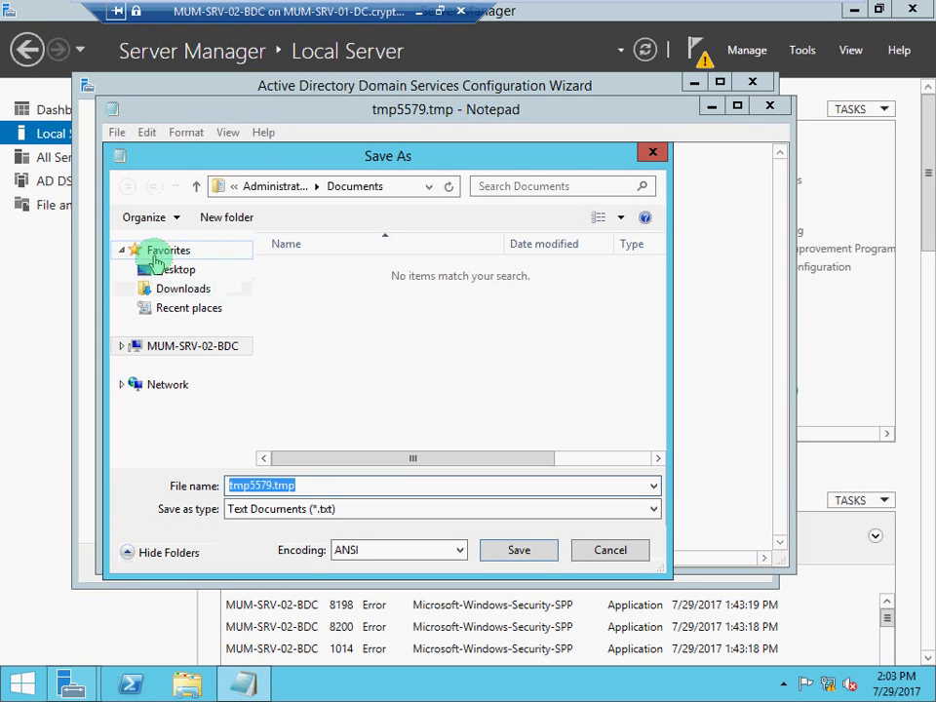
click(151, 251)
click(163, 268)
drag(293, 485, 225, 479)
text(BDC)
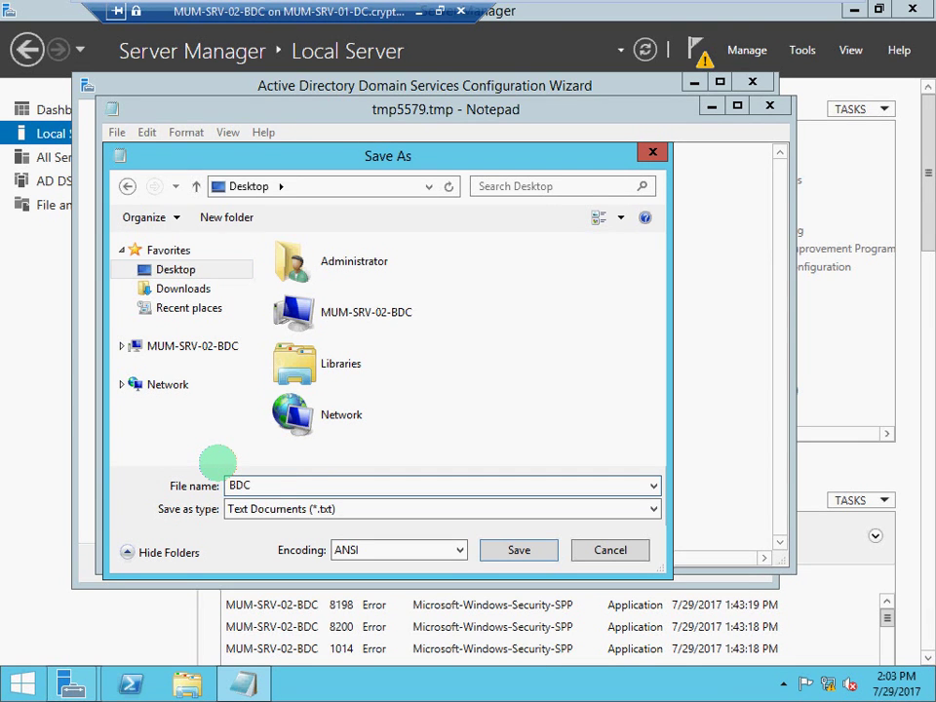
text(.txt)
key(Return)
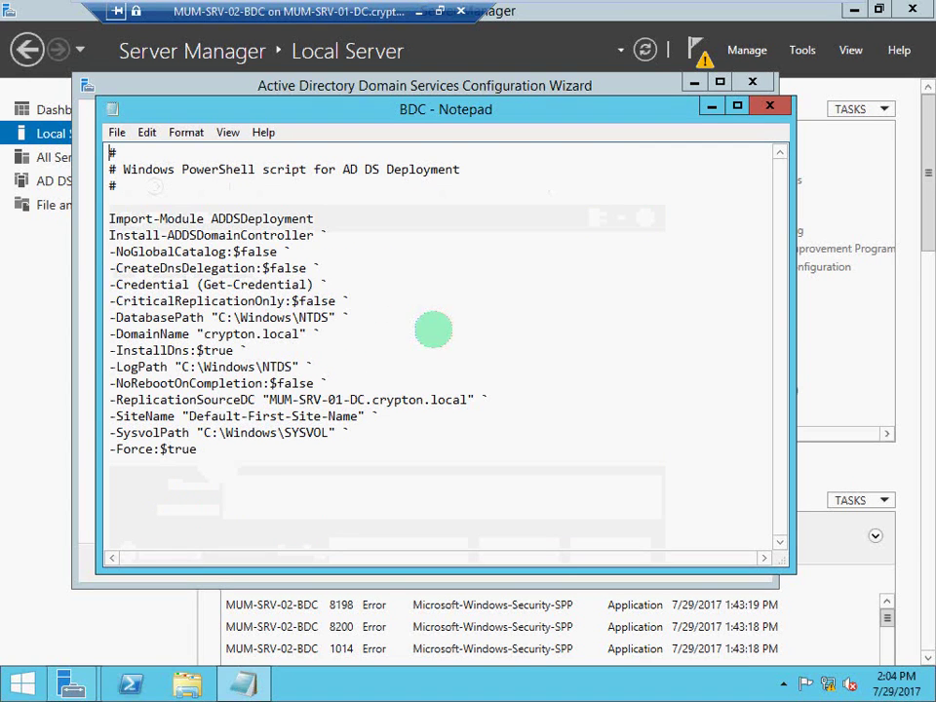
click(783, 111)
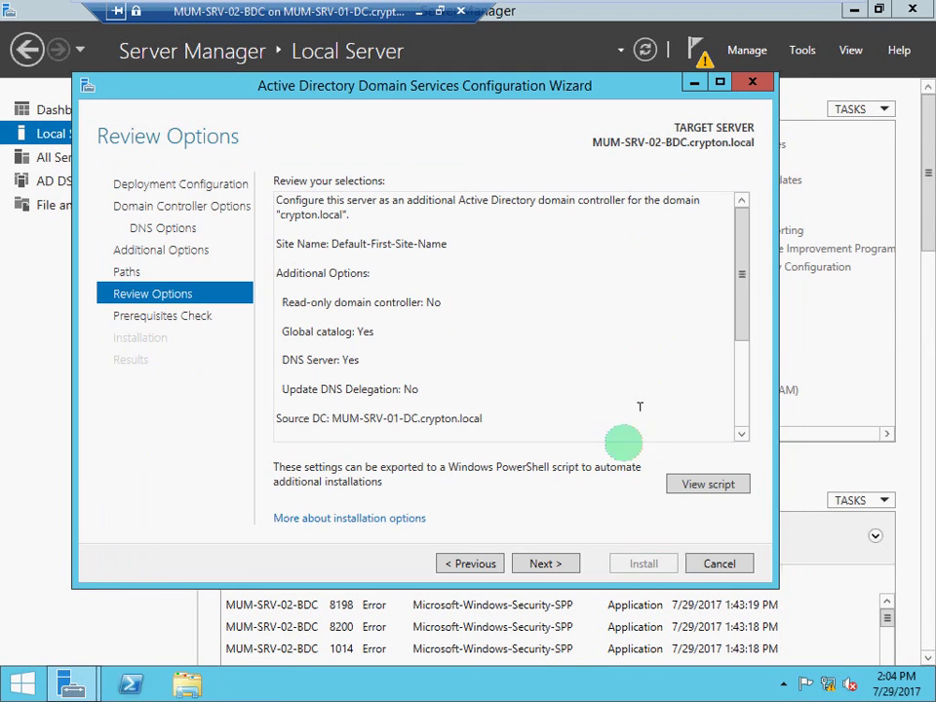
Run the prerequisites check, scroll to confirm all checks passed, and begin installation.
click(546, 564)
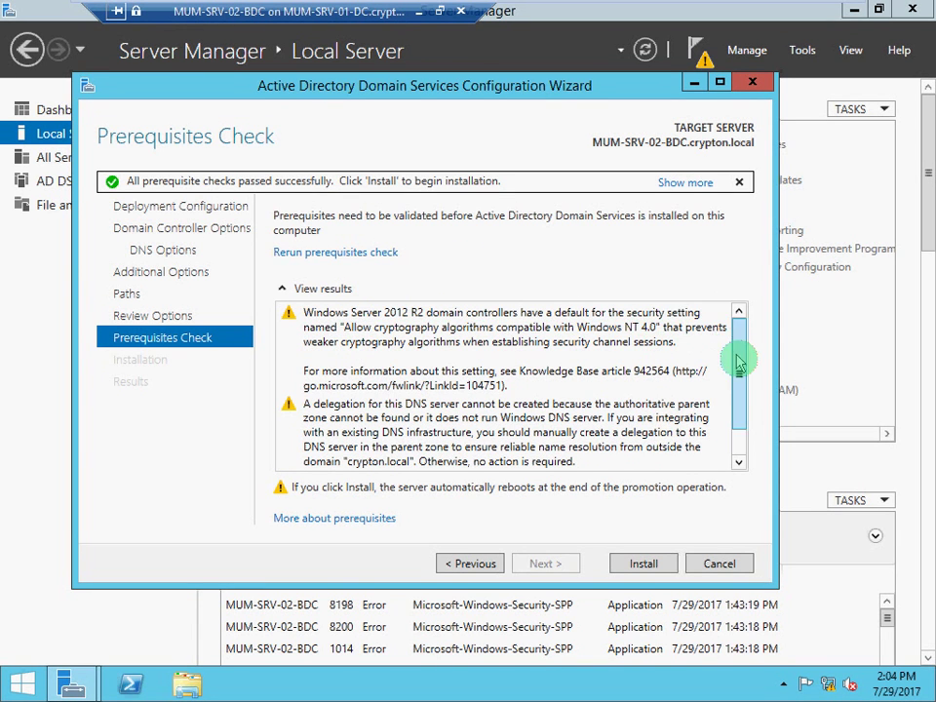
drag(739, 360, 741, 403)
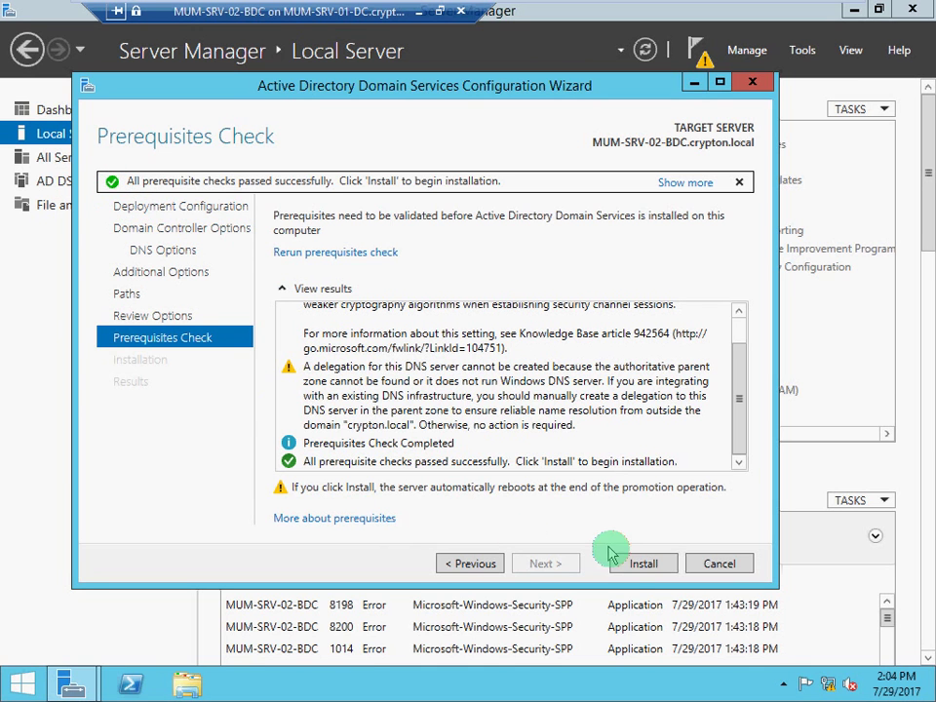
click(643, 565)
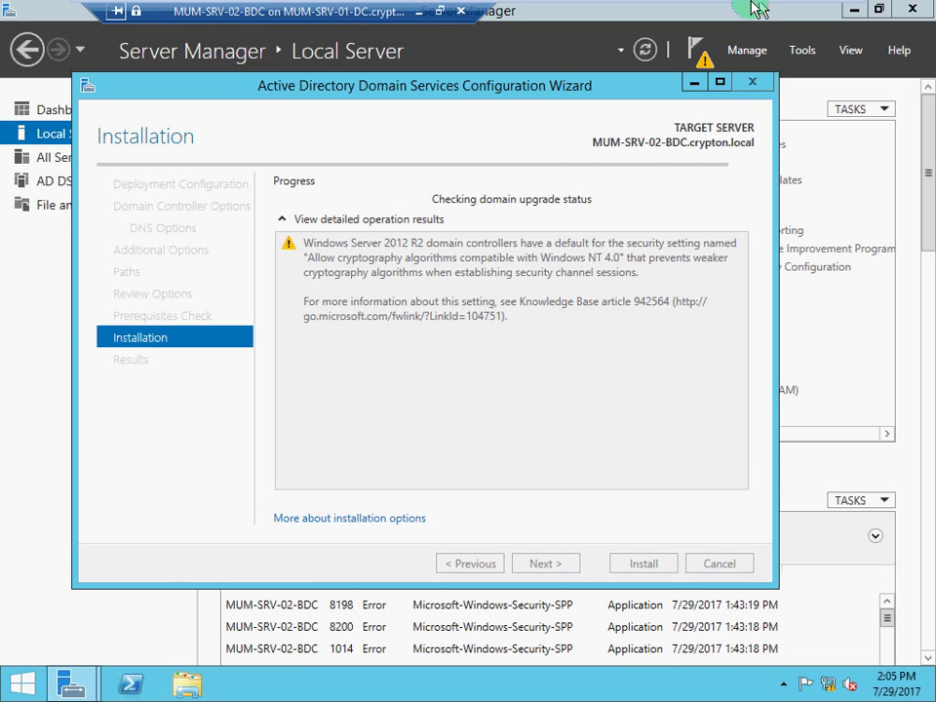
Wait while the additional domain controller installs and the server restarts.
mouse_move(731, 10)
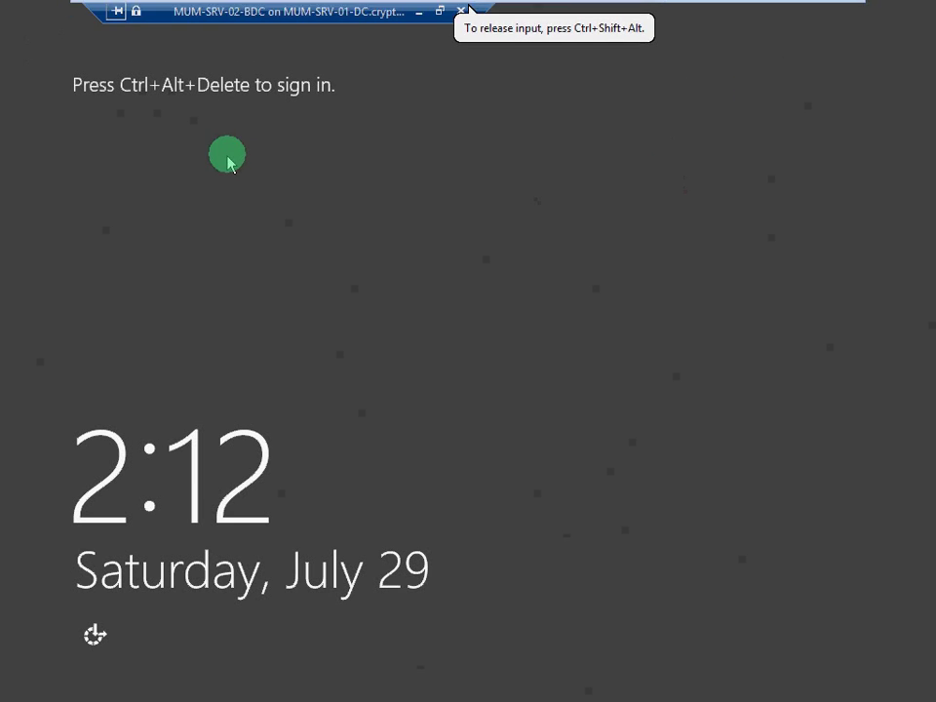
Leave full-screen mode and send Ctrl+Alt+Delete to the VM to pass the lock screen.
key(ctrl+alt+Delete)
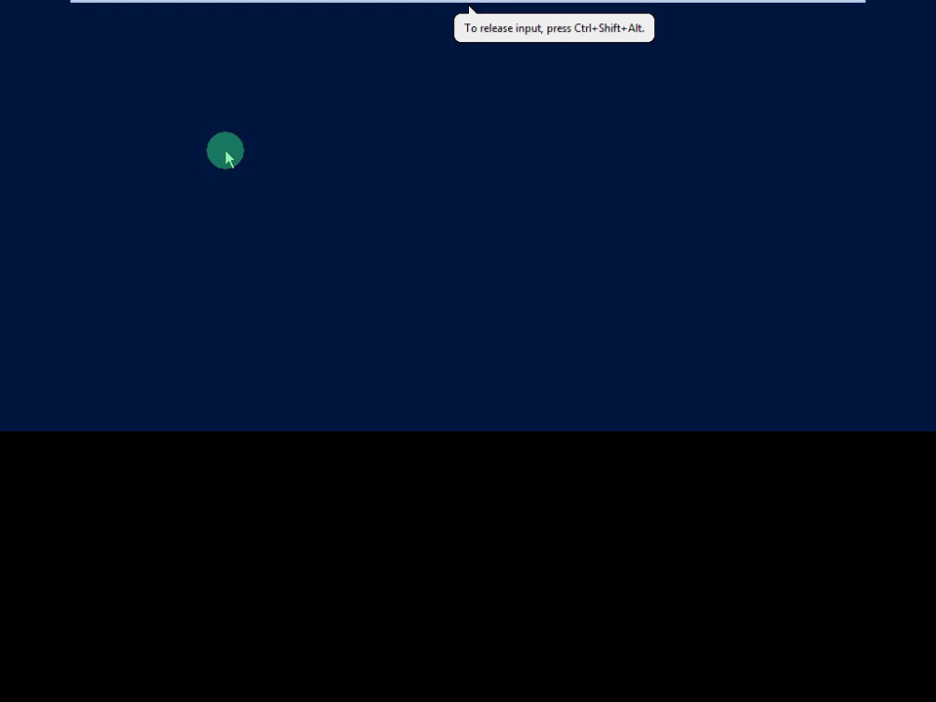
click(330, 182)
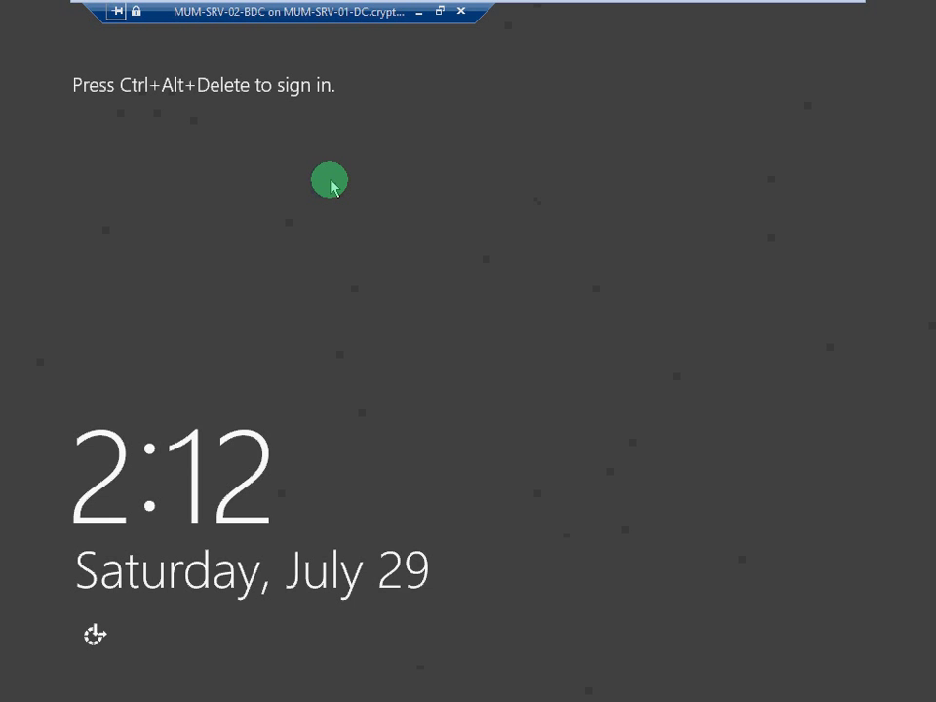
click(439, 11)
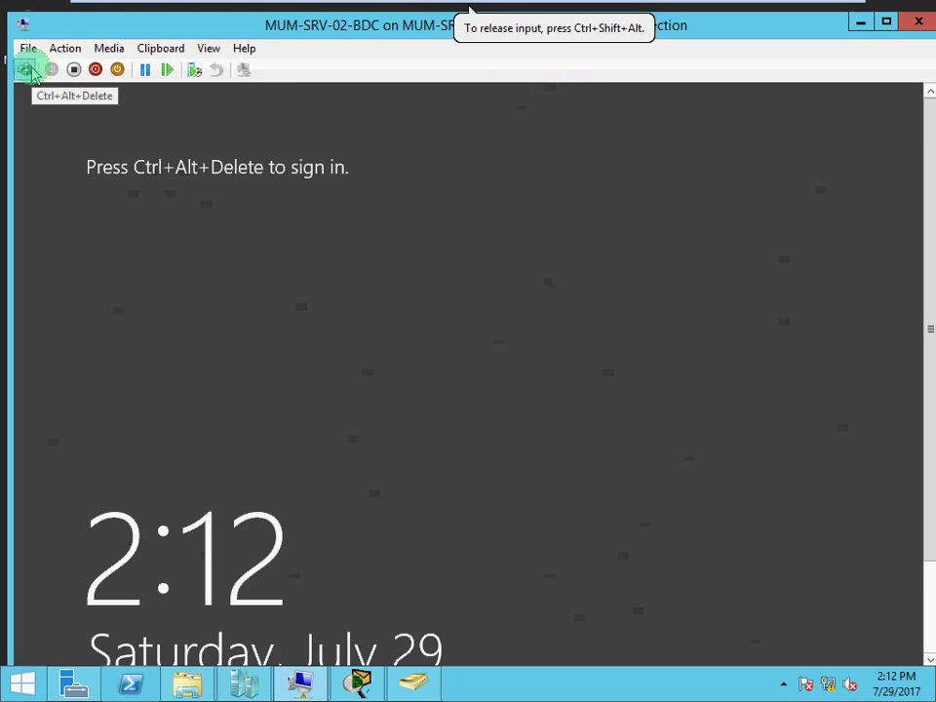
click(26, 69)
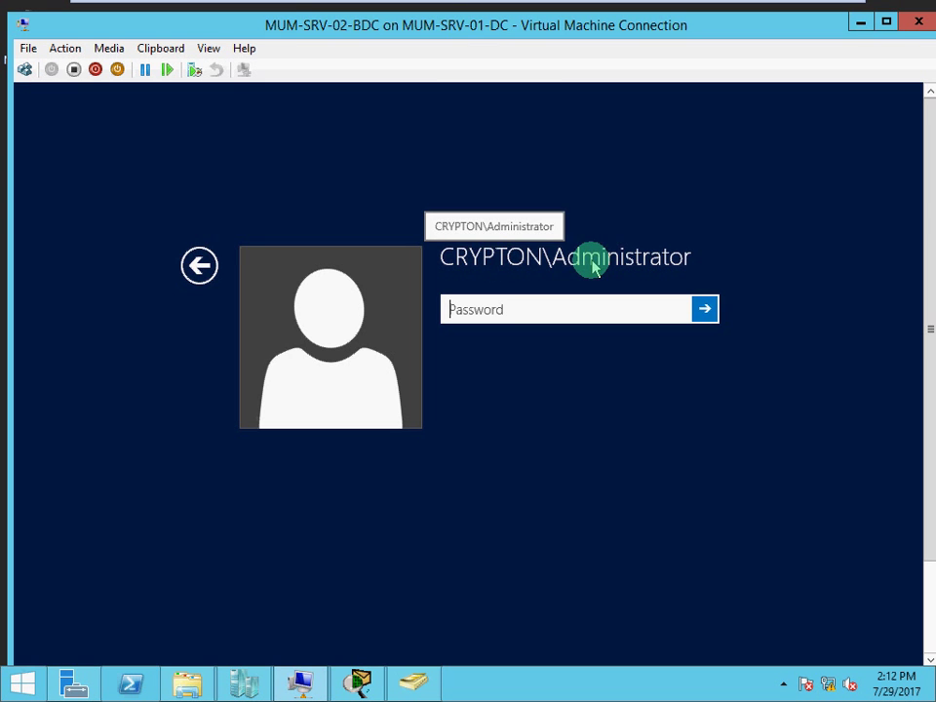
Try Other user, then return to the account tiles showing the CRYPTON Administrator.
click(201, 266)
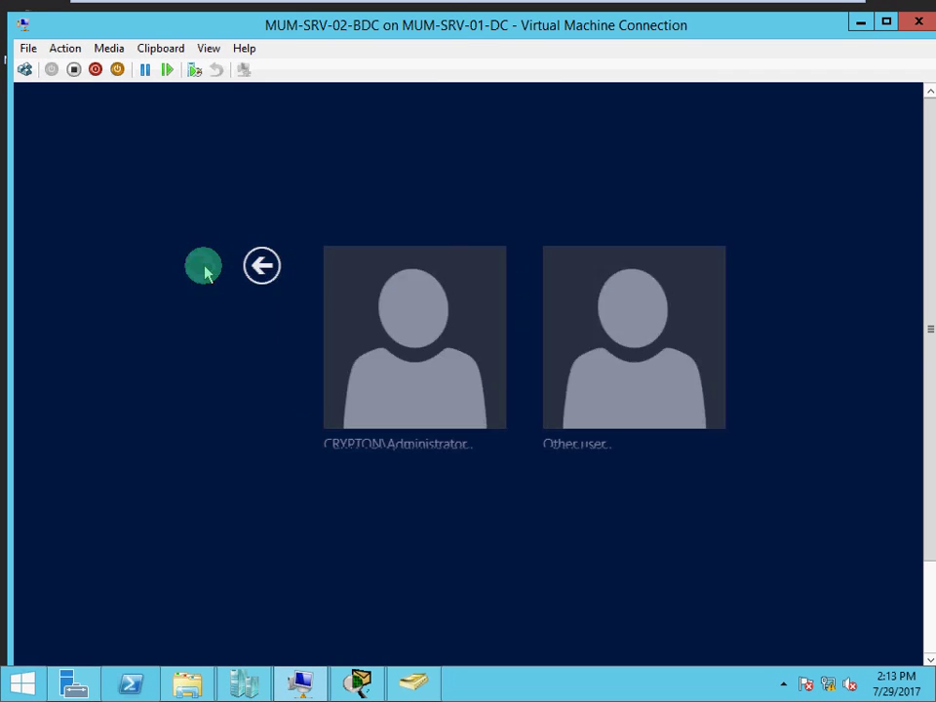
click(568, 340)
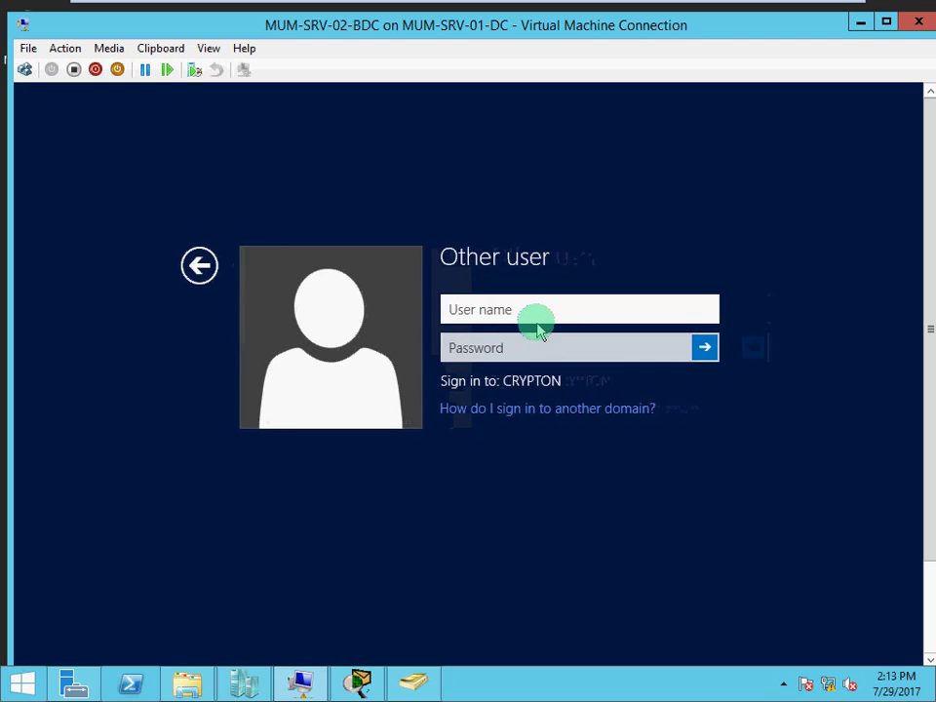
text(.\)
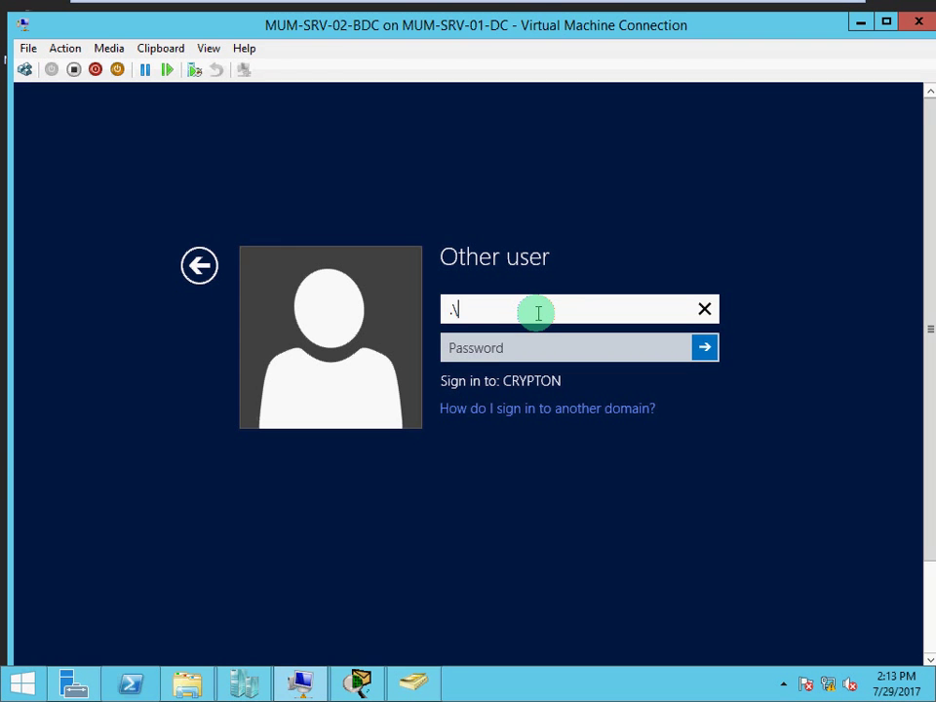
key(BackSpace)
key(BackSpace)
text(.)
key(BackSpace)
key(BackSpace)
click(202, 269)
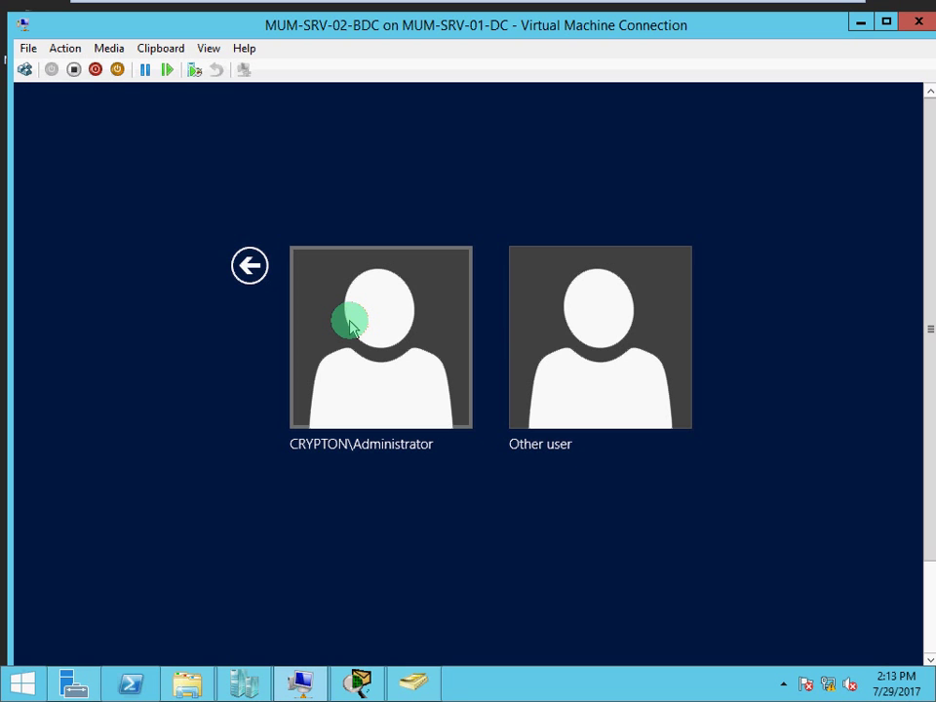
click(208, 49)
In full-screen mode, sign in as CRYPTON\Administrator with the account password.
click(226, 70)
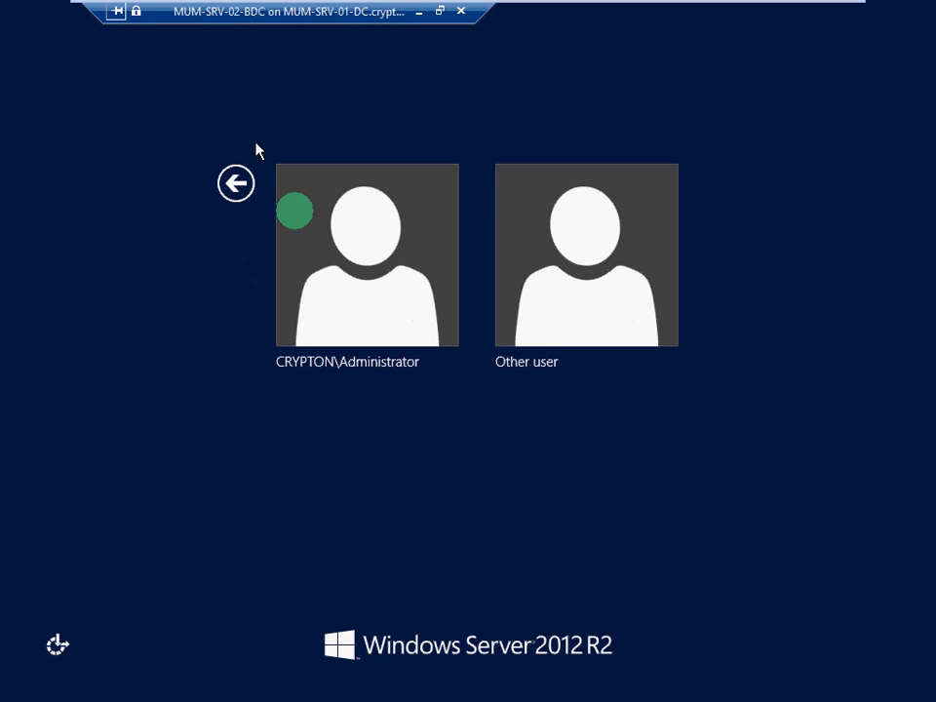
click(346, 259)
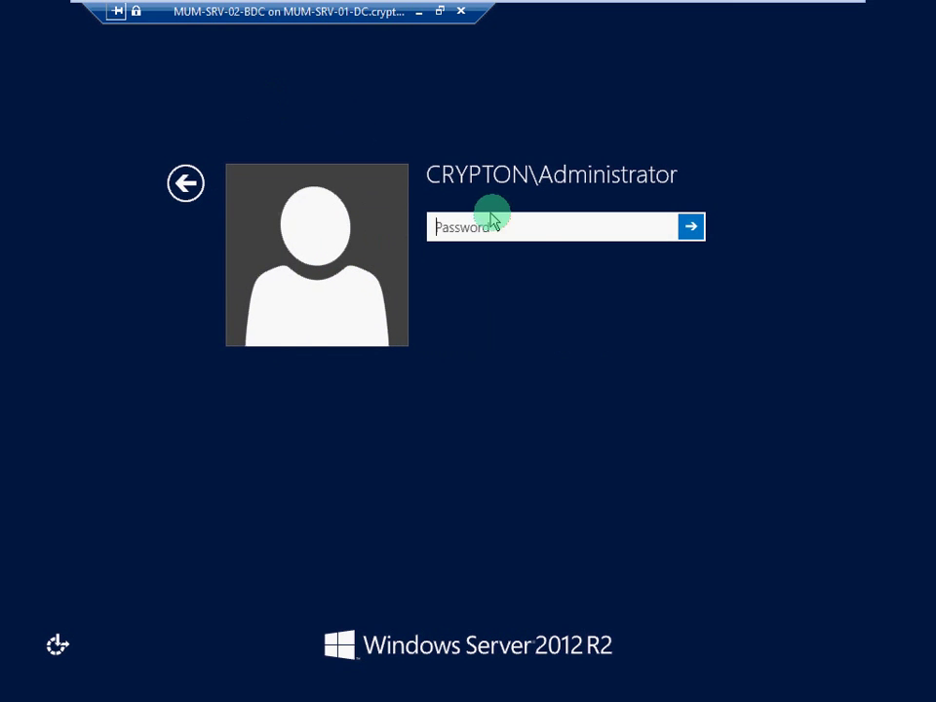
click(530, 233)
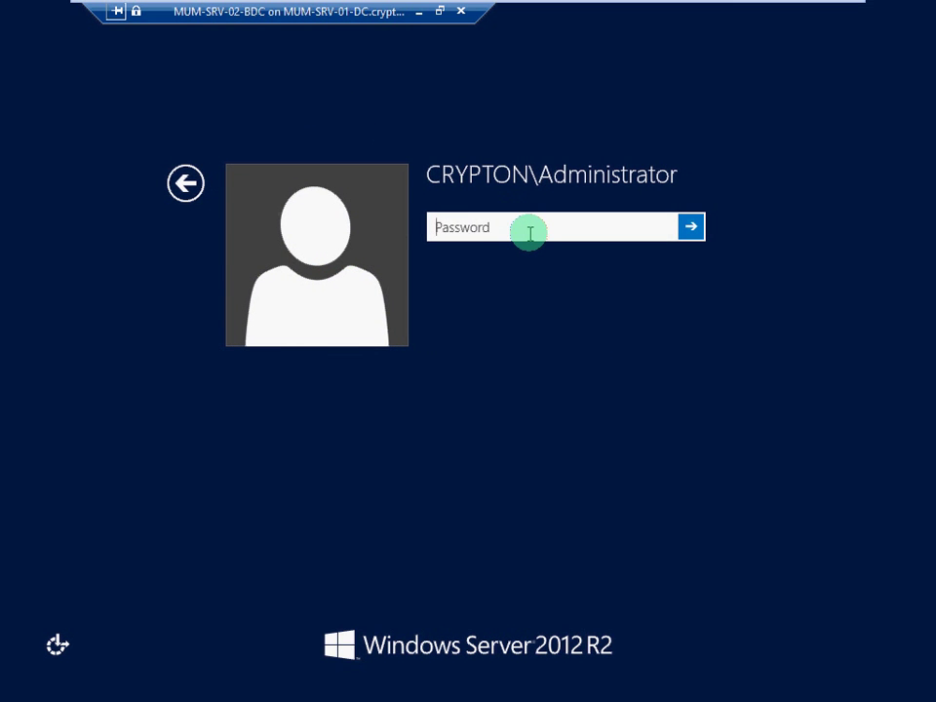
text(•)
text(*****)
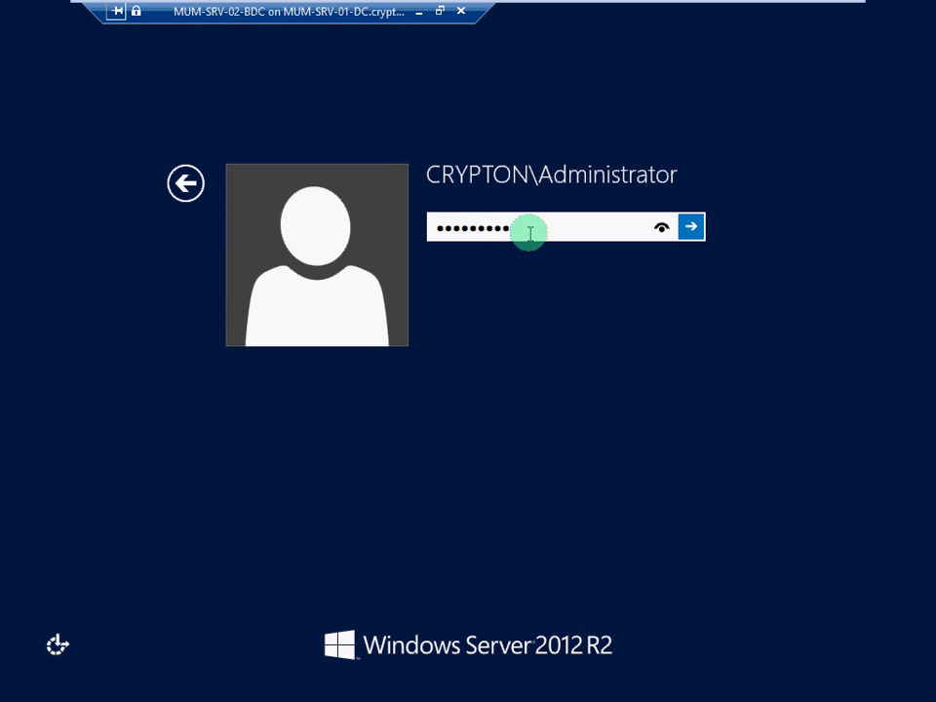
key(Return)
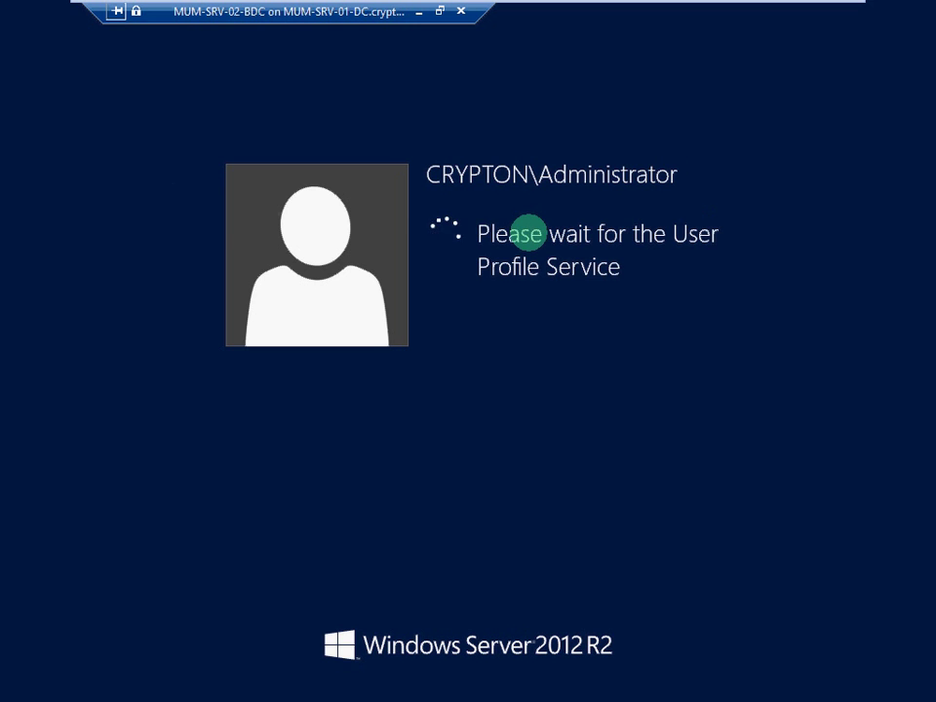
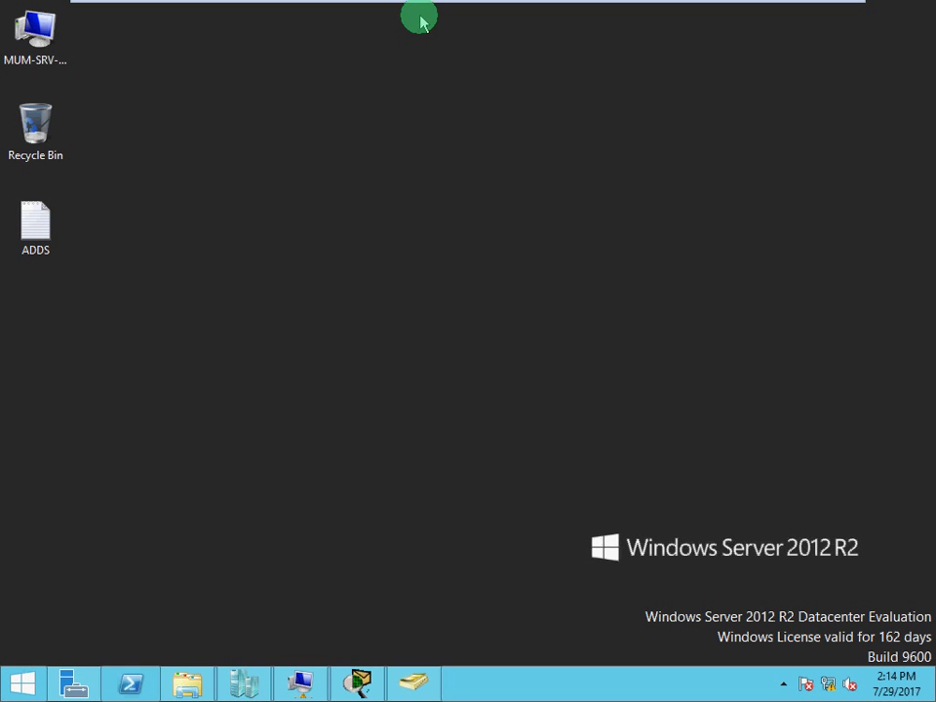
Bring up ADUC, view the local server's properties in Server Manager, then return to ADUC.
click(412, 685)
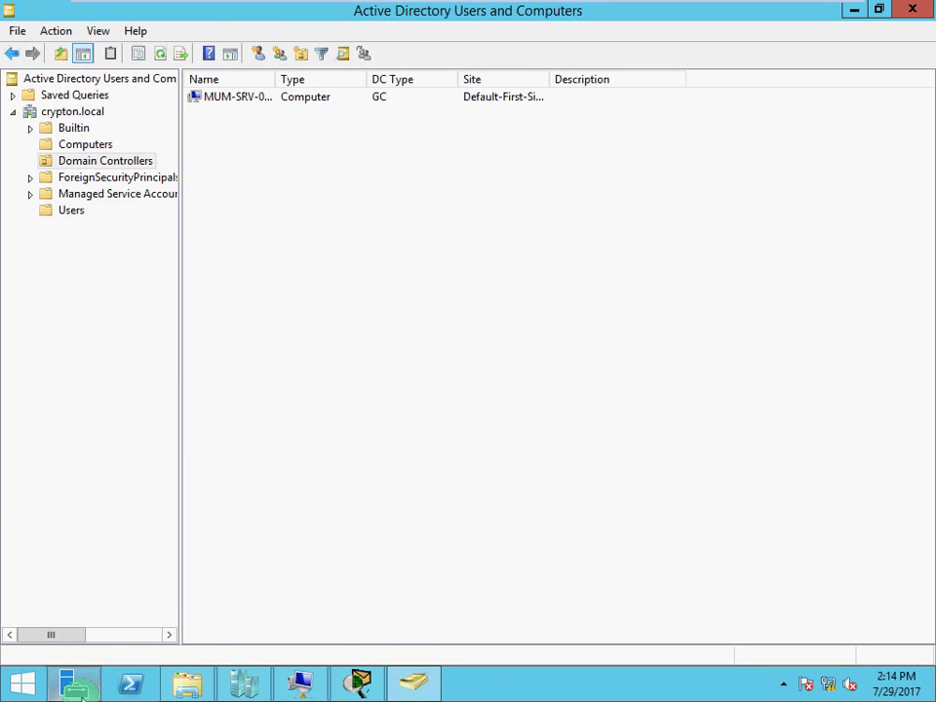
click(76, 684)
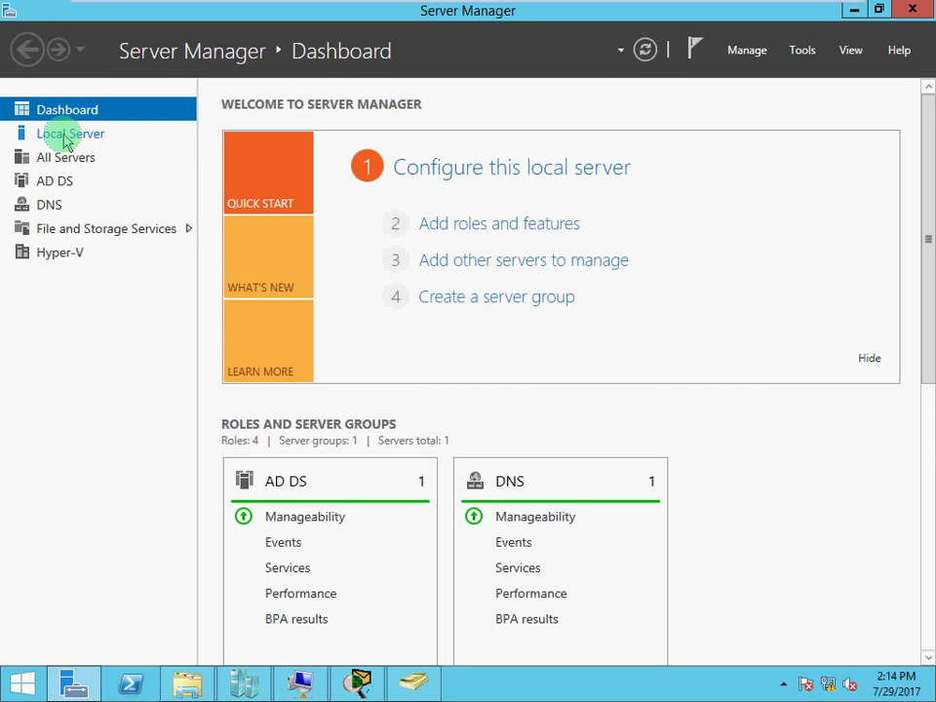
click(65, 138)
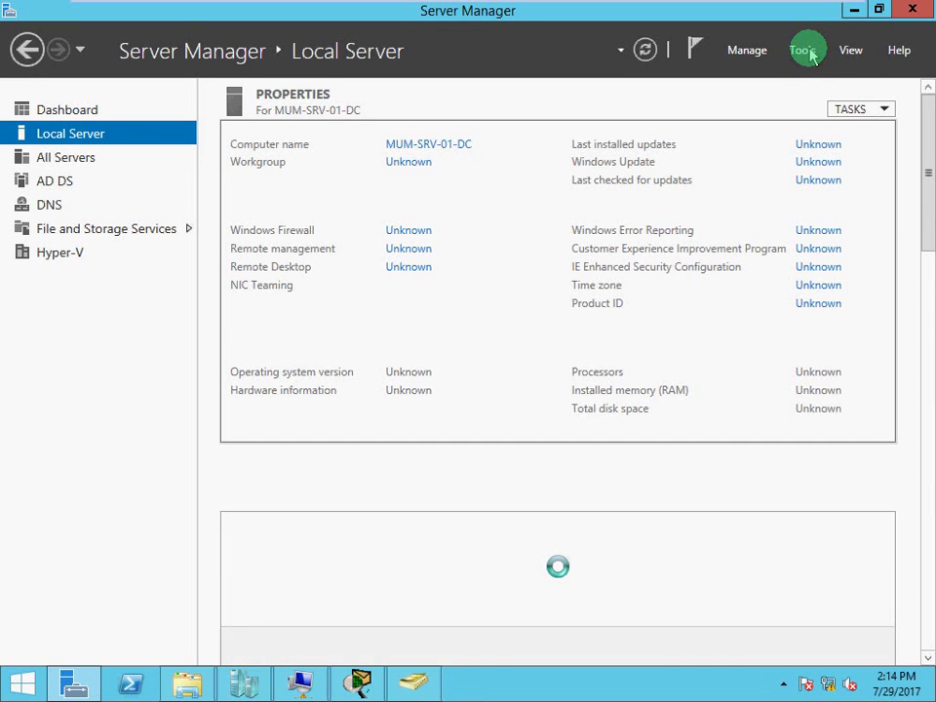
click(419, 685)
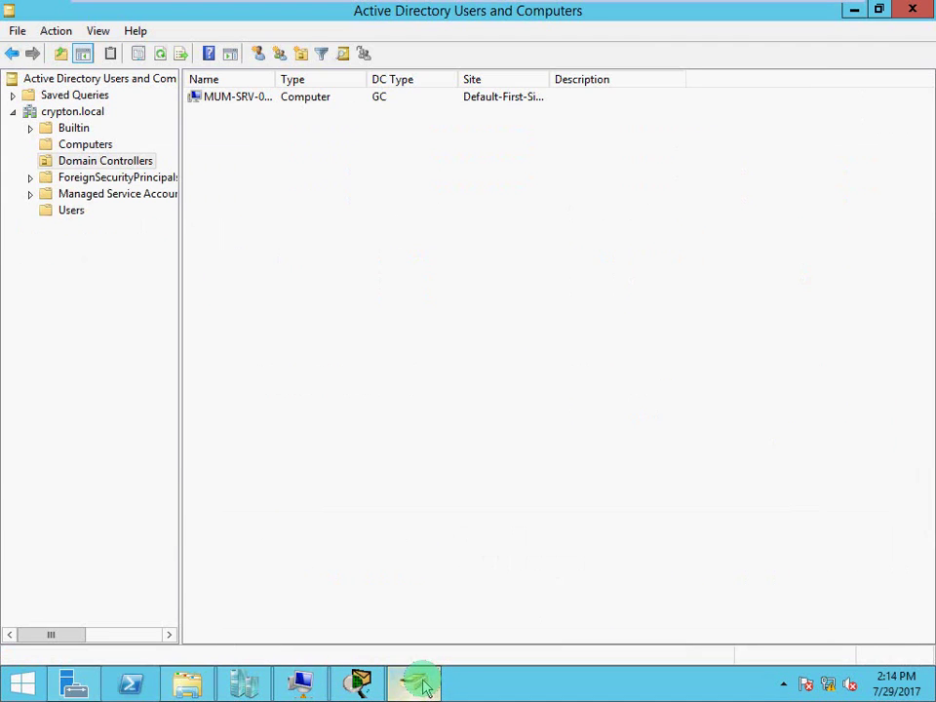
Refresh Computers and Domain Controllers, widening Name to show MUM-SRV-02-BDC beside MUM-SRV-01-DC.
click(87, 145)
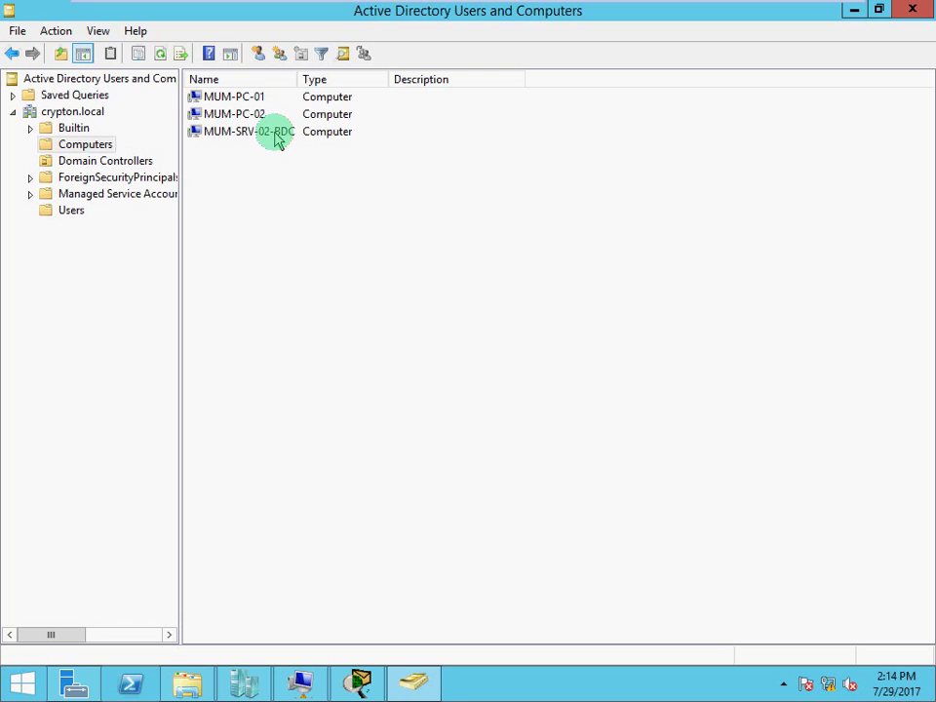
click(160, 54)
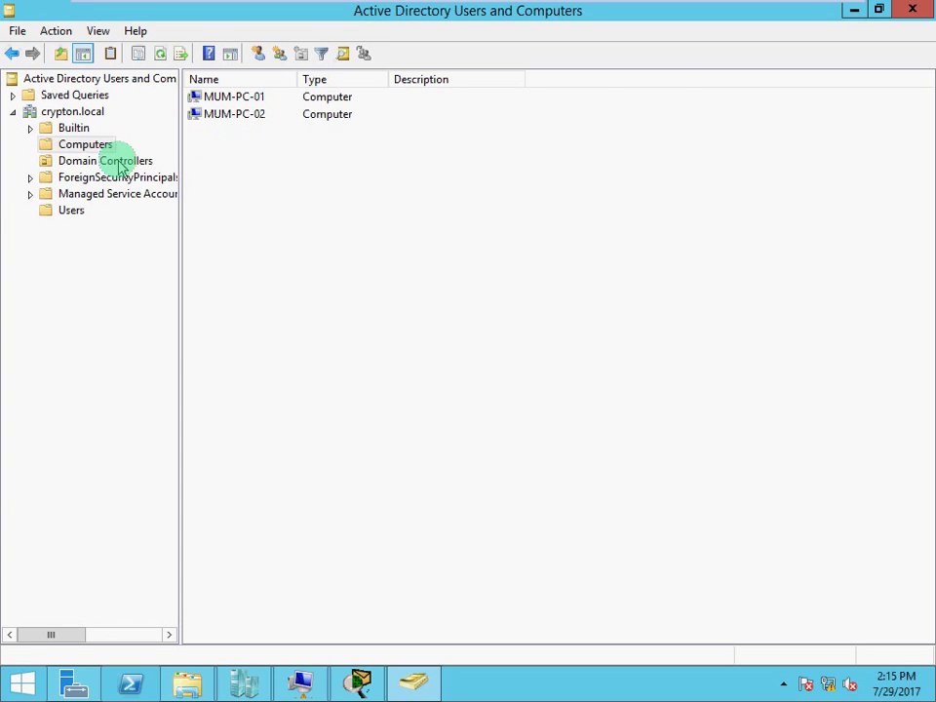
click(117, 163)
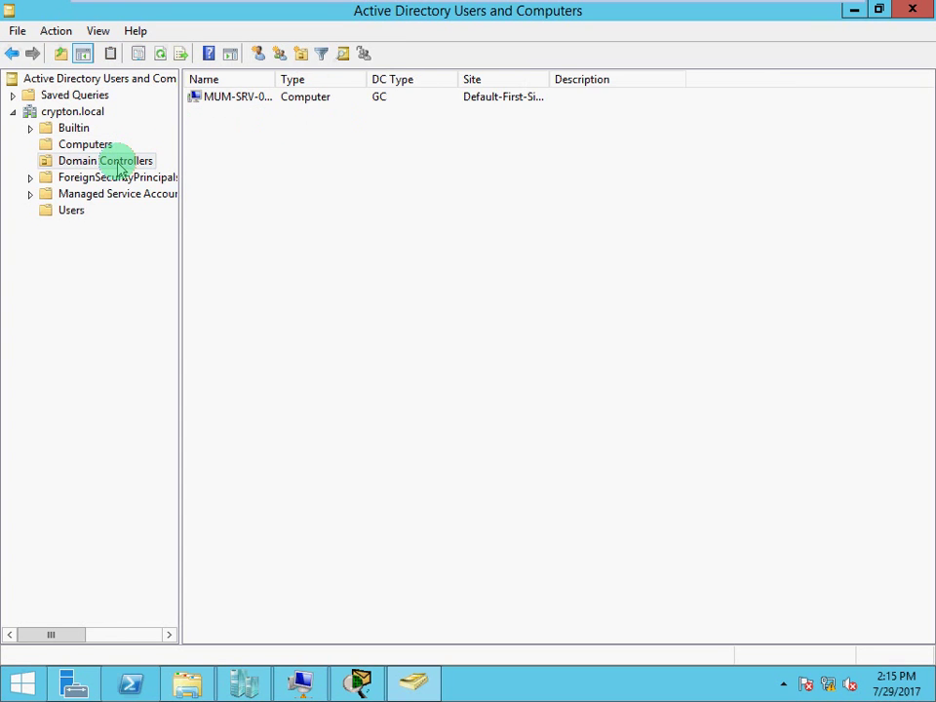
click(160, 54)
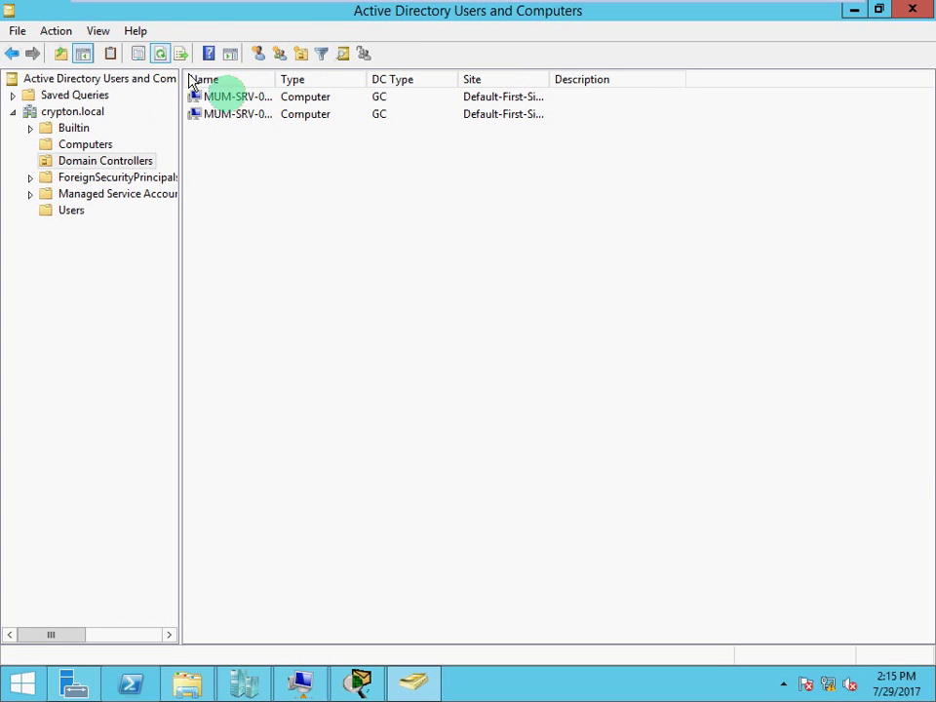
drag(276, 79, 372, 79)
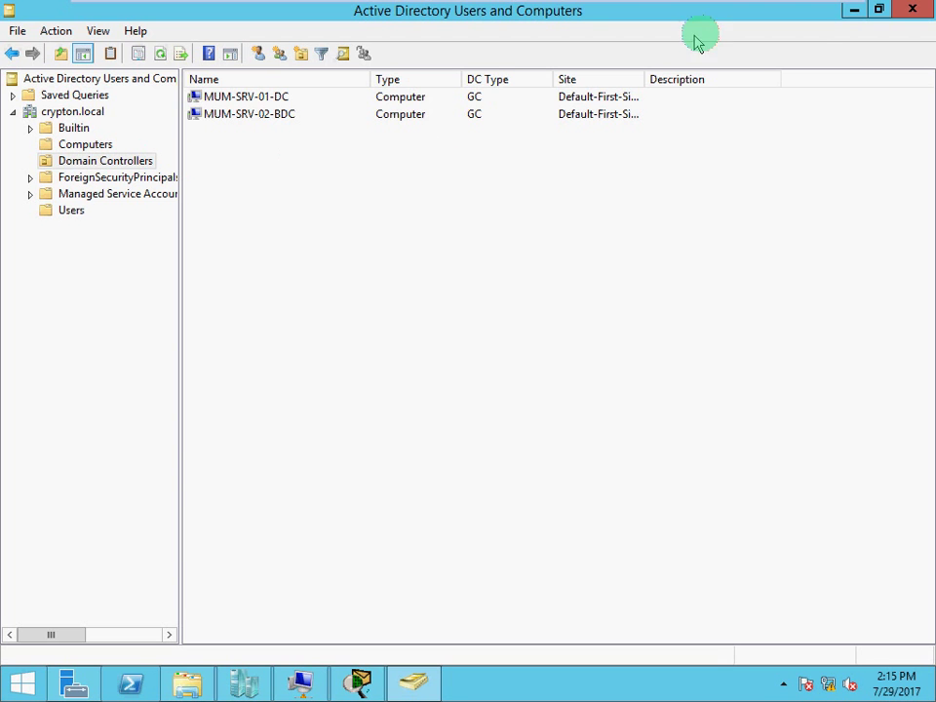
click(854, 10)
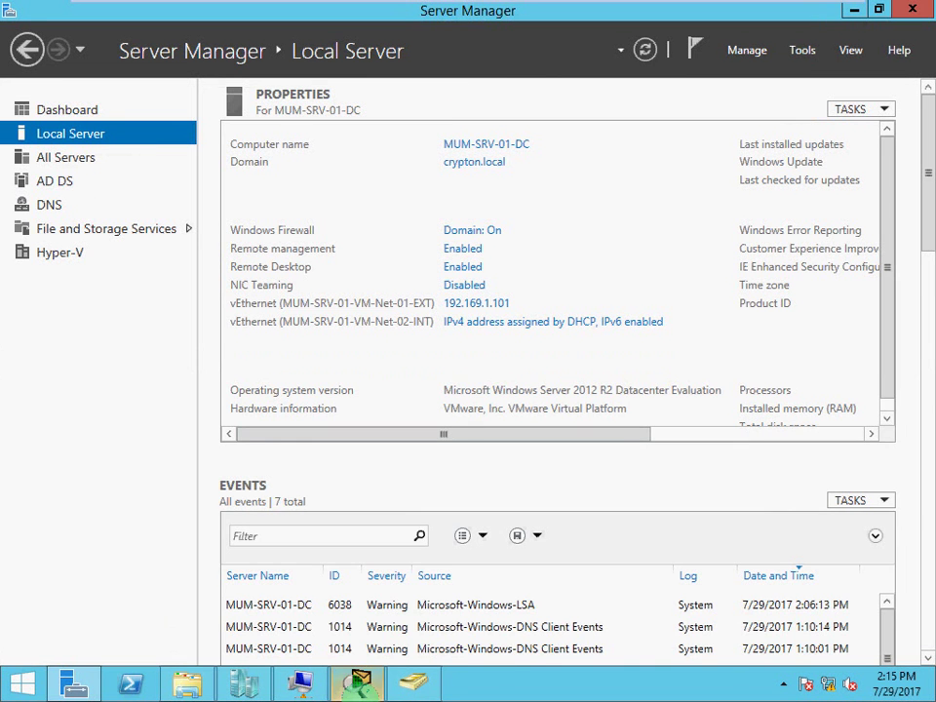
Switch to the MUM-SRV-02-BDC virtual machine and launch its Server Manager.
click(300, 683)
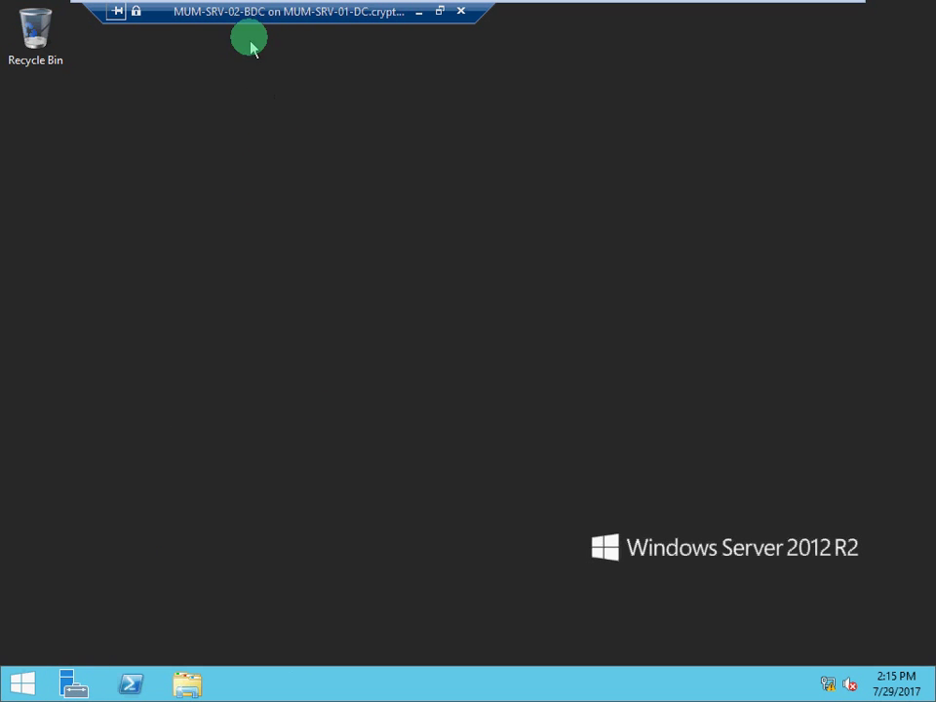
click(74, 684)
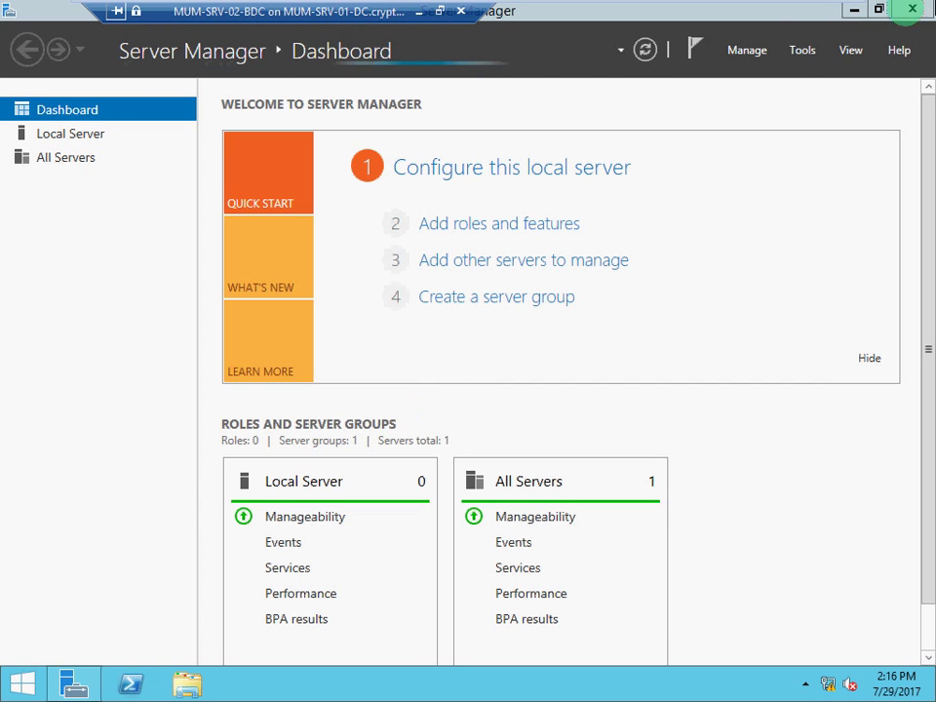
Start Active Directory Users and Computers from Tools and check the Local Server page on MUM-SRV-02-BDC.
click(803, 51)
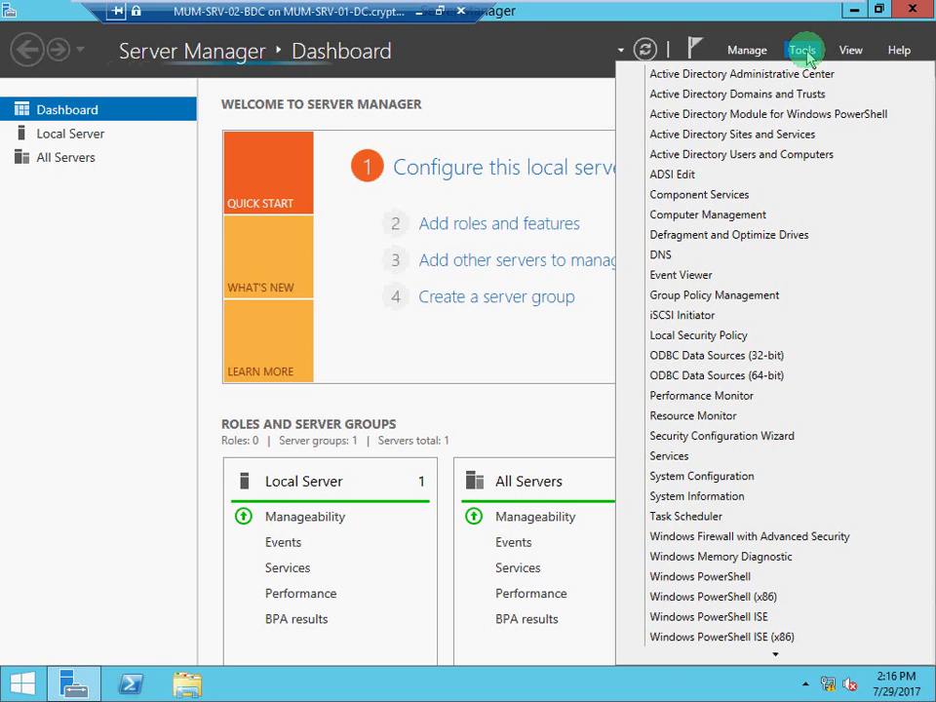
click(784, 154)
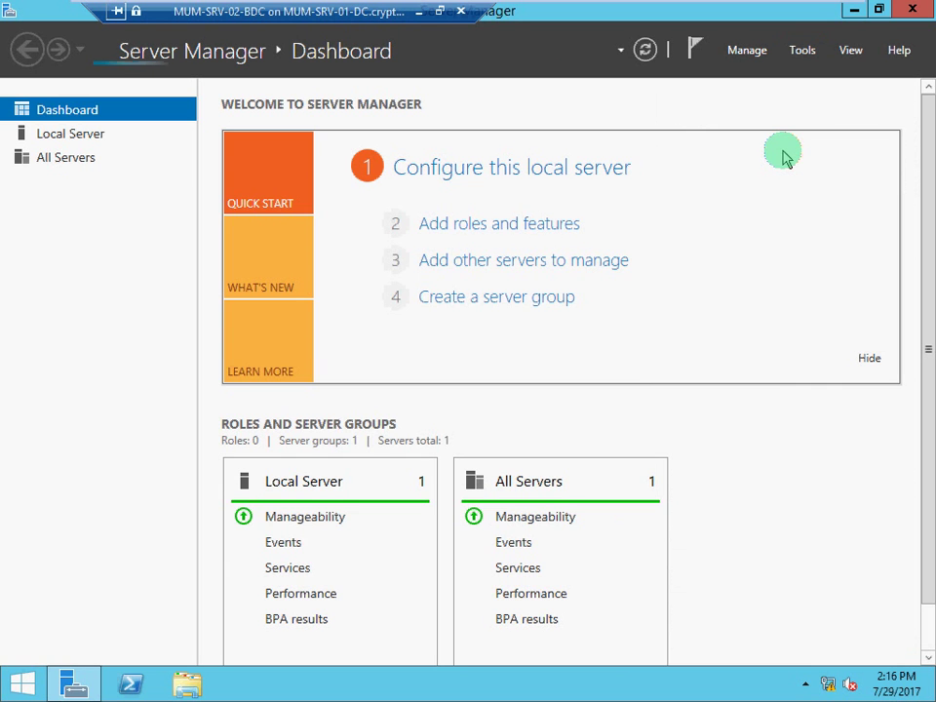
click(78, 142)
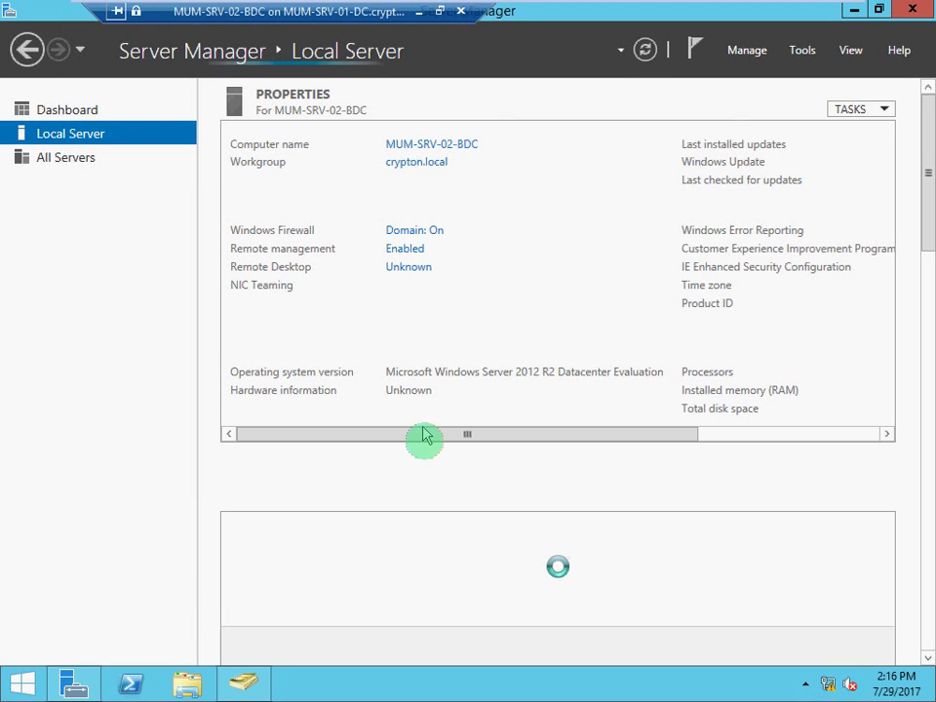
click(241, 686)
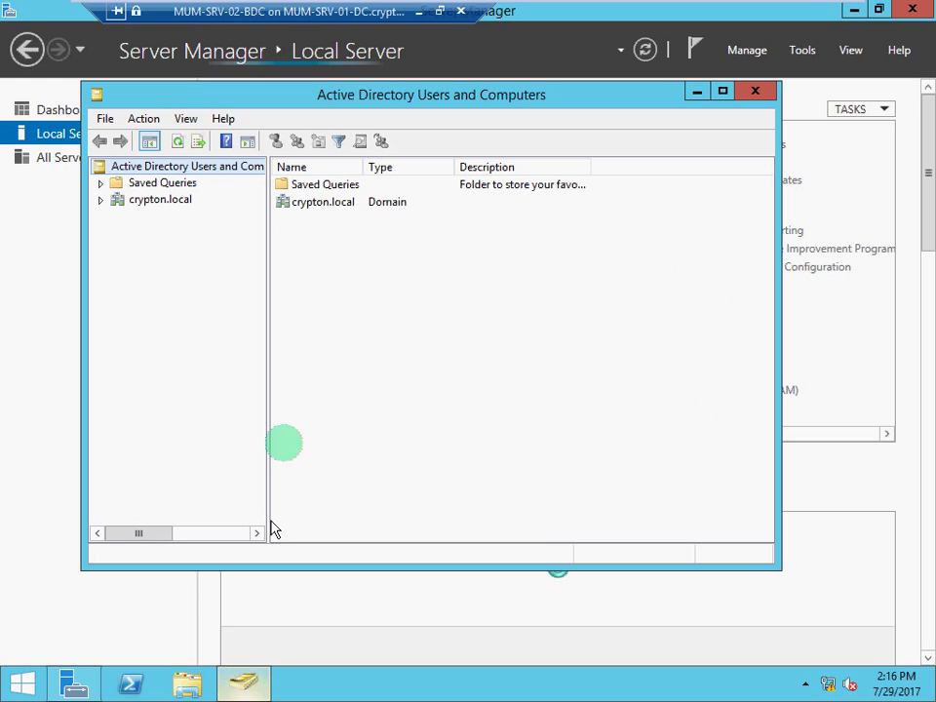
Expand crypton.local, review Computers and Domain Controllers, then list the Users container's accounts and groups.
click(101, 200)
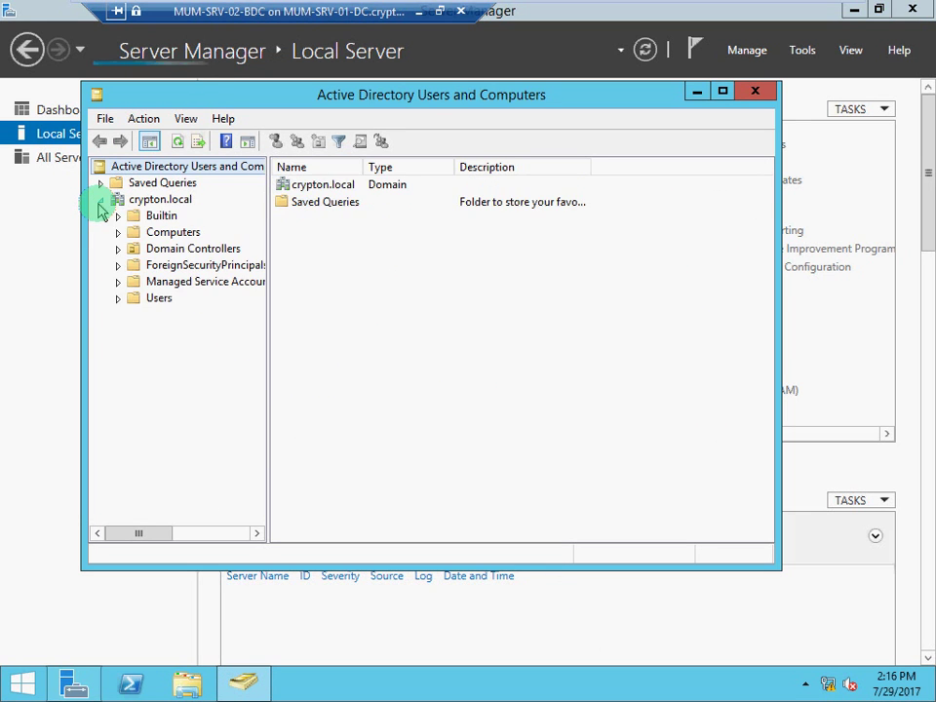
click(166, 234)
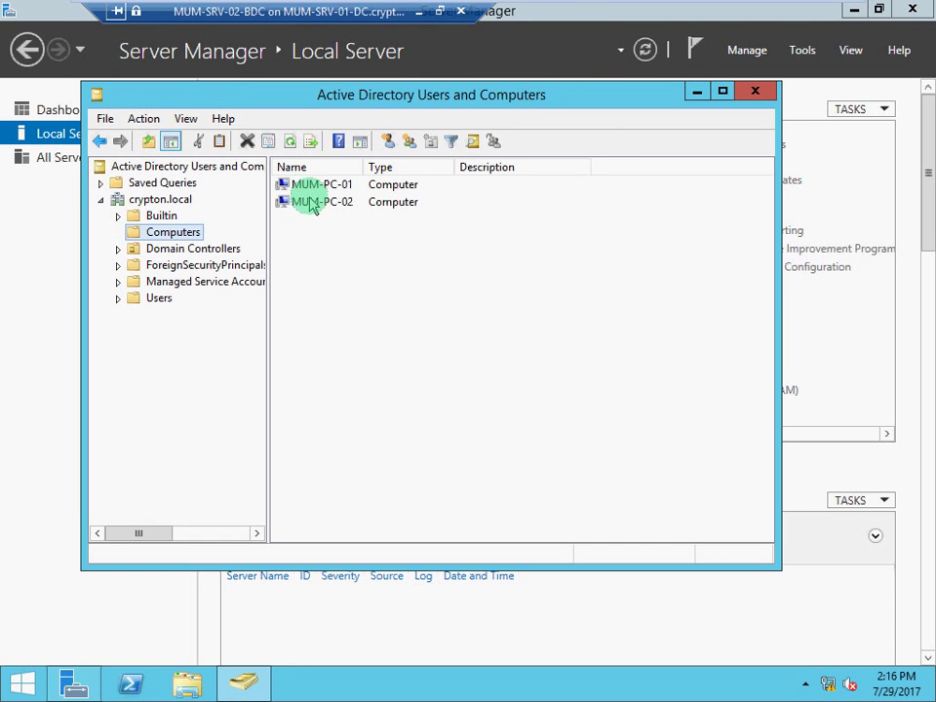
click(203, 248)
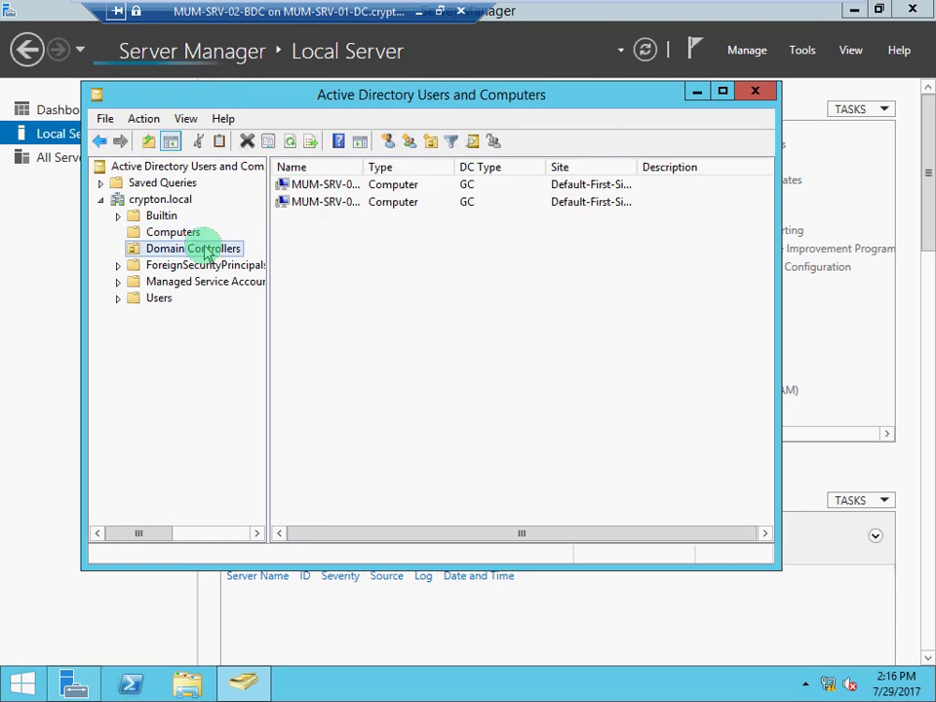
drag(361, 167, 411, 167)
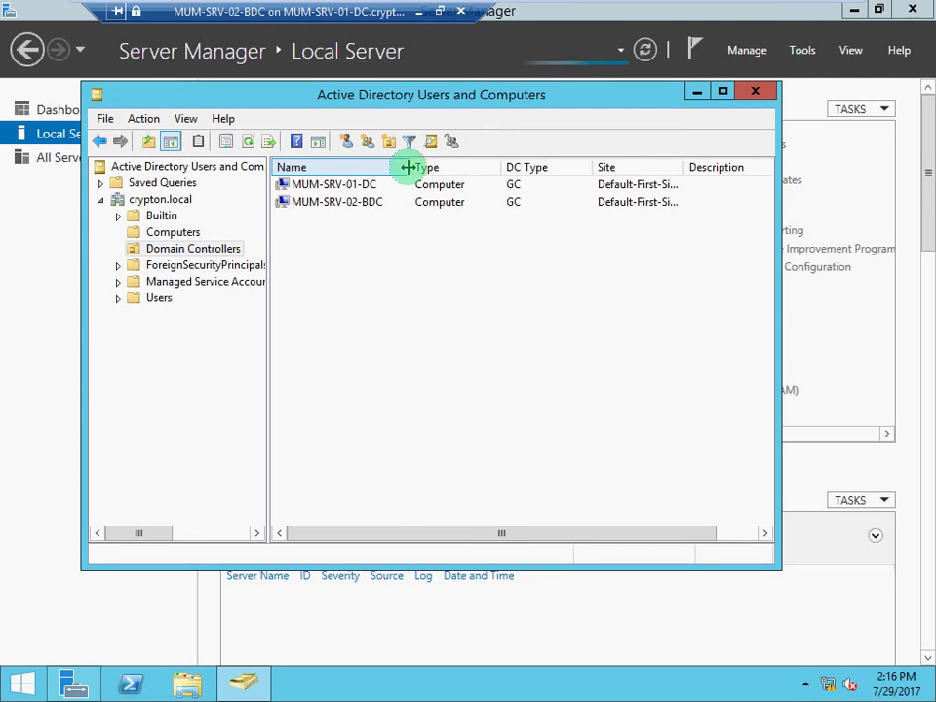
click(159, 300)
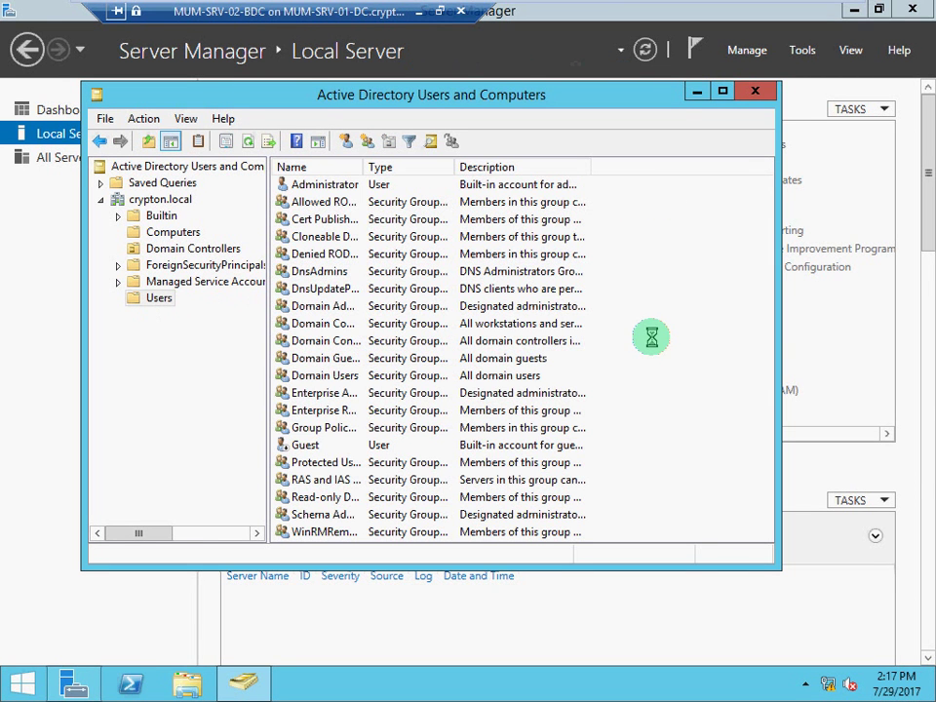
right_click(653, 338)
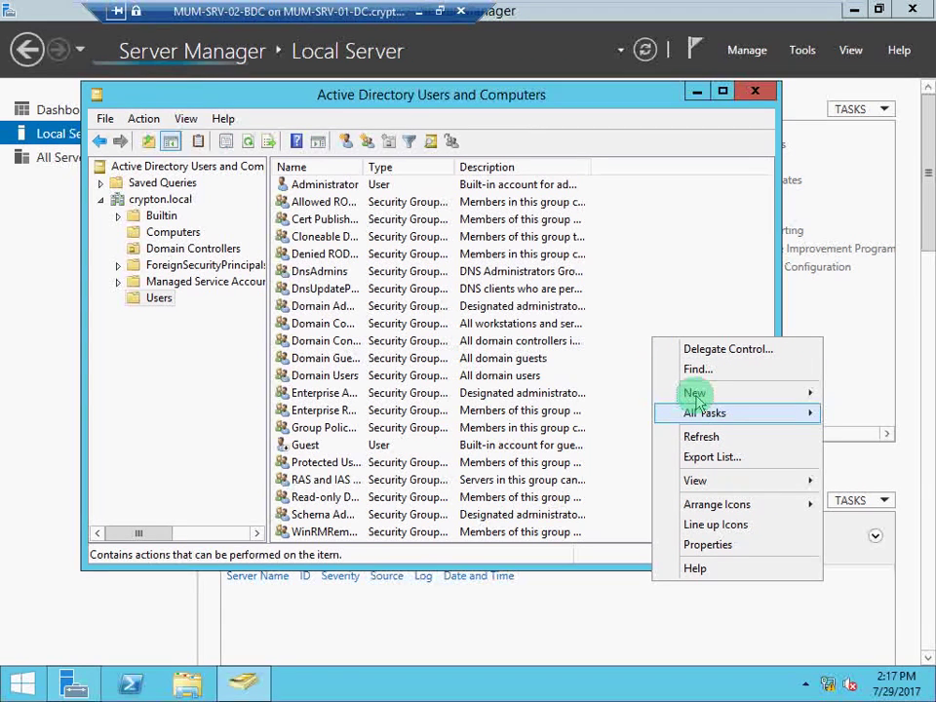
Start a new user and enter MUMuser01 as the first name, fixing typos.
mouse_move(696, 390)
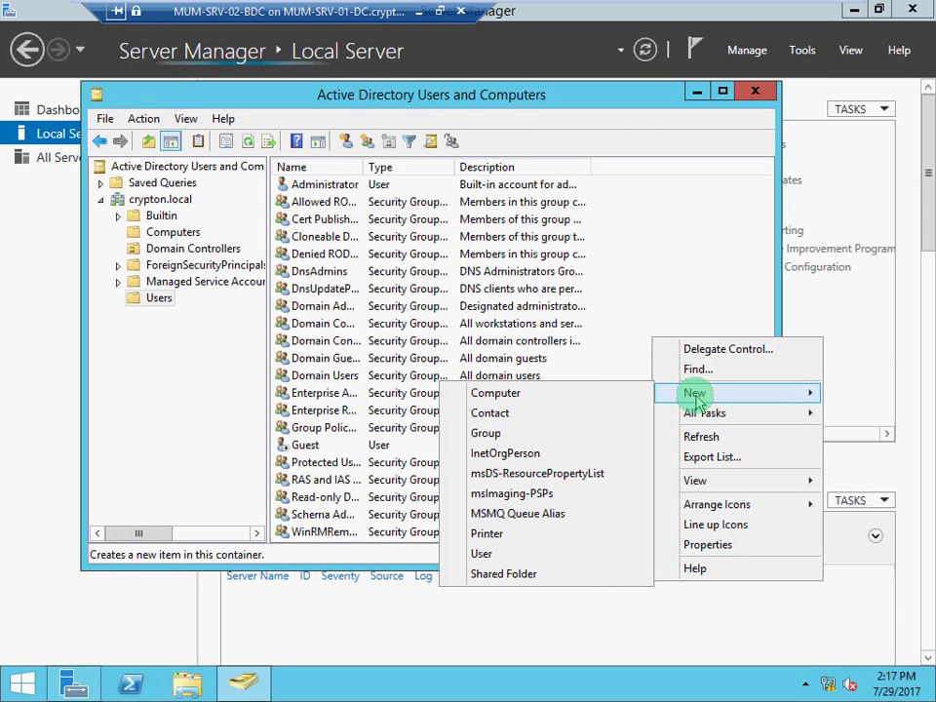
click(502, 554)
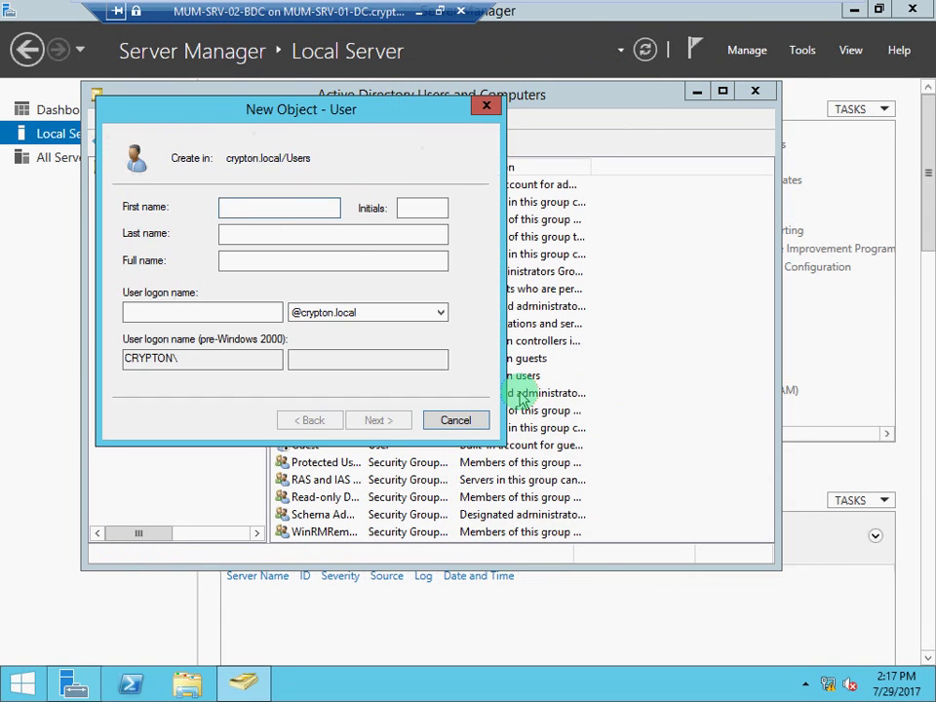
text(MUMusawe)
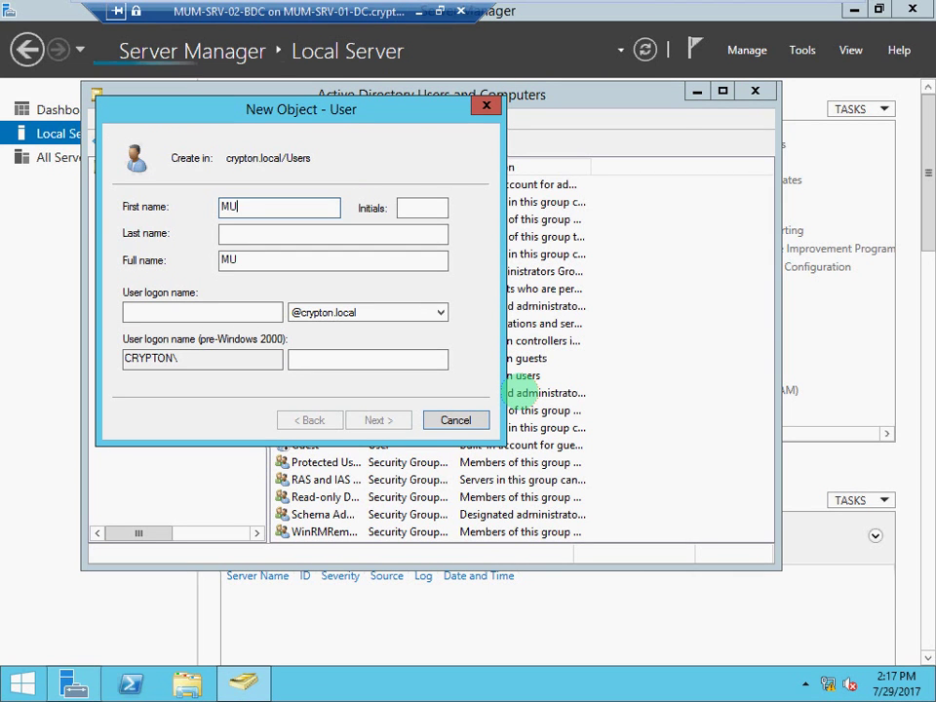
key(BackSpace)
key(BackSpace)
key(BackSpace)
key(BackSpace)
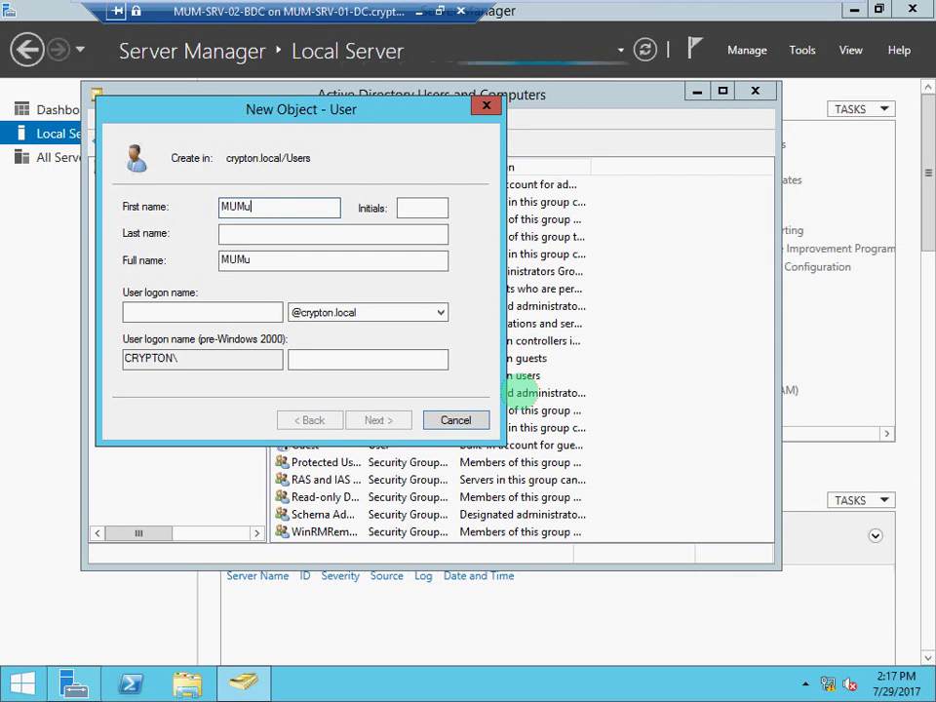
text(ser09)
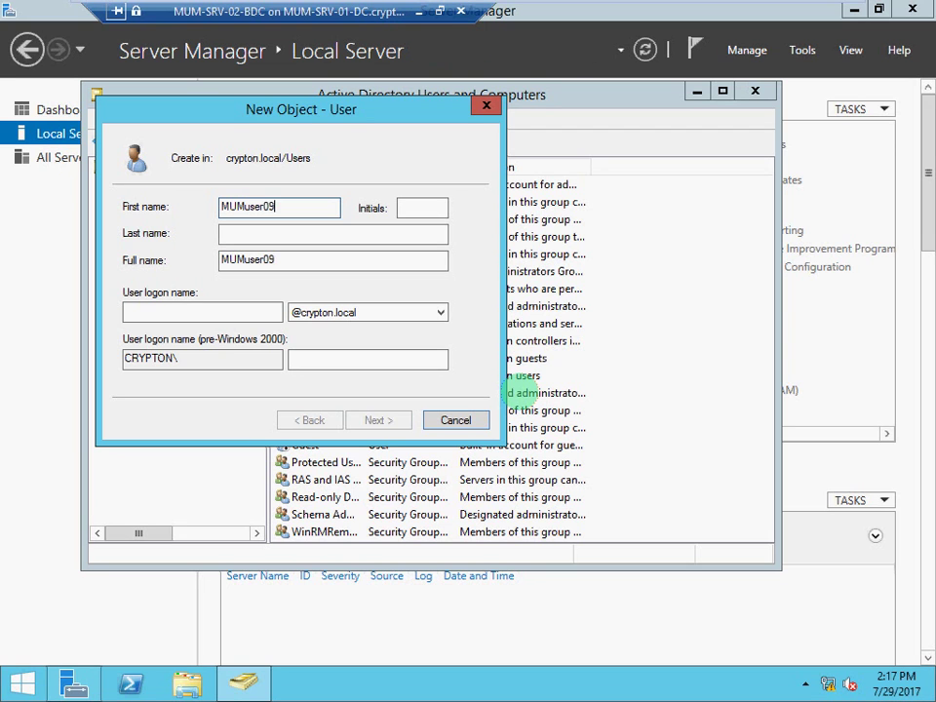
key(BackSpace)
text(1)
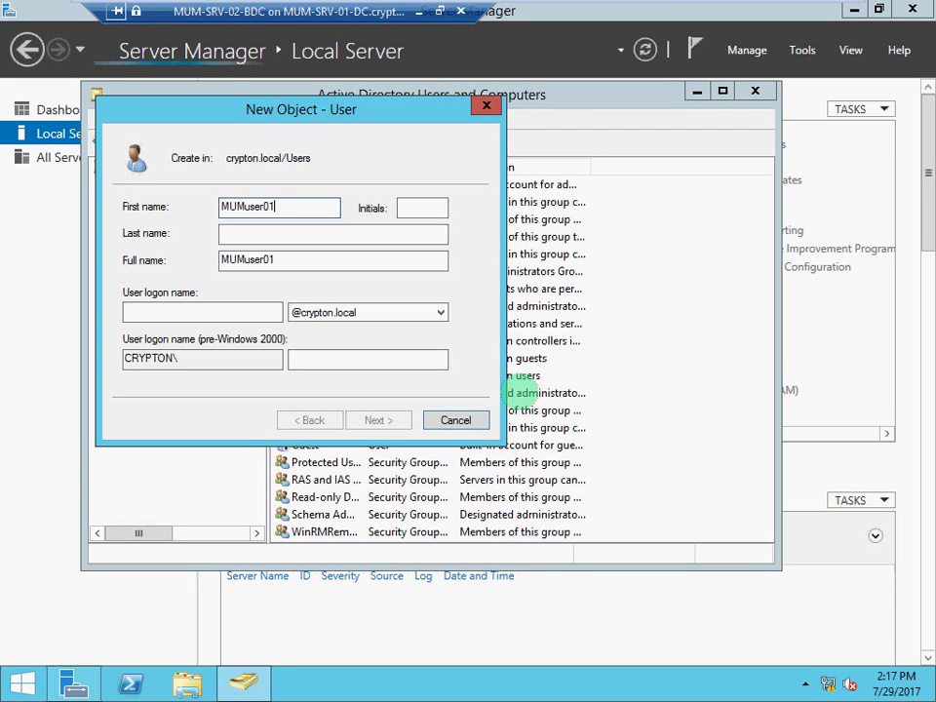
key(ctrl+a)
key(ctrl+c)
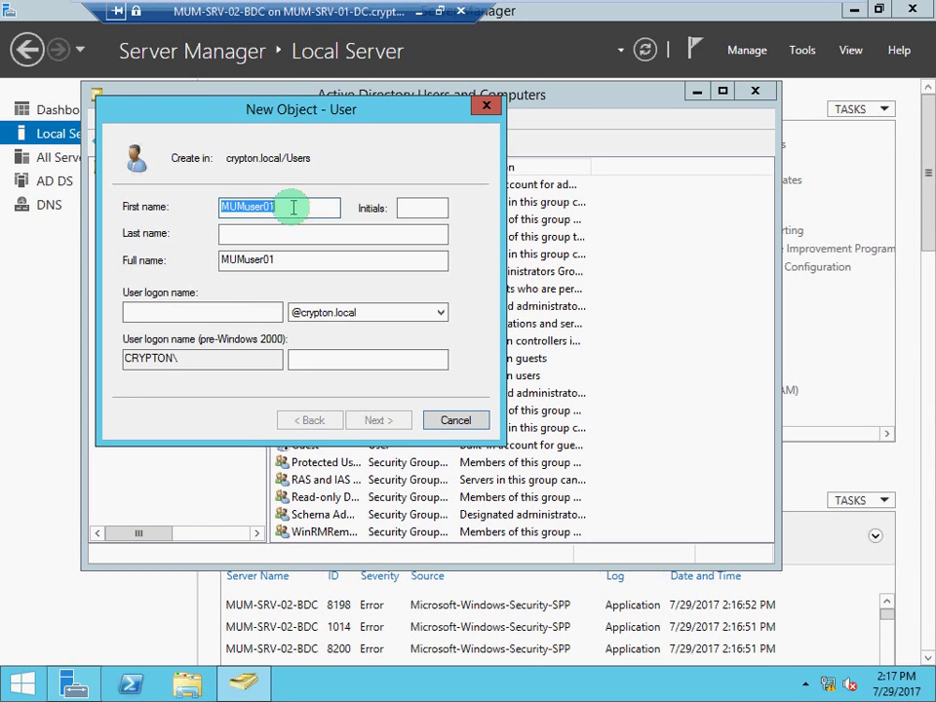
click(217, 315)
key(ctrl+v)
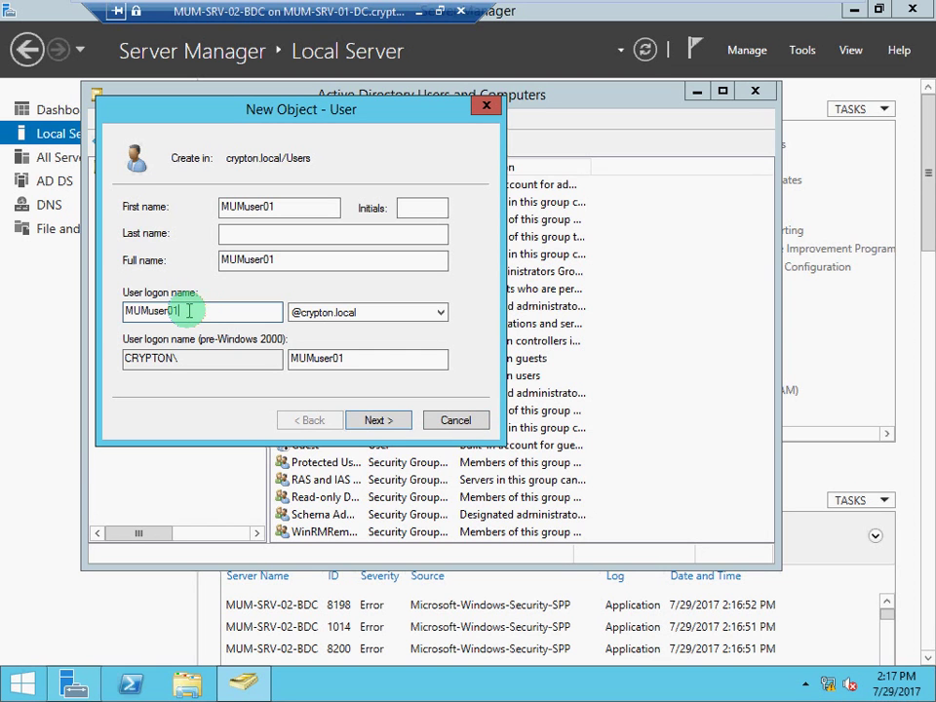
drag(184, 310, 166, 311)
mouse_move(103, 308)
mouse_down()
mouse_move(92, 307)
mouse_move(102, 317)
mouse_up()
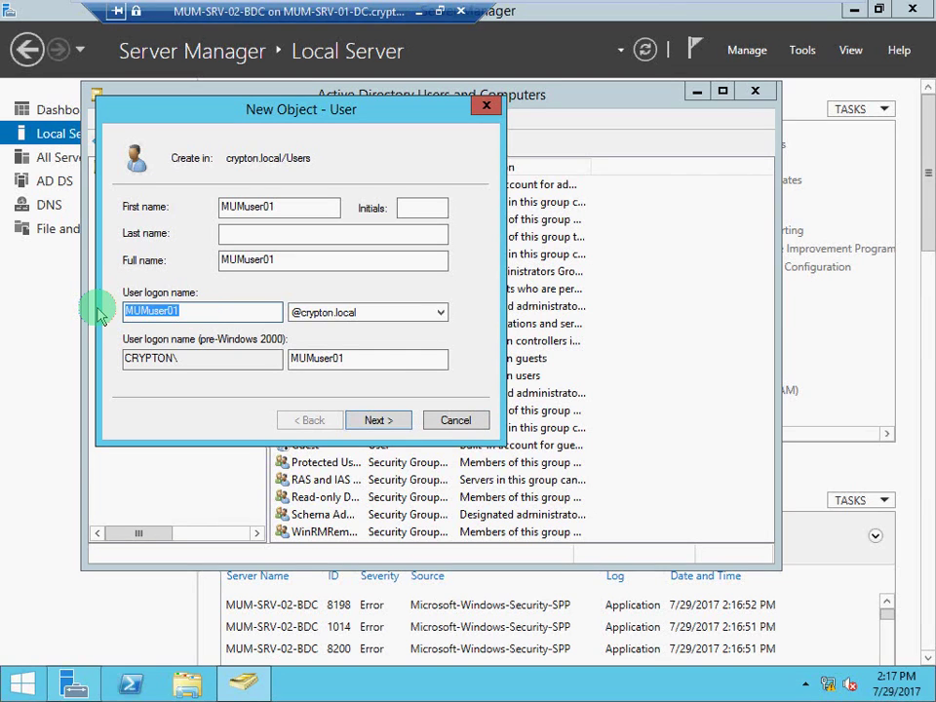
click(441, 315)
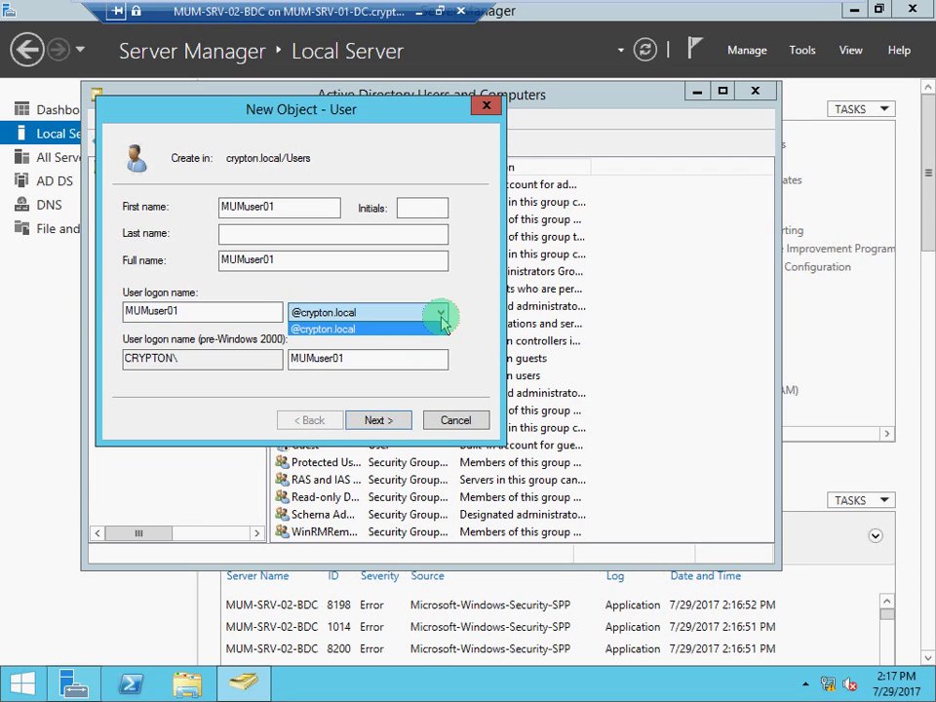
click(442, 317)
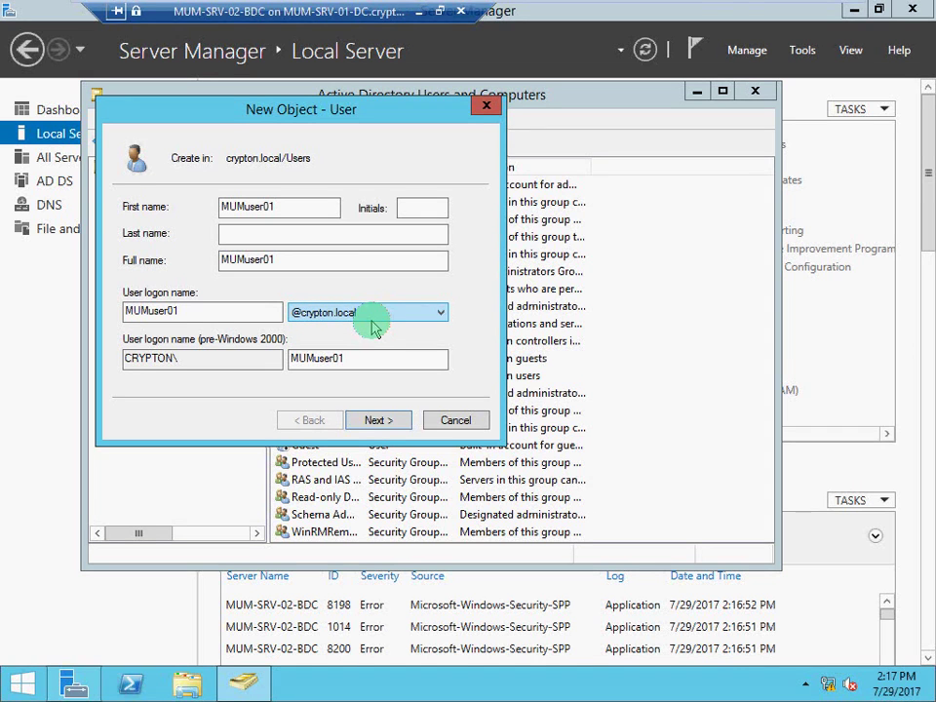
click(375, 420)
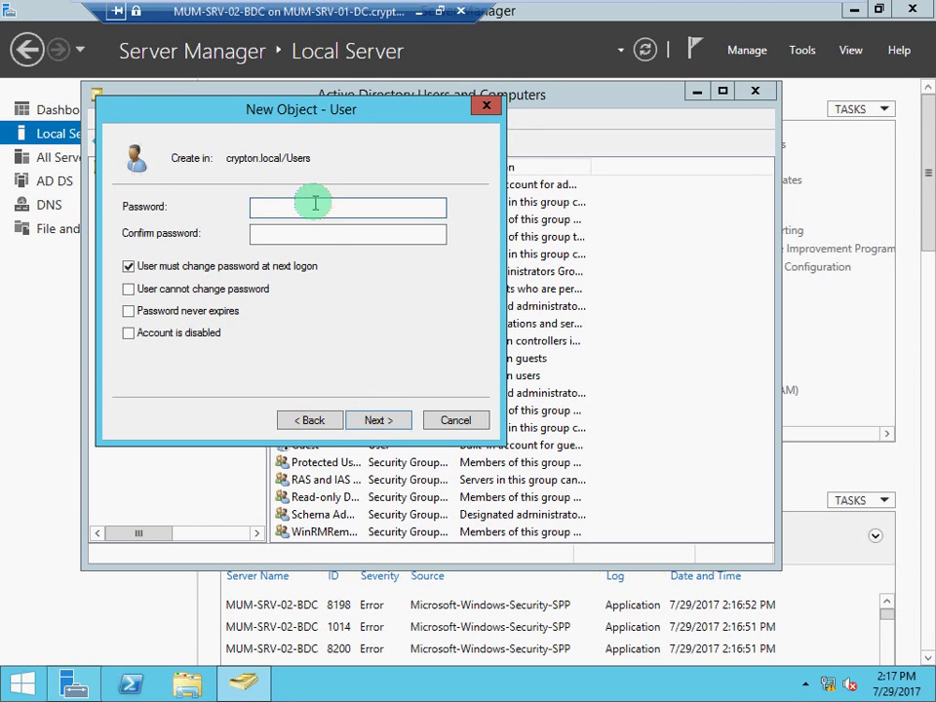
Enter and confirm the password, disabling 'must change at next logon' and enabling 'cannot change password'.
text(********)
key(Tab)
text(****)
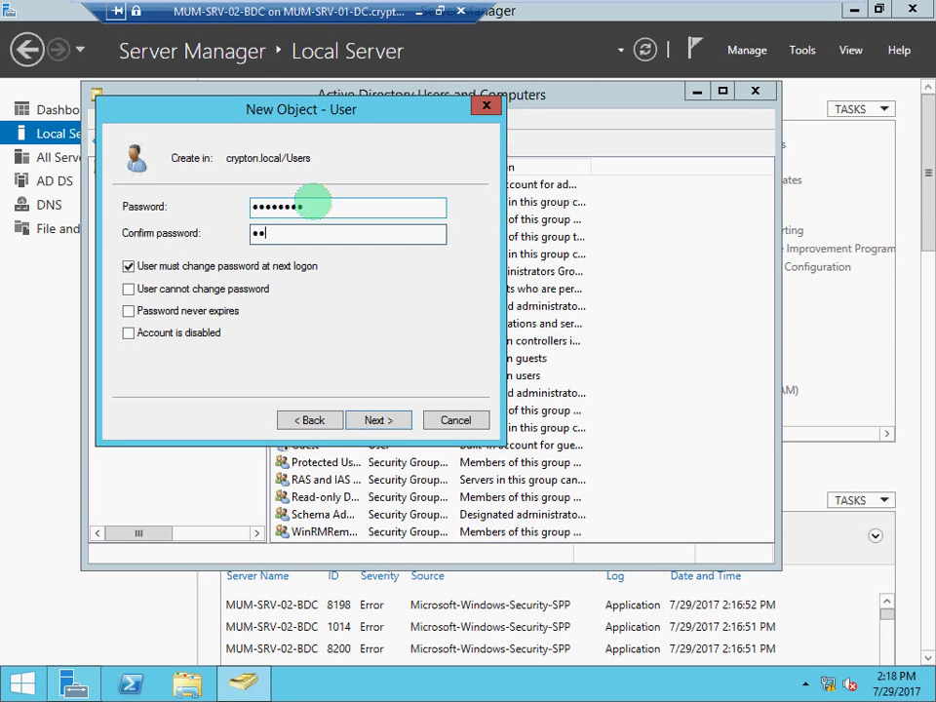
text(****)
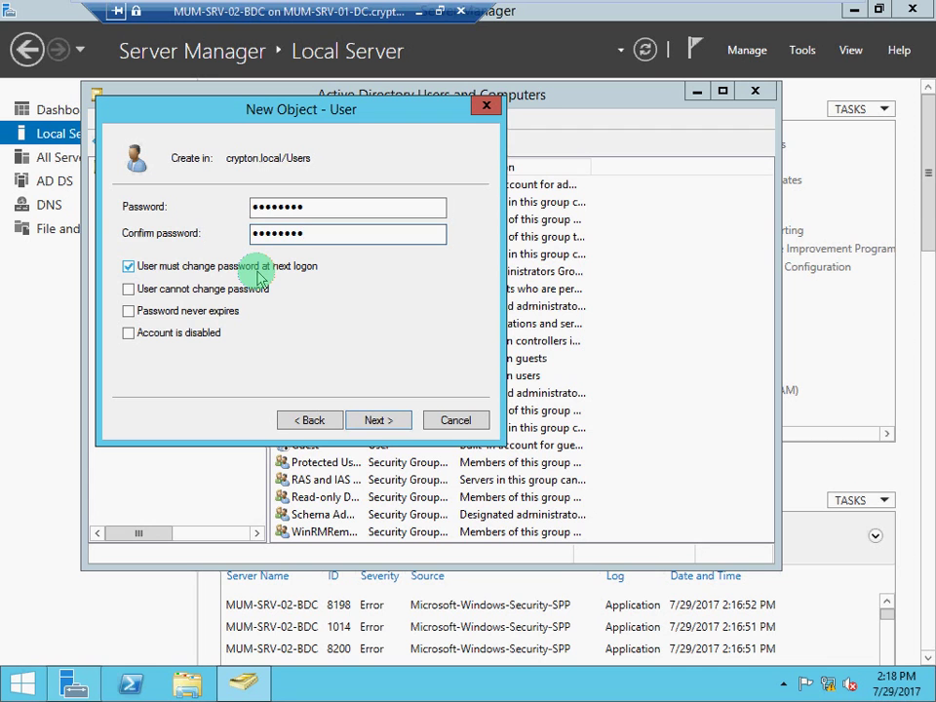
click(128, 266)
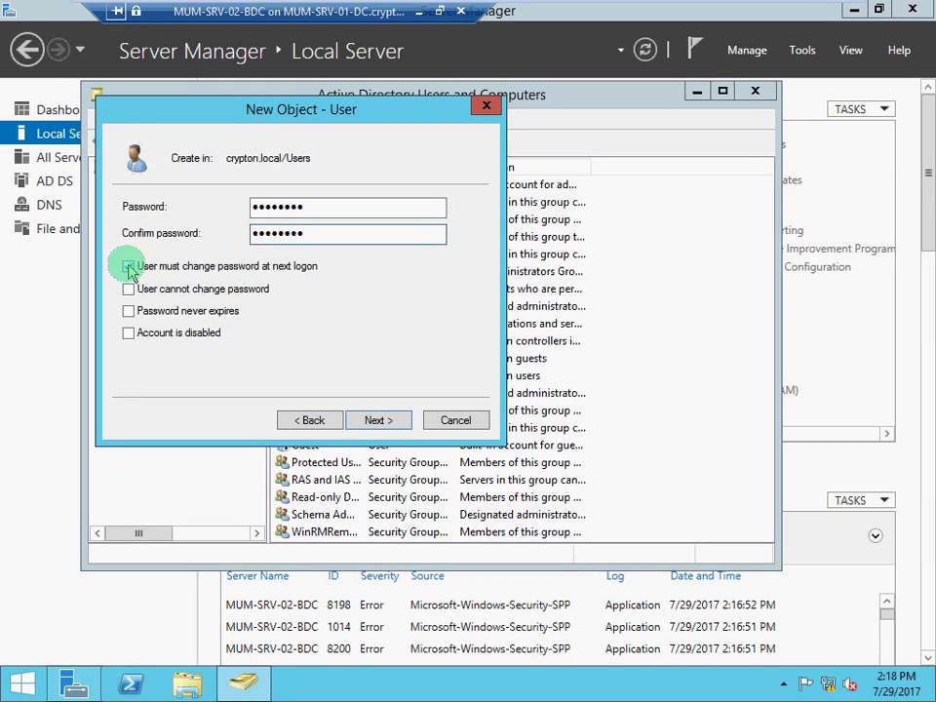
click(128, 290)
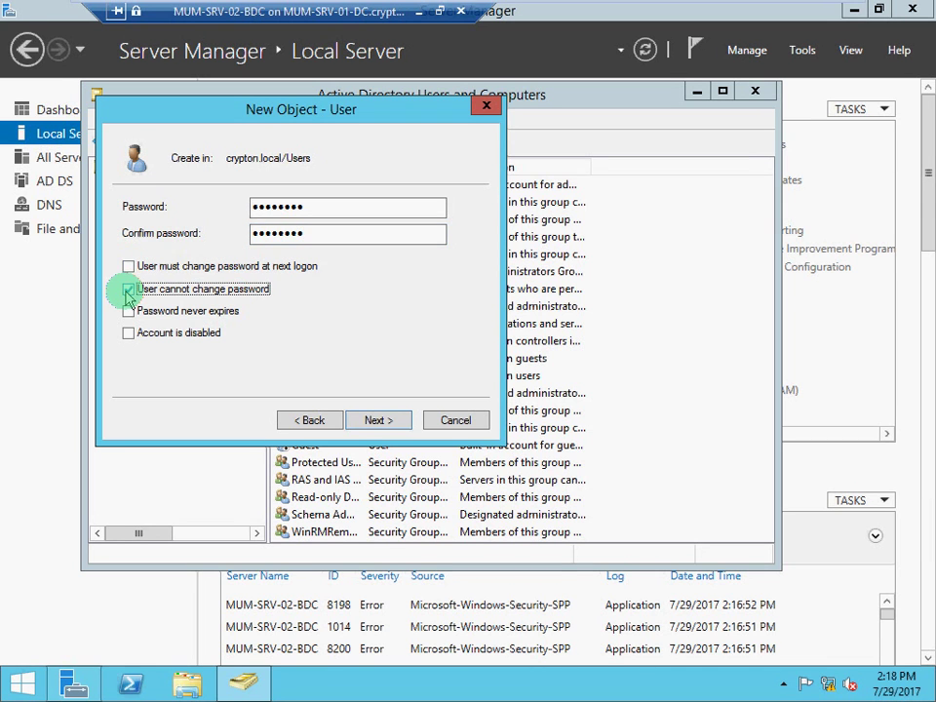
Toggle 'Password never expires' on and off, leaving it disabled.
click(320, 209)
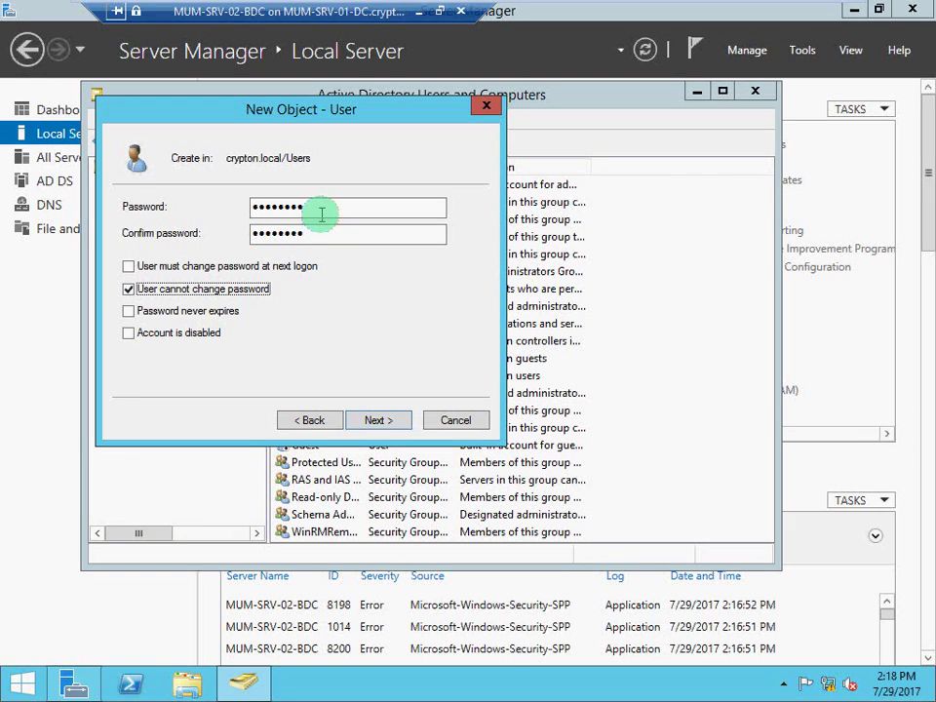
drag(276, 208, 251, 206)
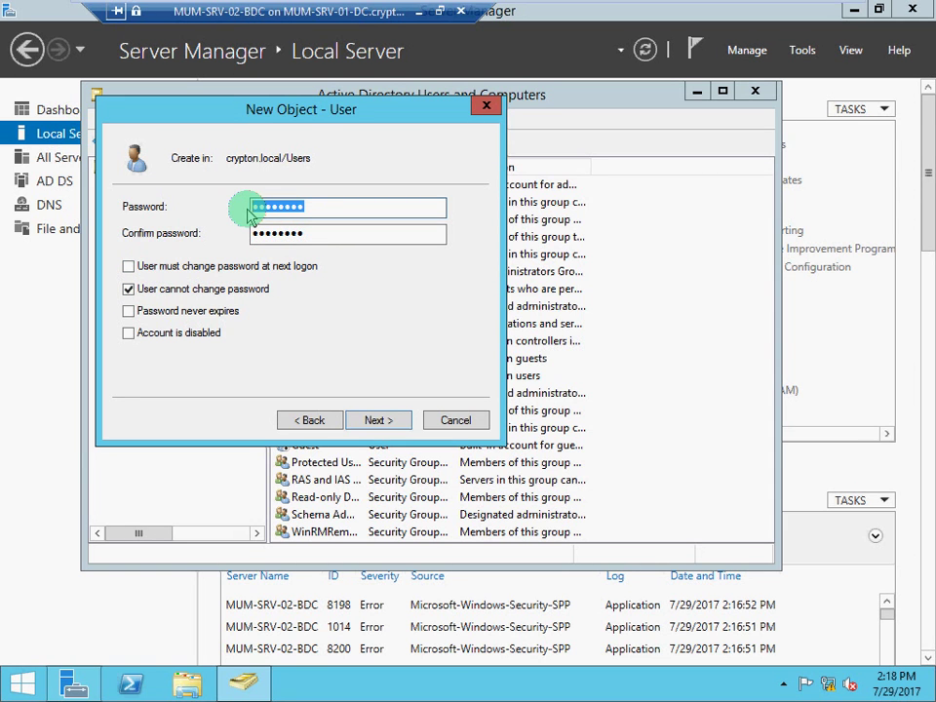
click(129, 312)
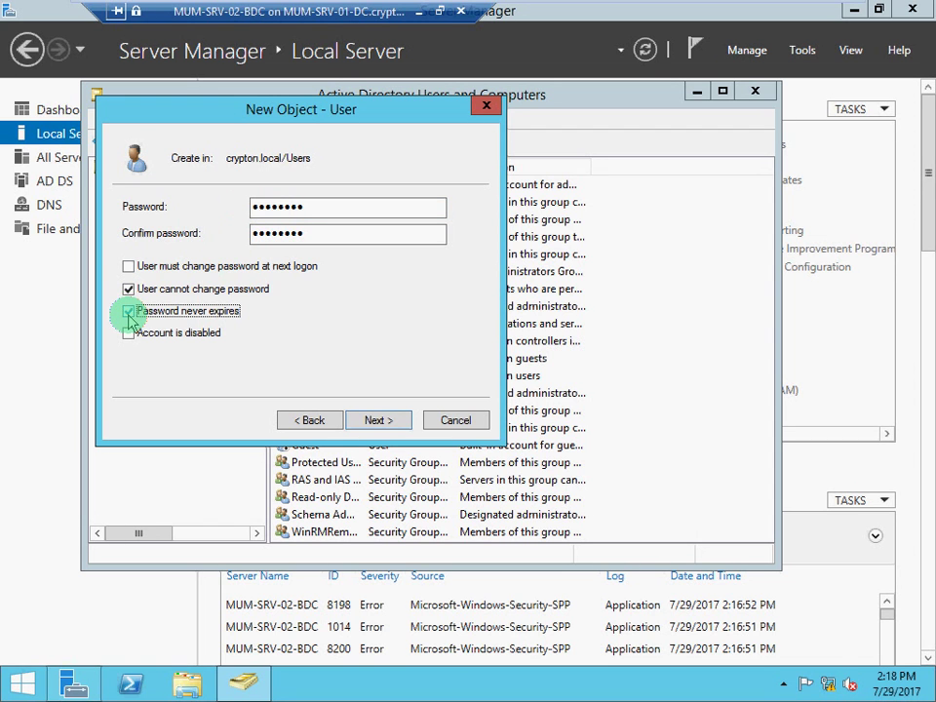
click(130, 312)
click(327, 206)
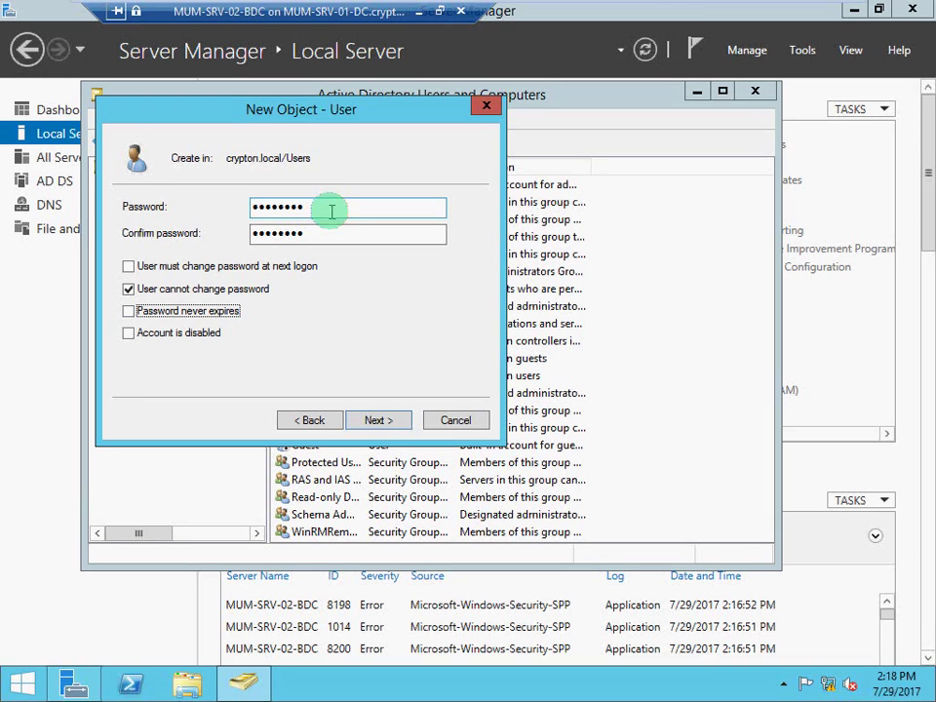
drag(332, 211, 244, 216)
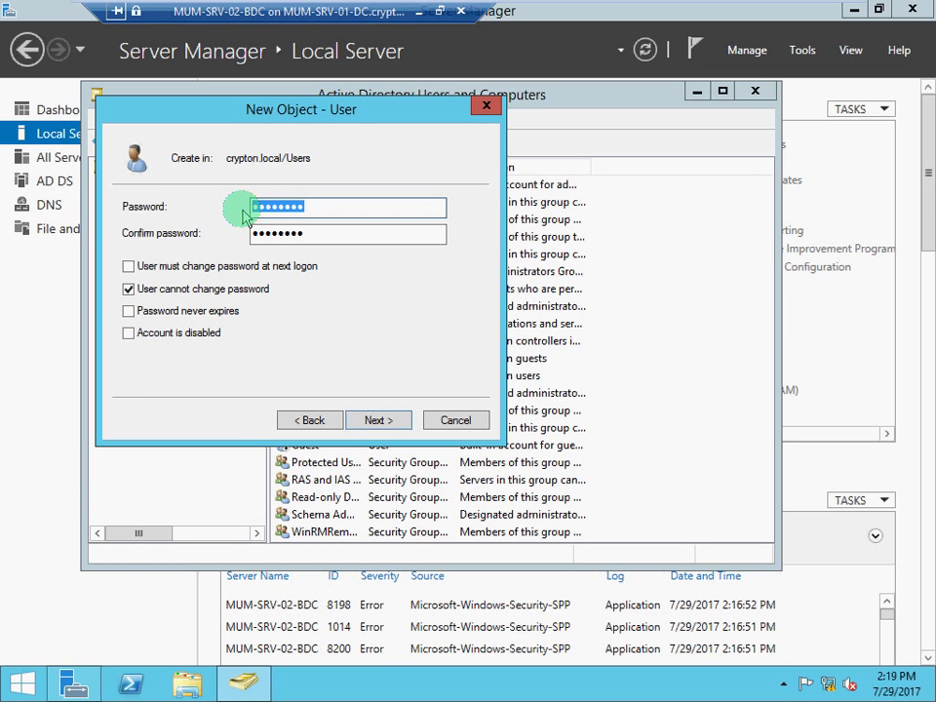
click(130, 312)
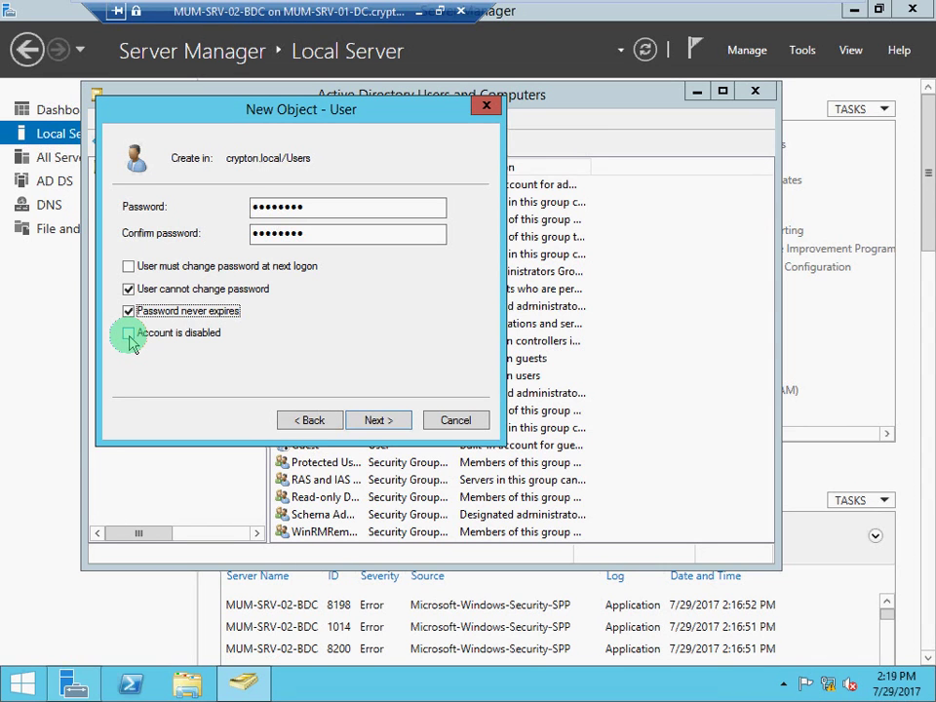
click(129, 312)
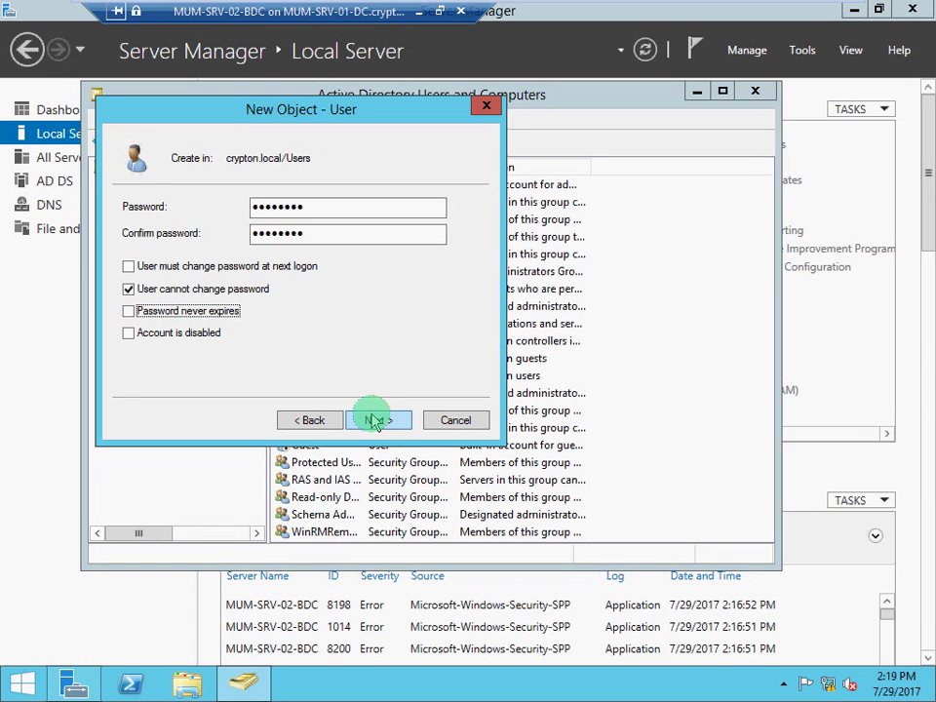
click(130, 268)
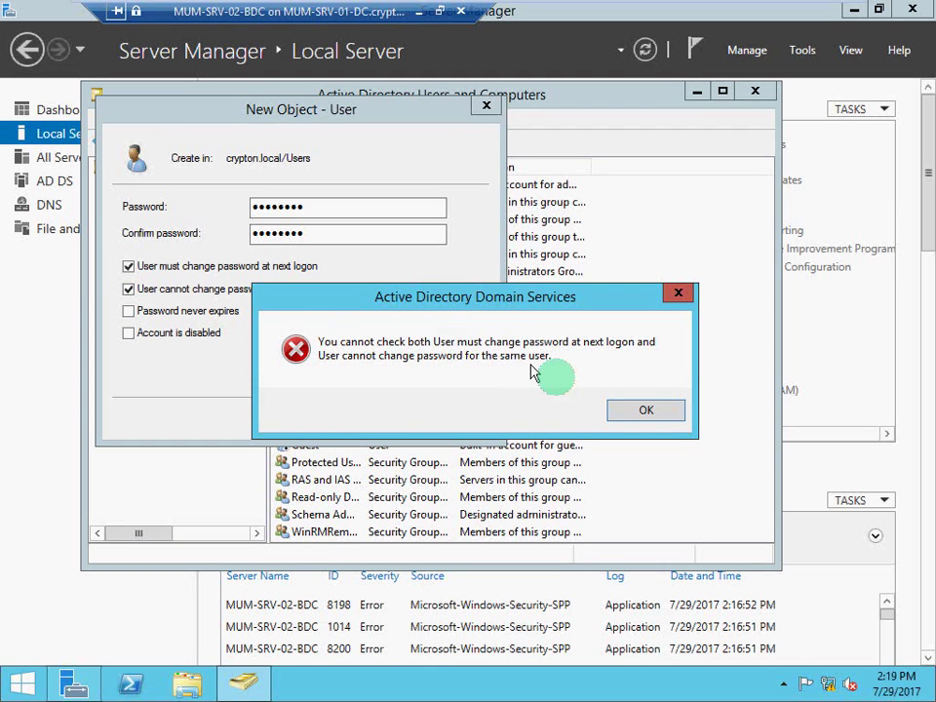
click(656, 416)
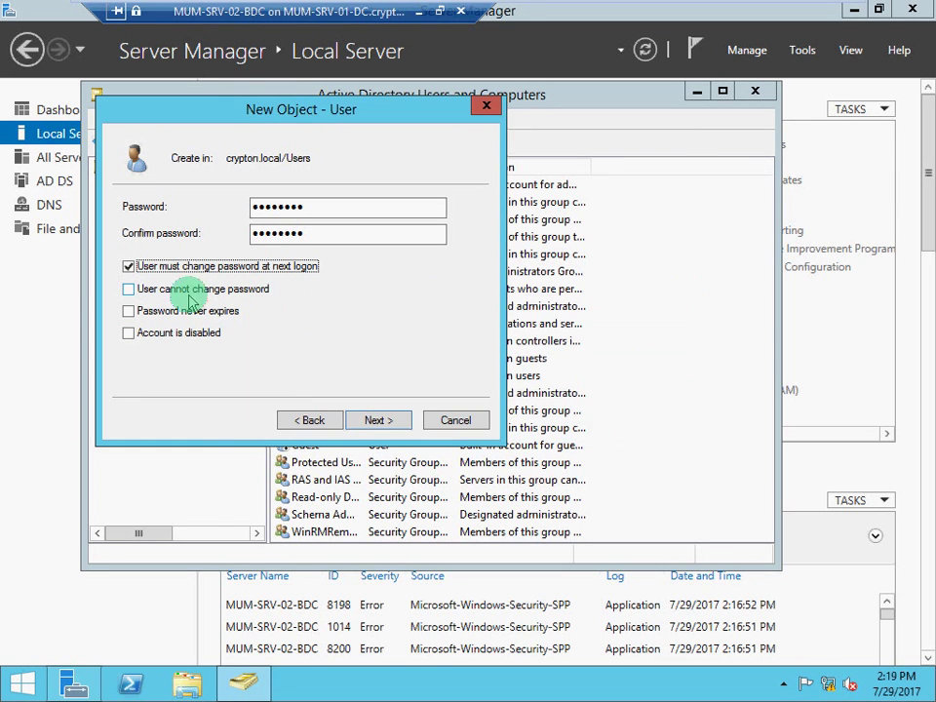
click(130, 291)
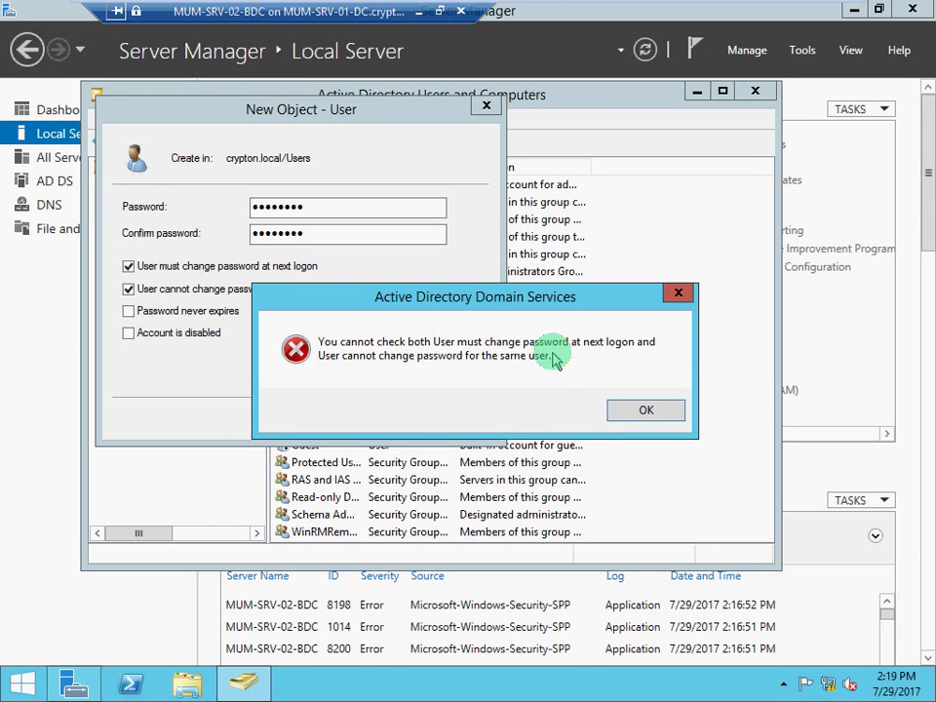
click(628, 412)
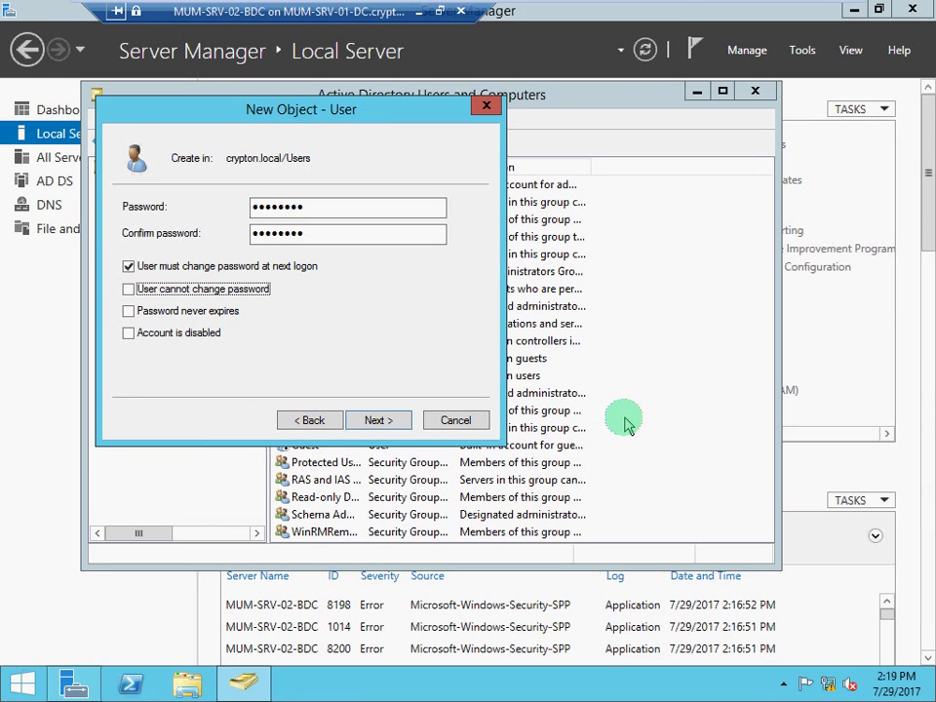
click(129, 266)
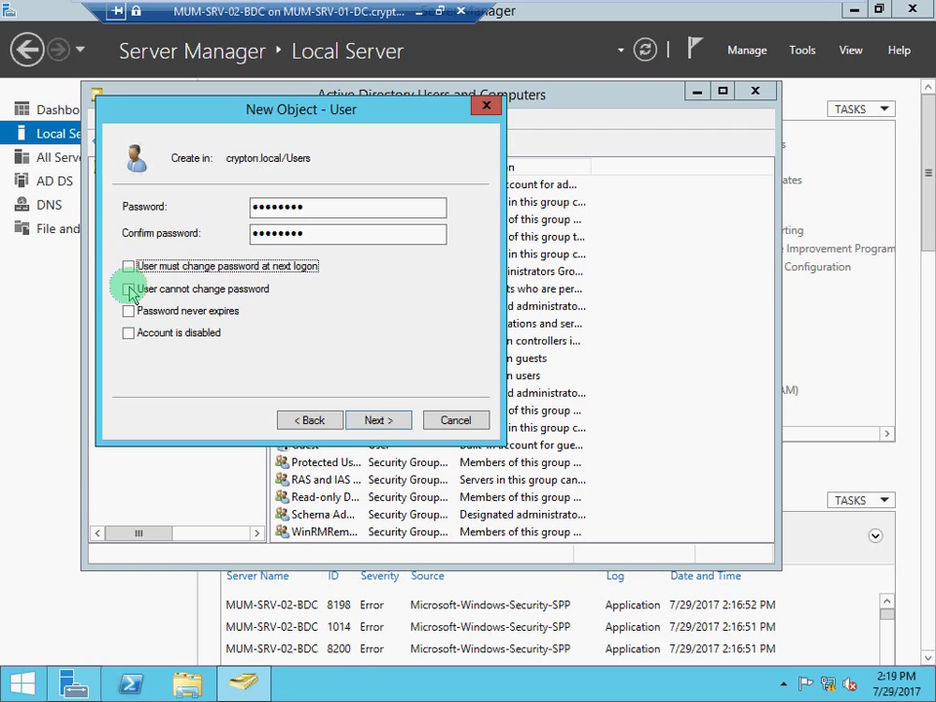
click(130, 291)
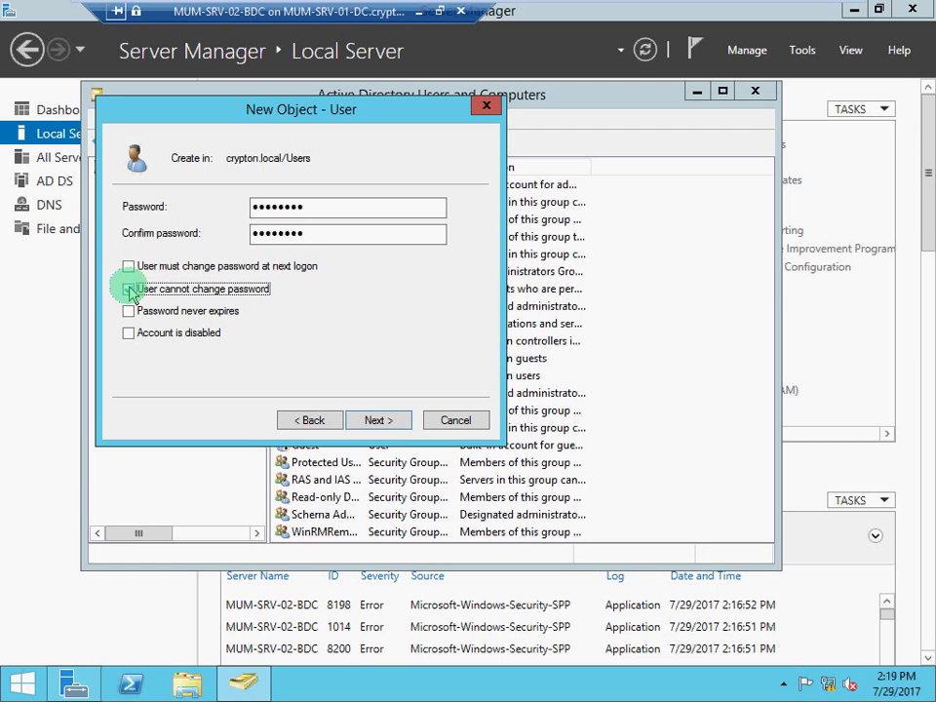
click(378, 420)
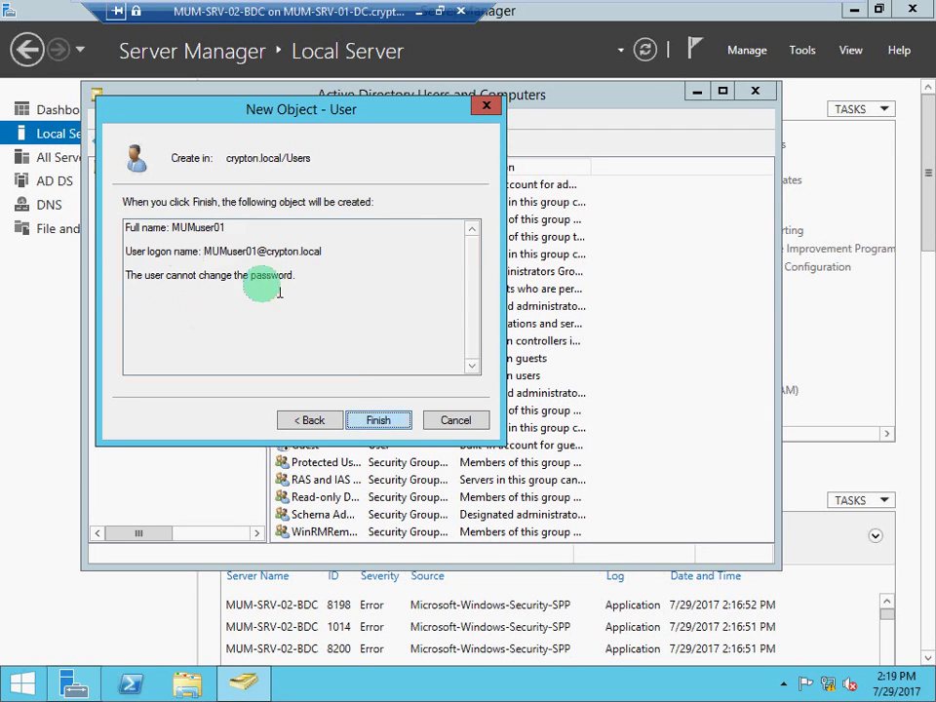
drag(199, 252, 371, 261)
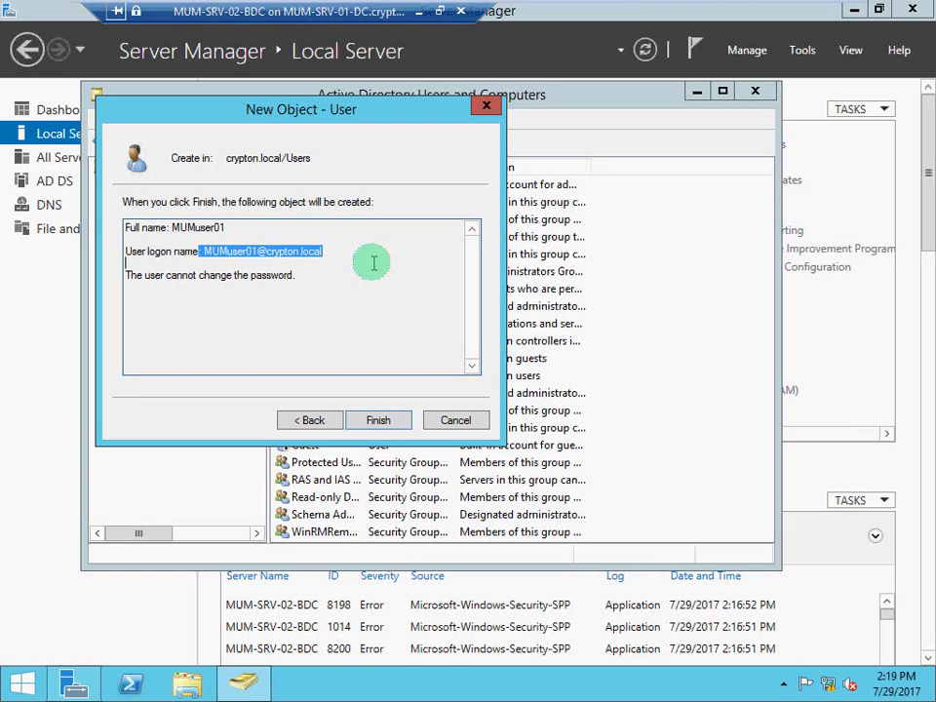
click(205, 274)
click(156, 290)
drag(150, 277, 347, 379)
click(378, 420)
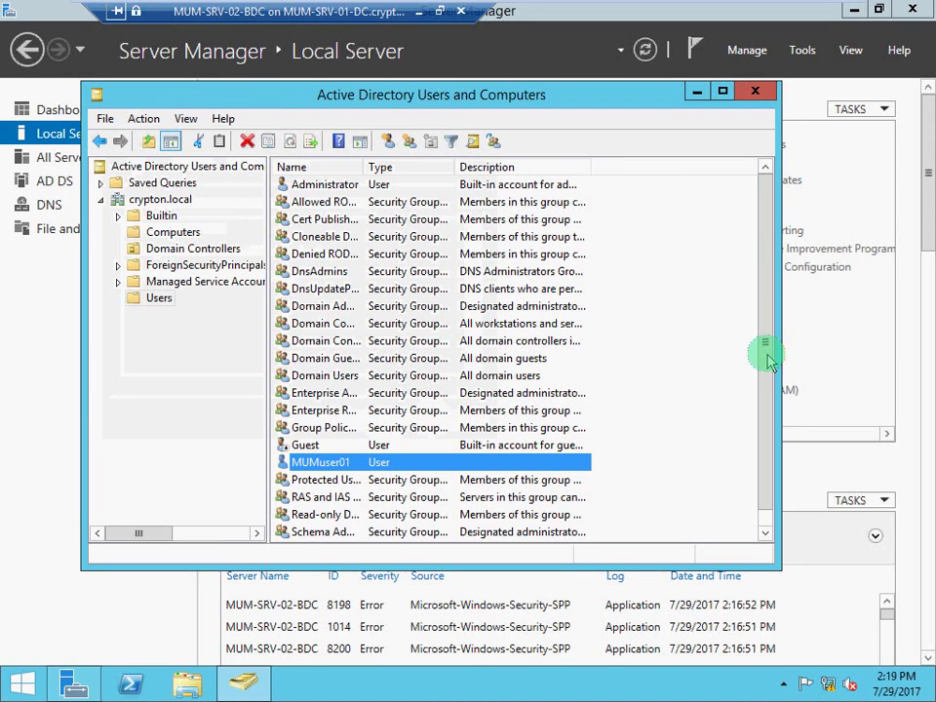
scroll(765, 420, down, 1)
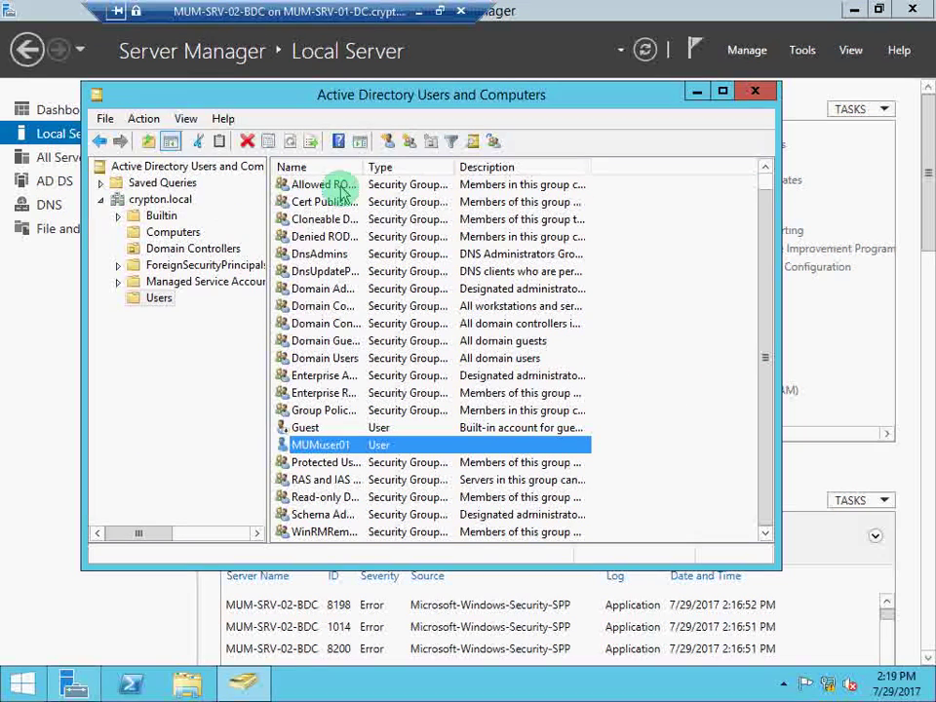
Create a new computer account named MUM-SRV-03-RODC in the Computers container.
click(173, 233)
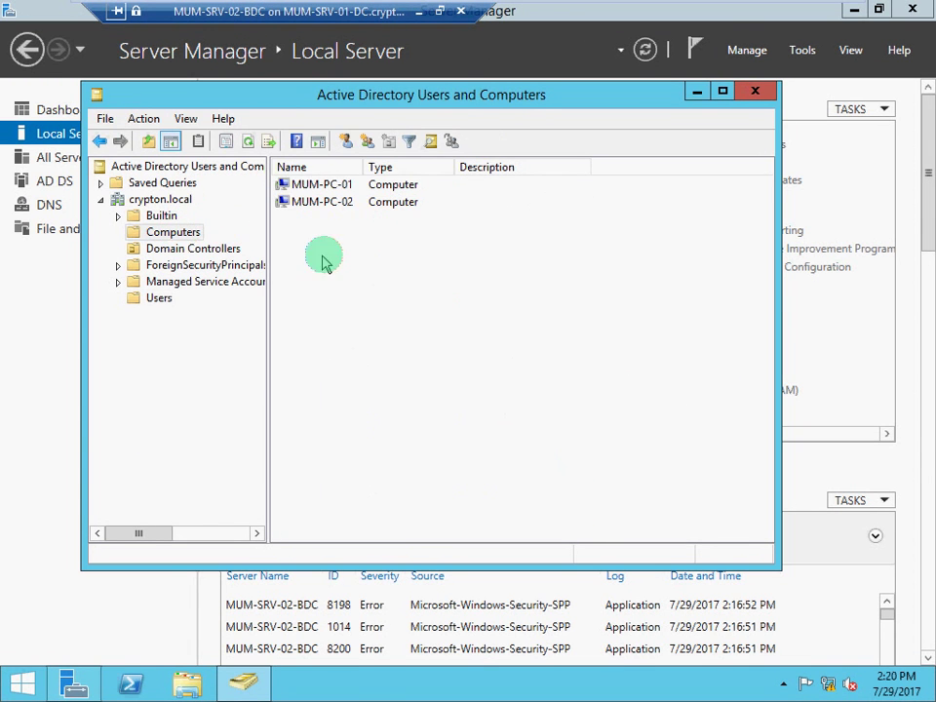
right_click(391, 251)
mouse_move(433, 309)
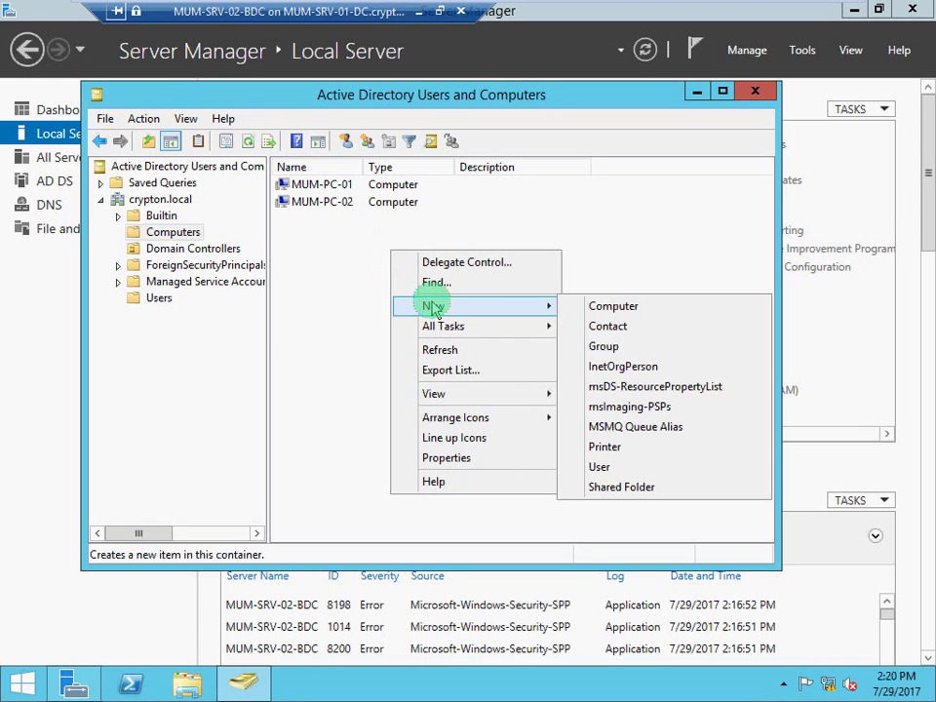
click(613, 310)
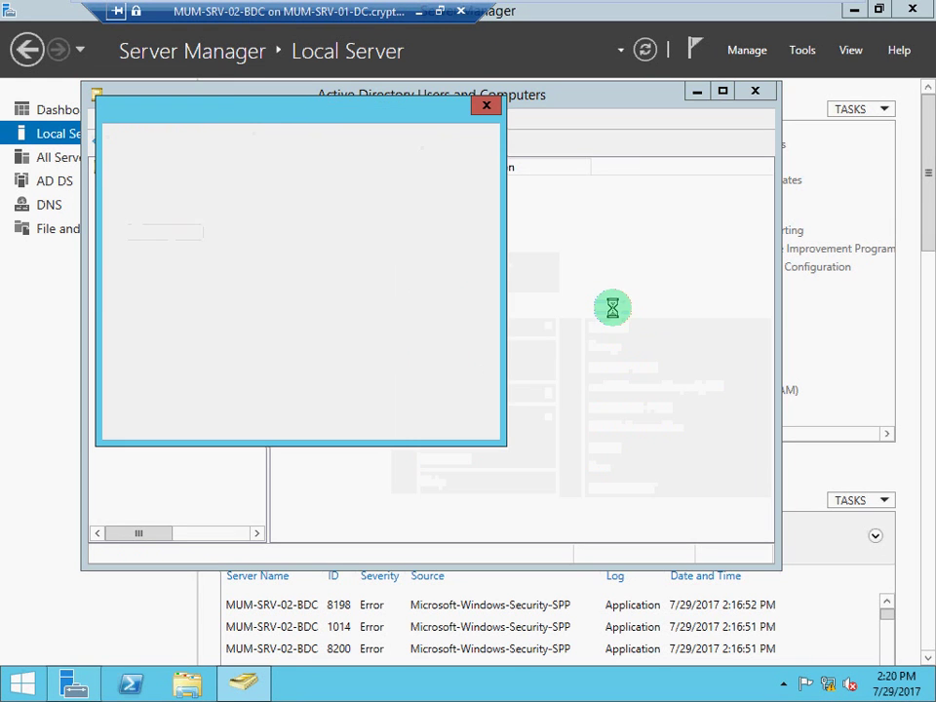
drag(265, 122, 427, 239)
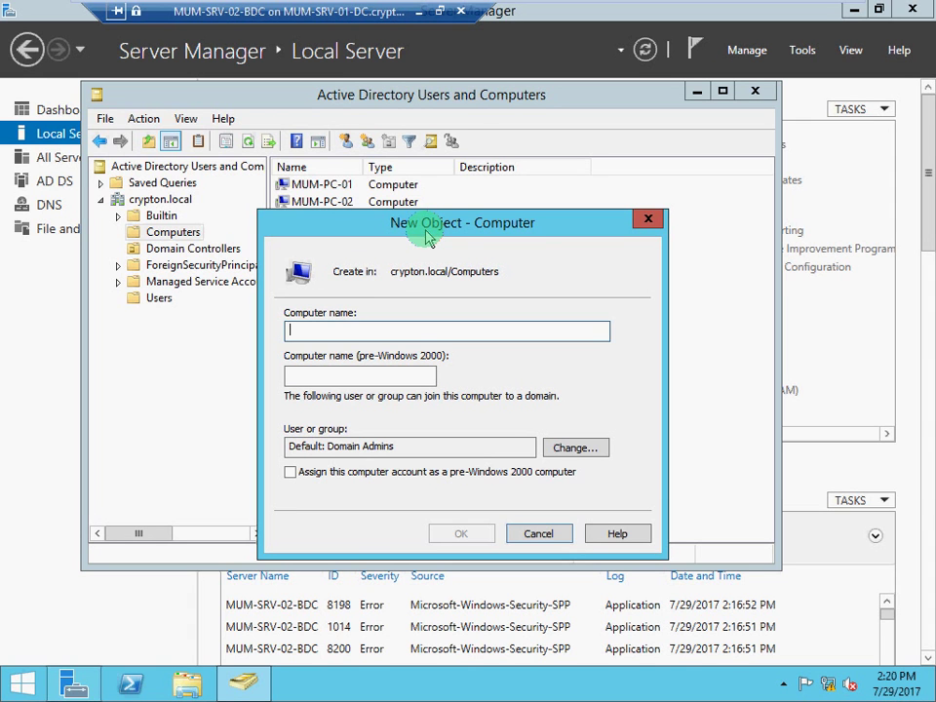
text(MU)
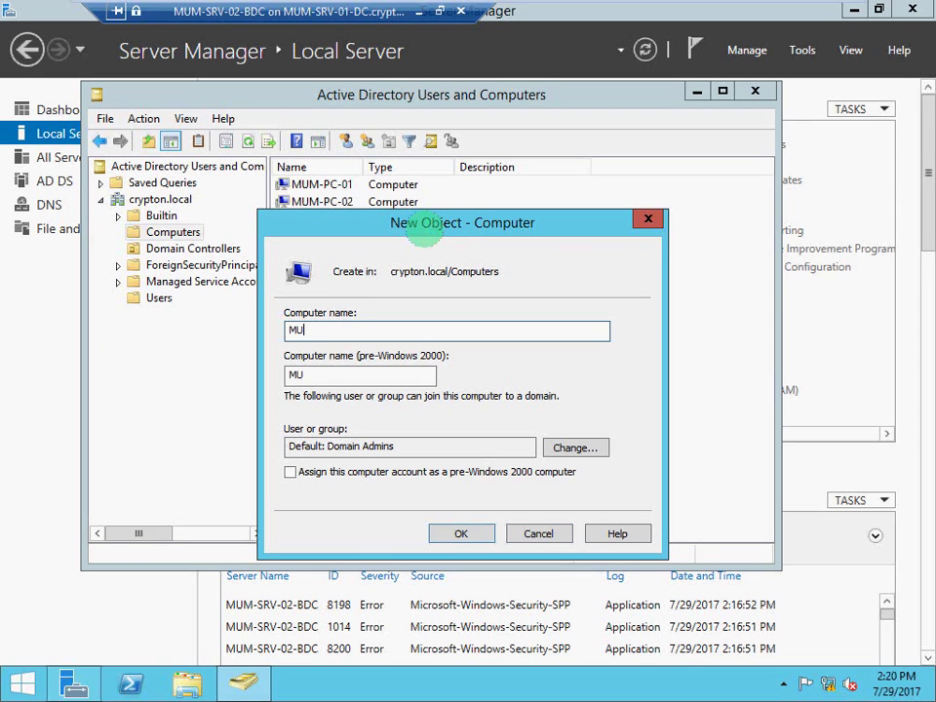
text(M-SRV-03-)
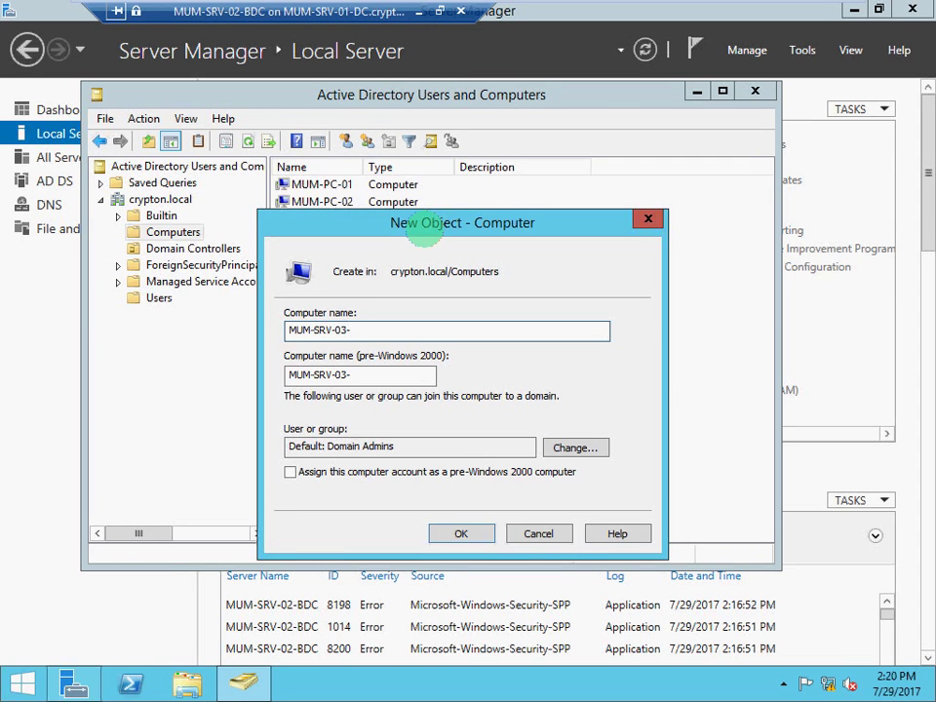
text(RODC)
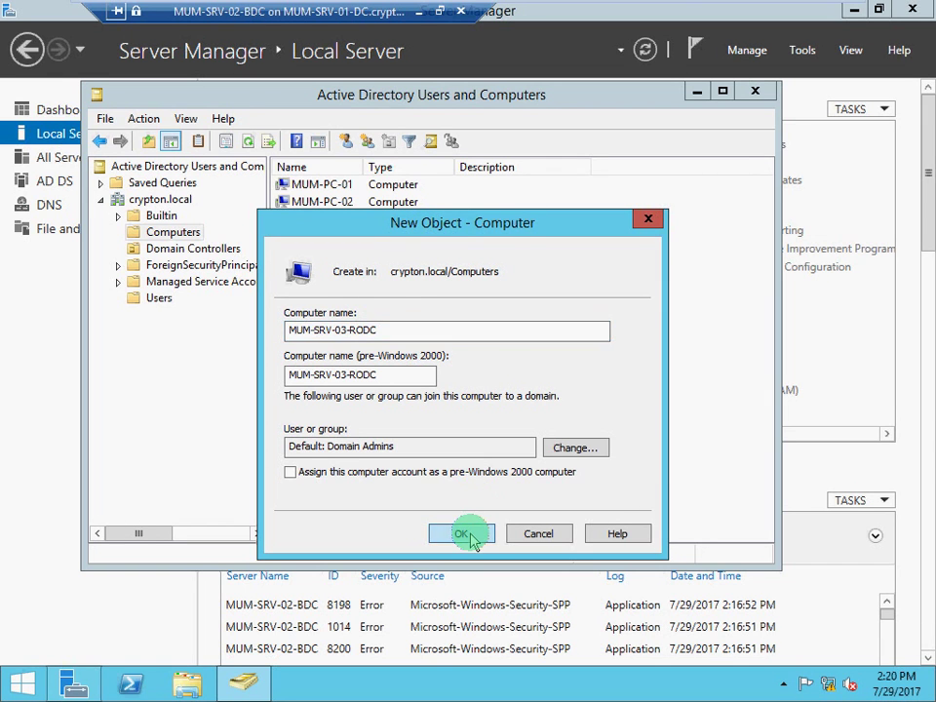
click(466, 535)
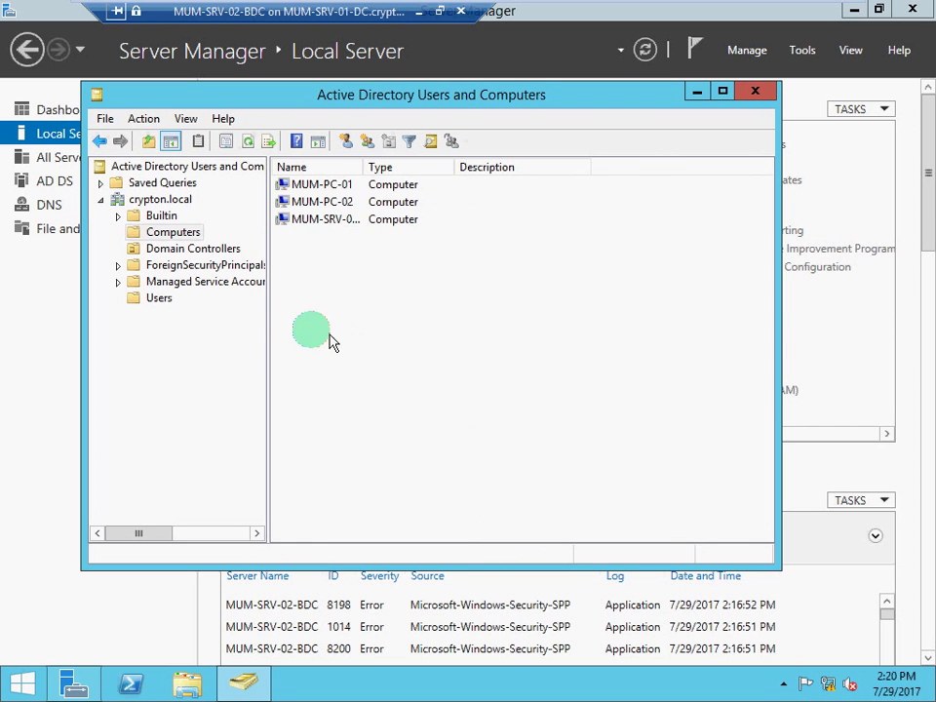
Verify MUMuser01 in Users and MUM-SRV-03-RODC in Computers, then minimize ADUC.
click(161, 299)
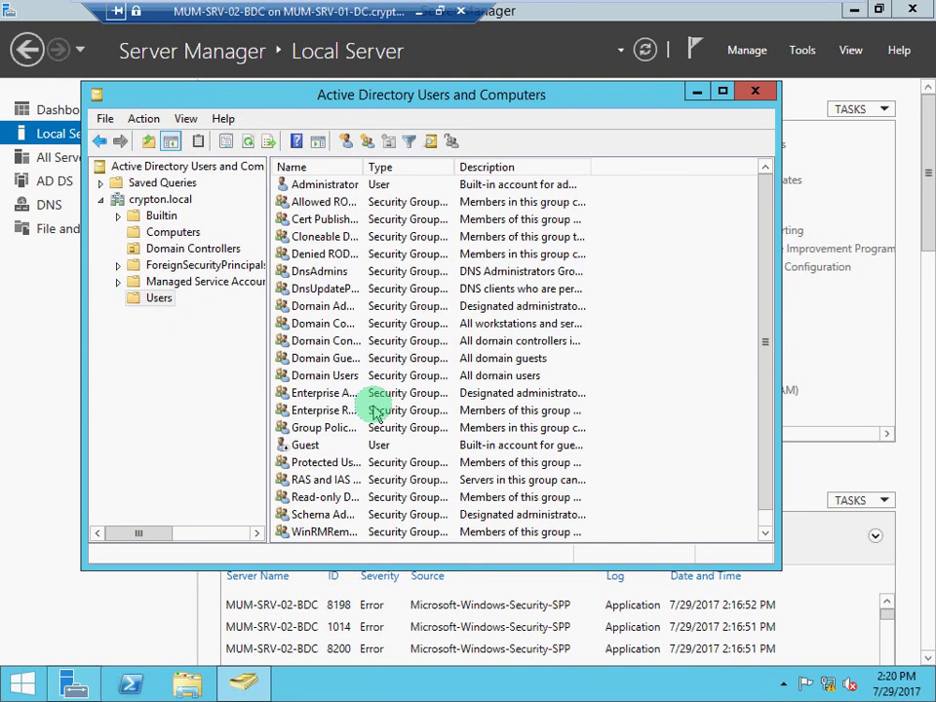
scroll(375, 411, down, 1)
click(332, 532)
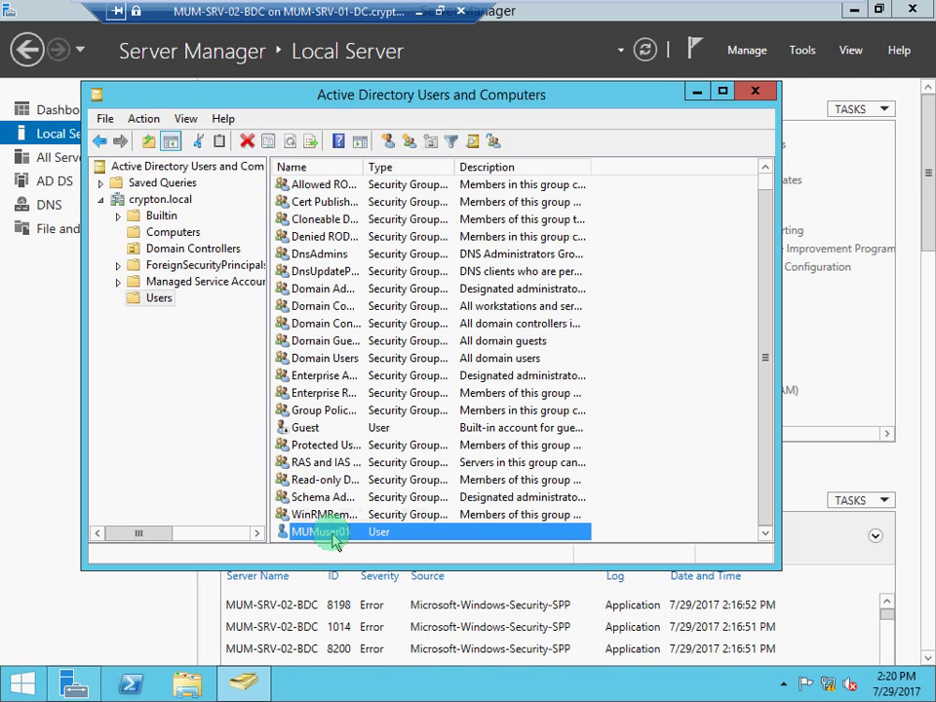
click(174, 232)
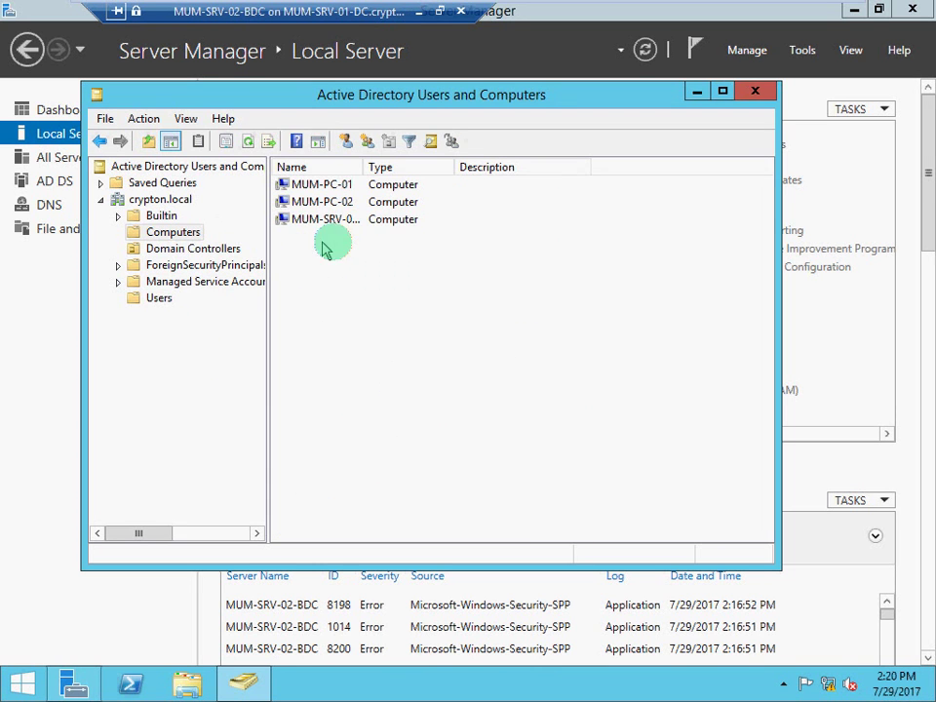
click(339, 218)
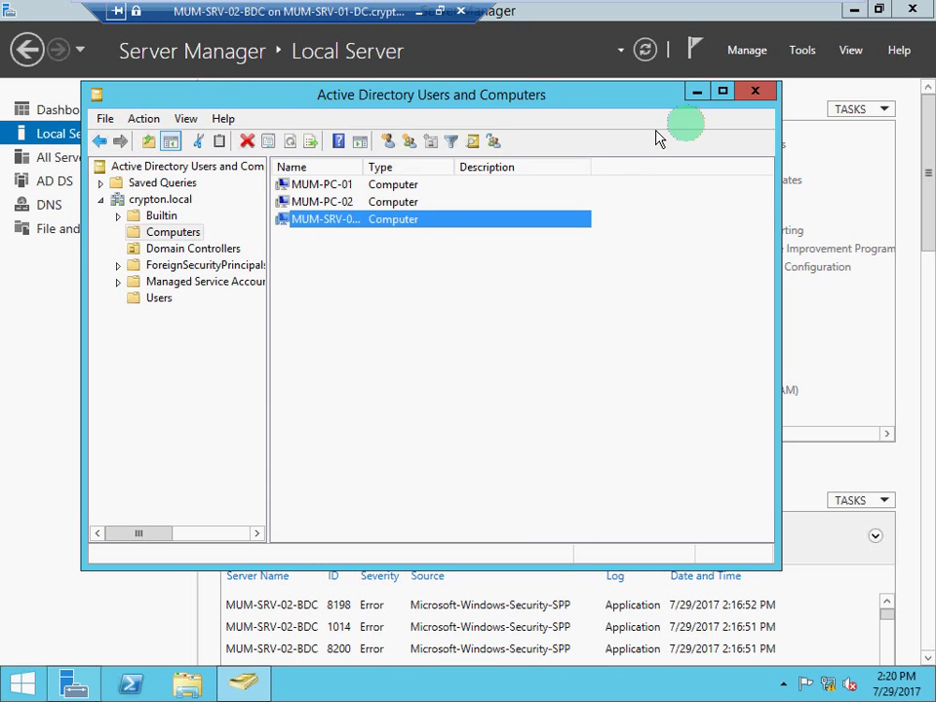
click(697, 92)
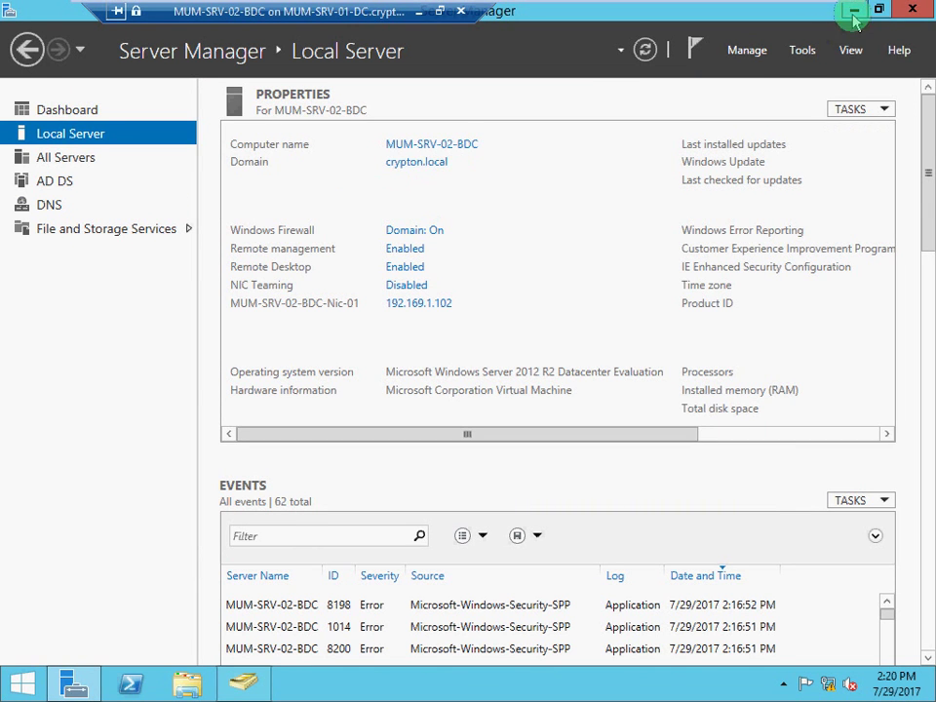
Leave the remote session and open a refreshed ADUC on the primary DC MUM-SRV-01-DC.
click(419, 16)
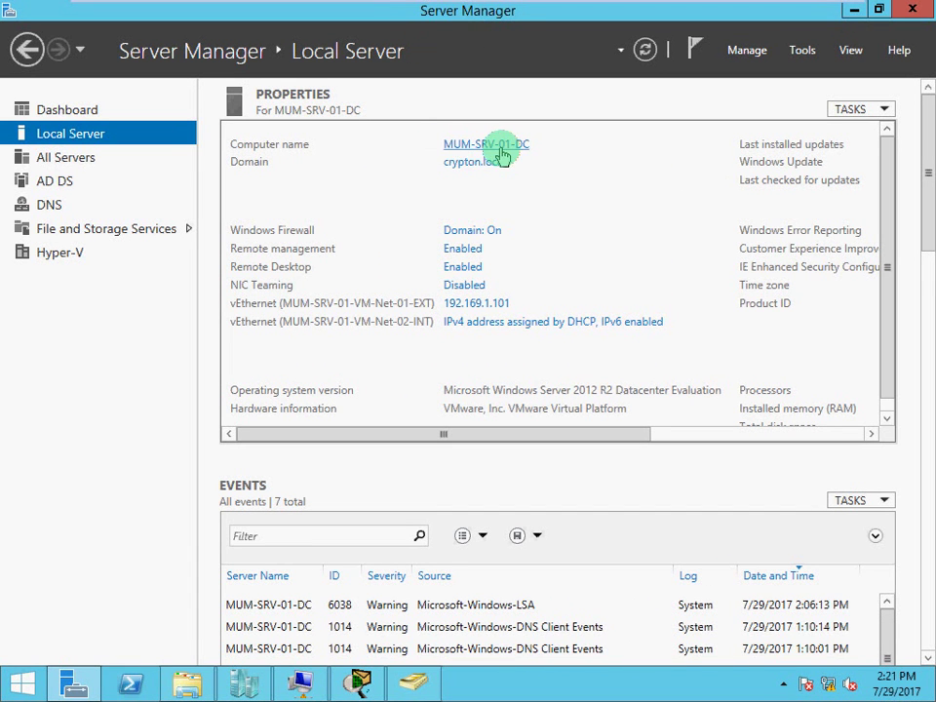
click(799, 57)
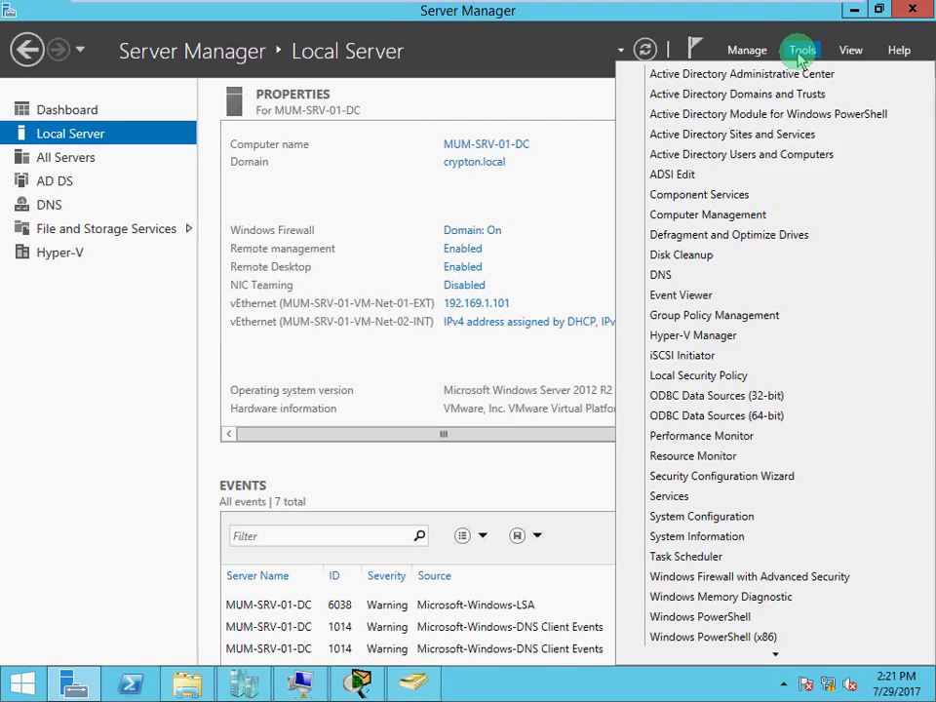
click(791, 161)
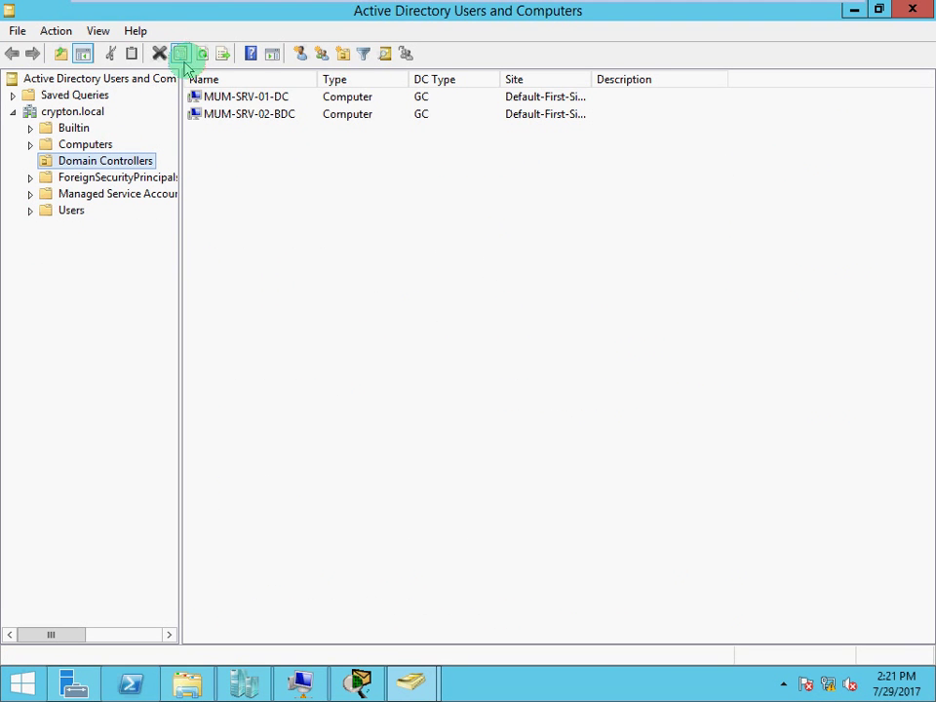
click(200, 57)
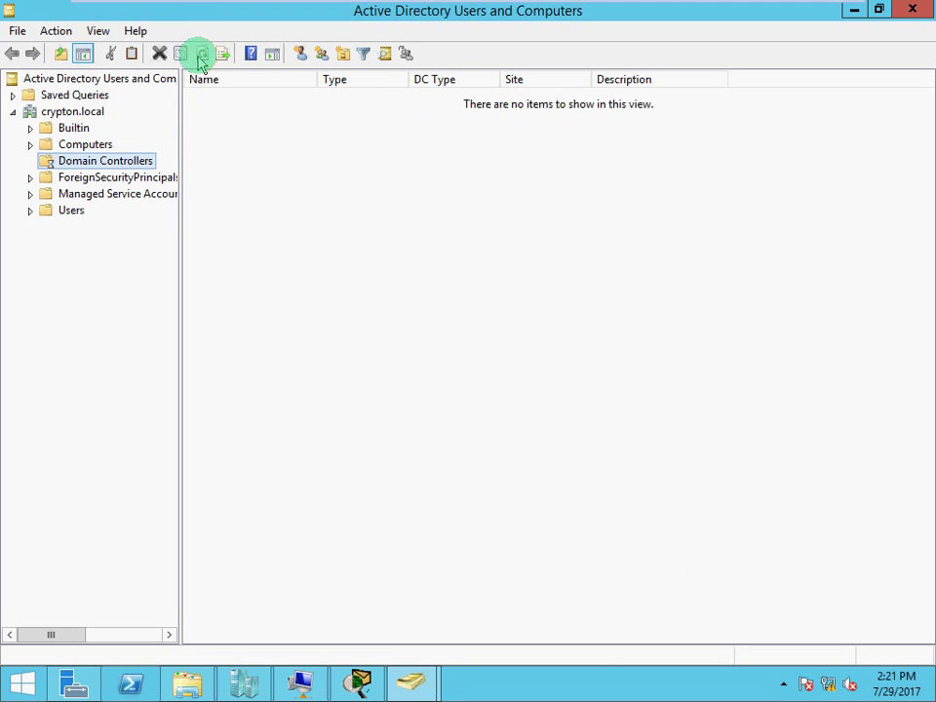
click(68, 210)
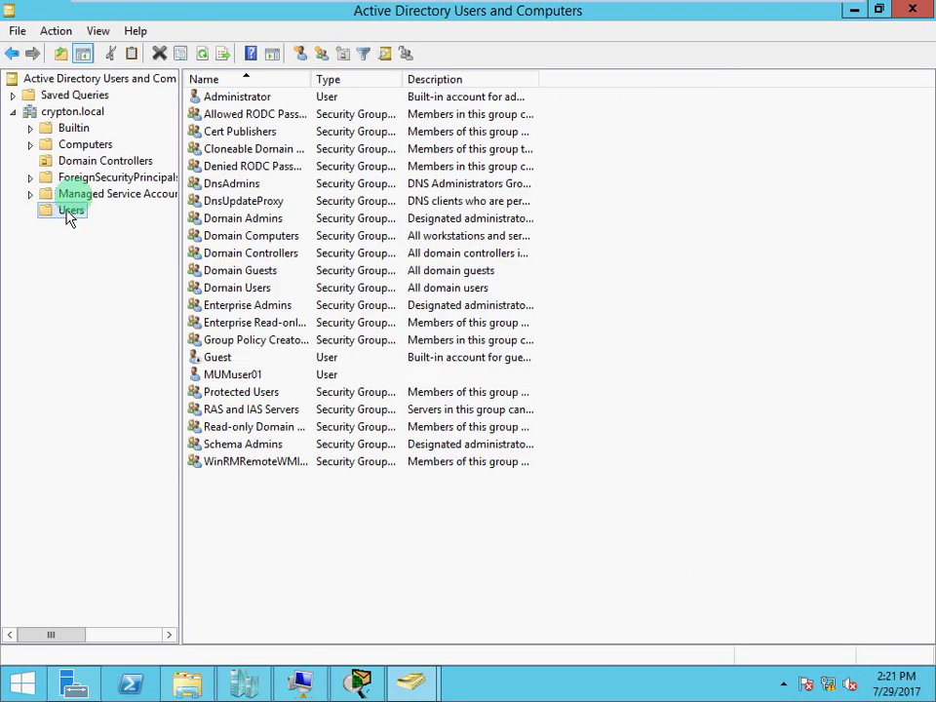
click(197, 56)
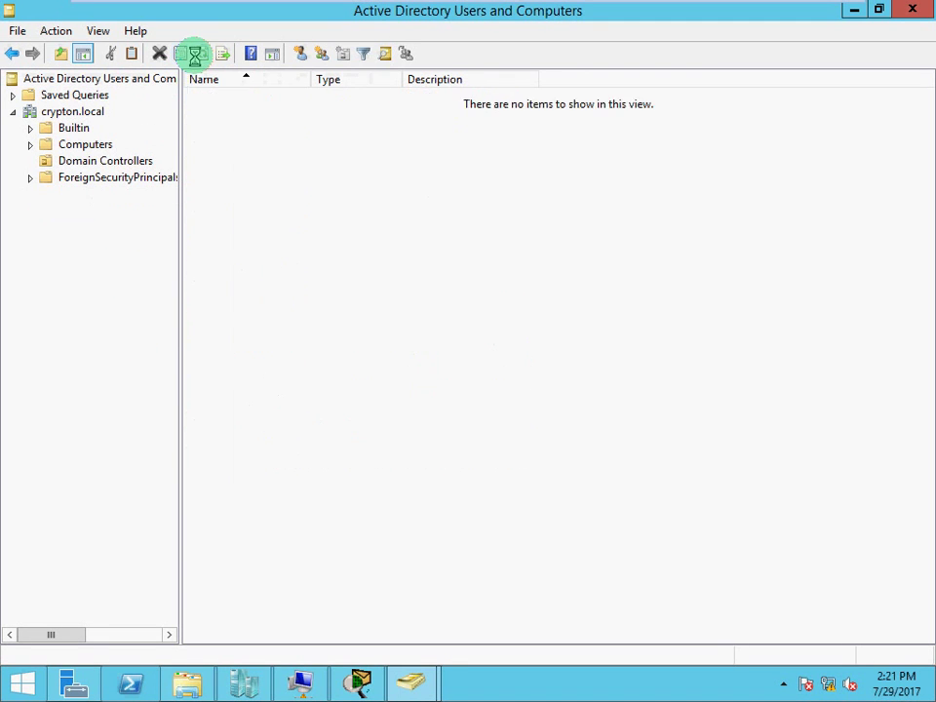
Confirm MUM-SRV-03-RODC in Computers and MUMuser01 in Users replicated, then minimize ADUC.
click(96, 146)
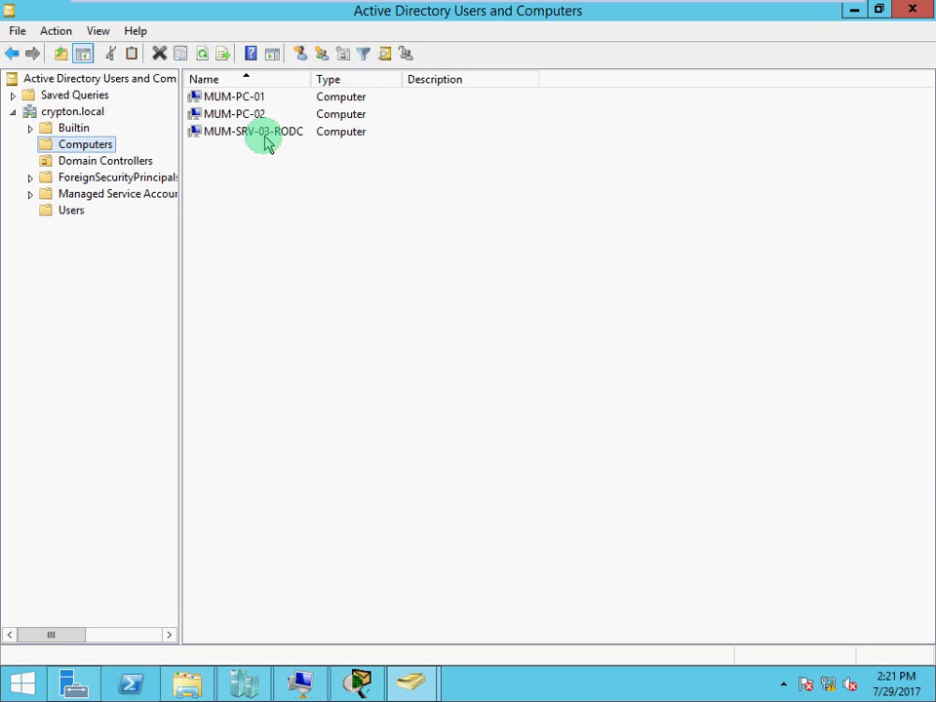
click(73, 214)
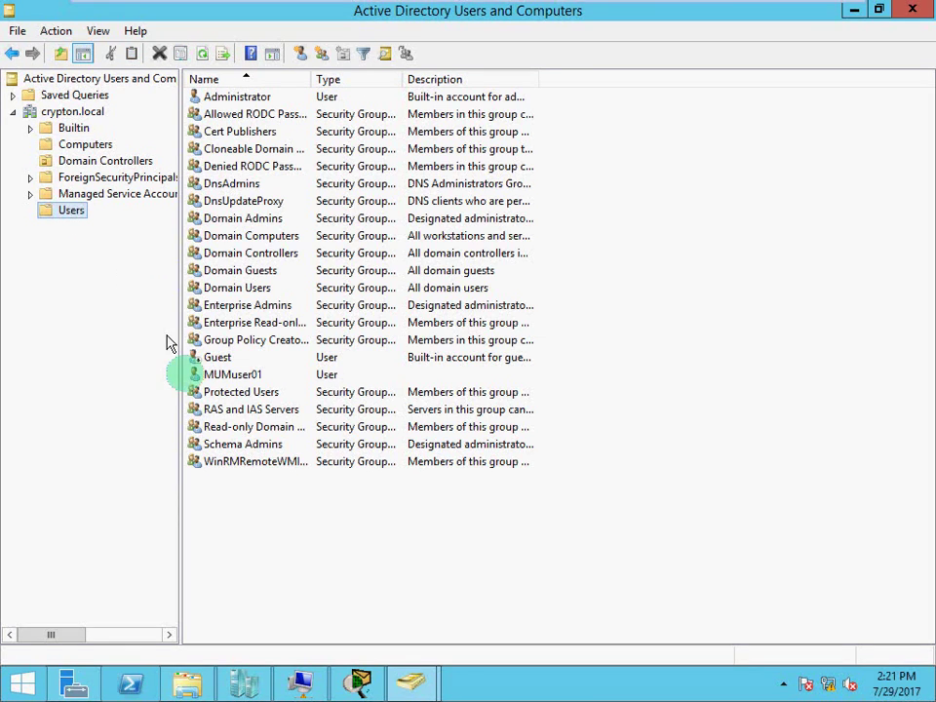
click(202, 56)
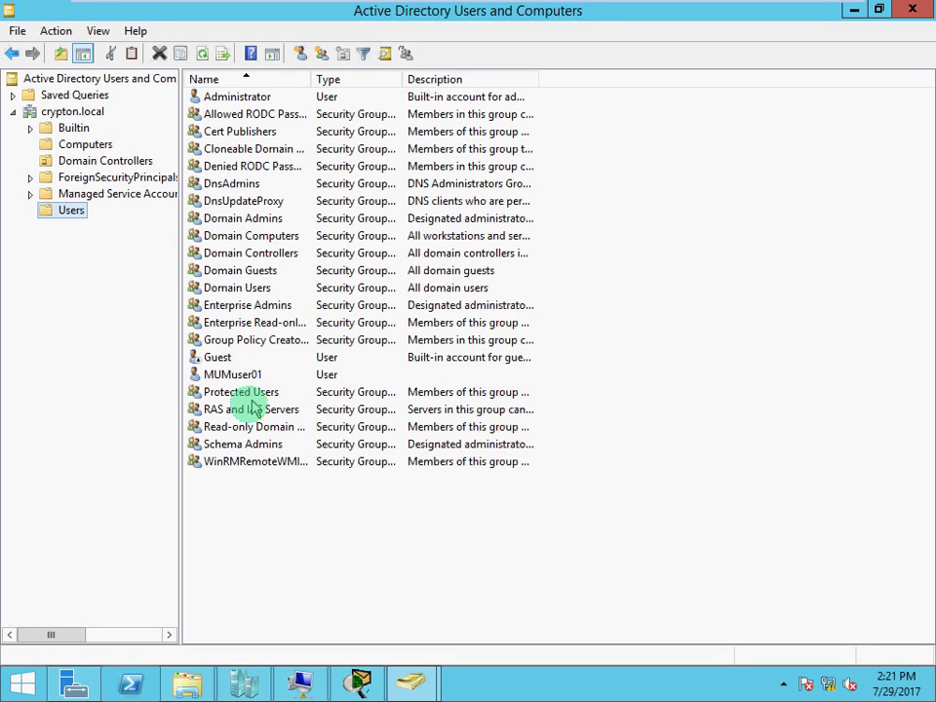
click(222, 375)
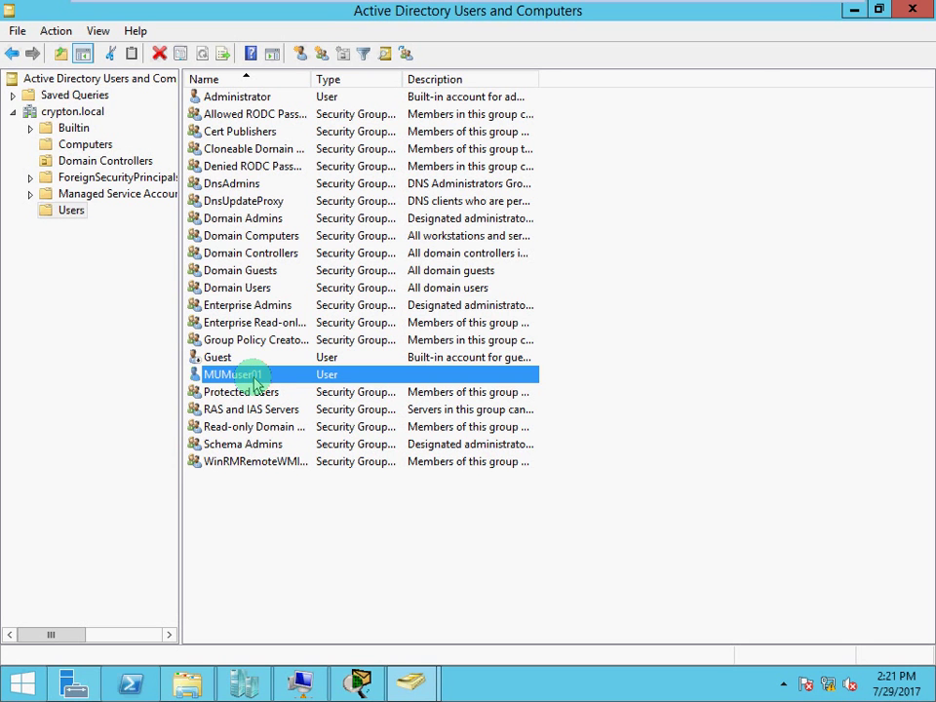
click(851, 12)
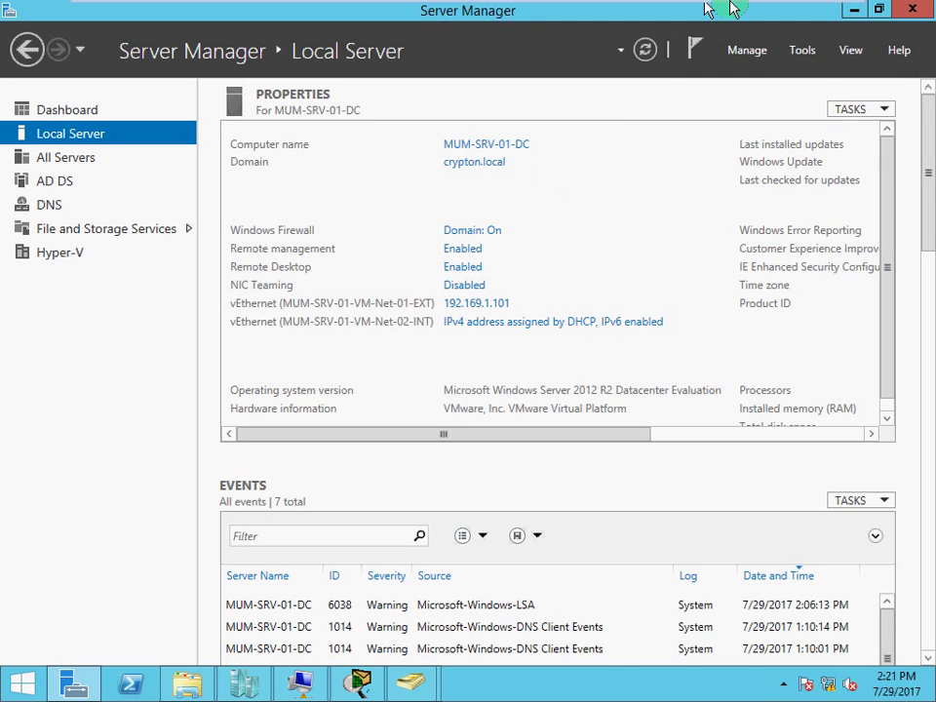
mouse_move(736, 4)
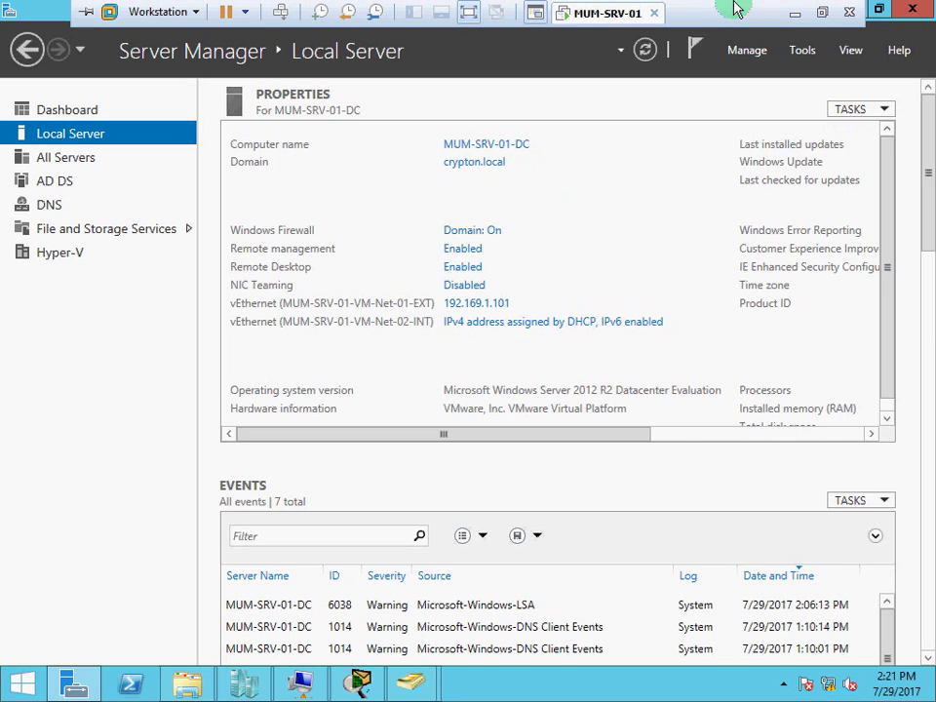